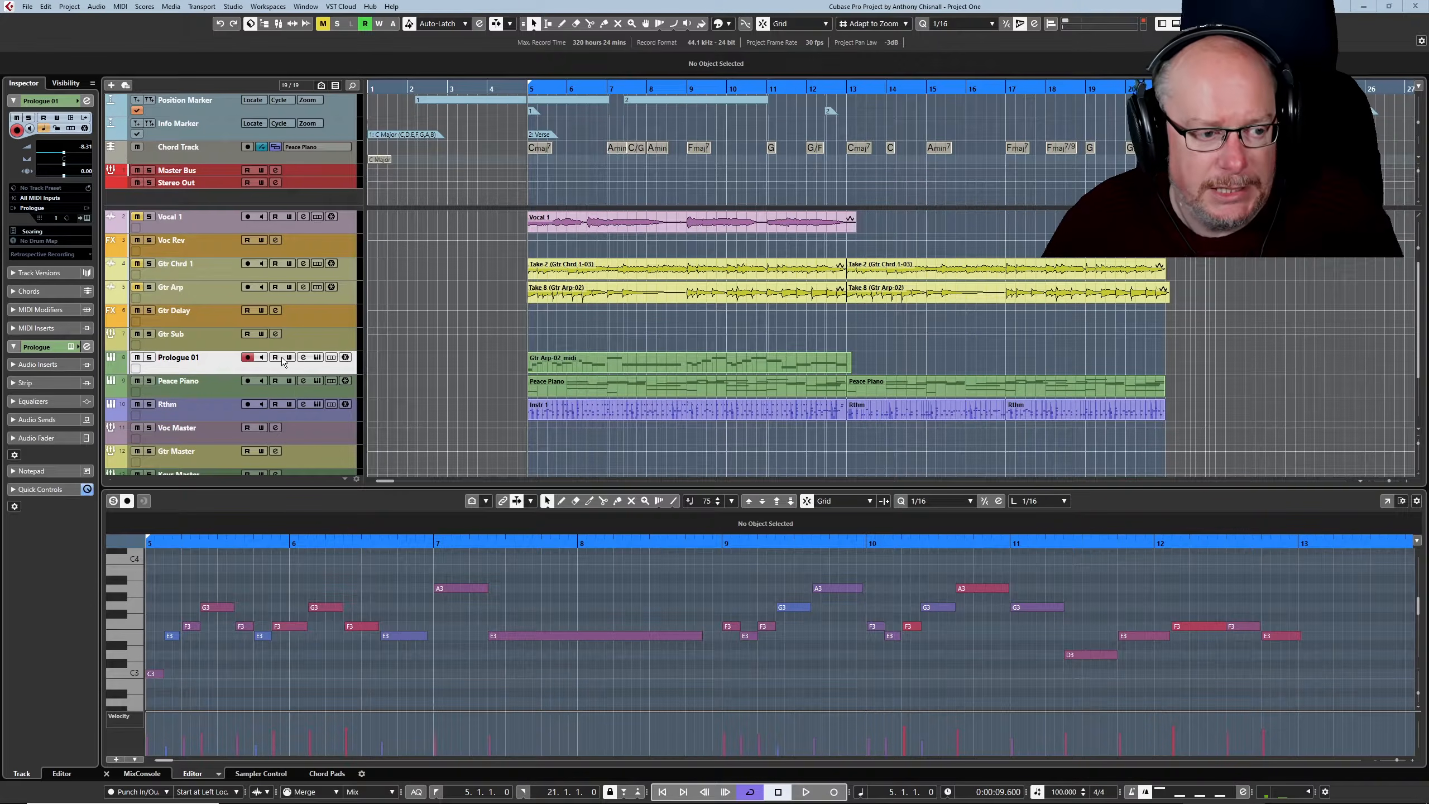
Erase both MIDI parts on the Peace Piano track and switch back to the Object Selection tool
right_click(458, 348)
left_click(475, 350)
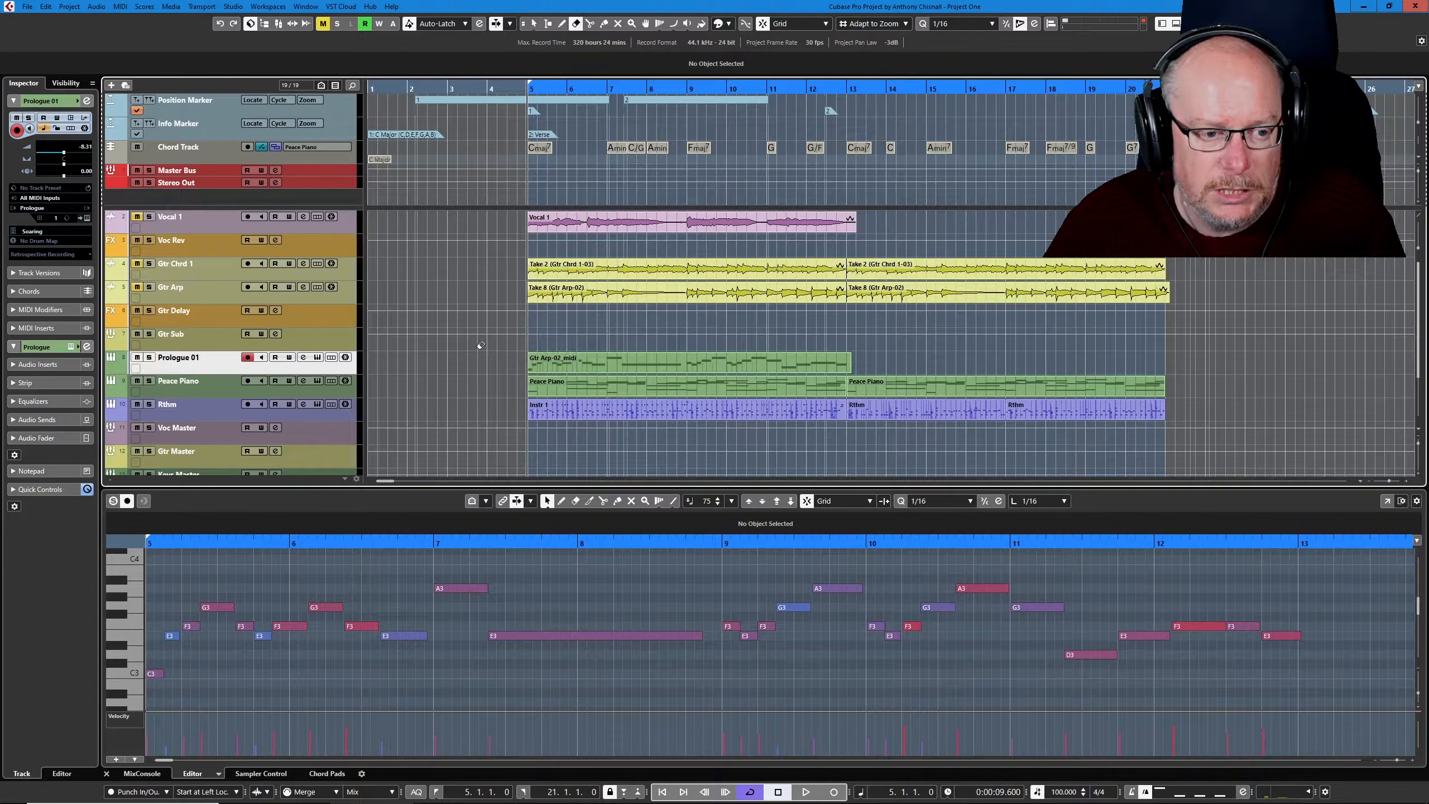
left_click(681, 388)
left_click(907, 389)
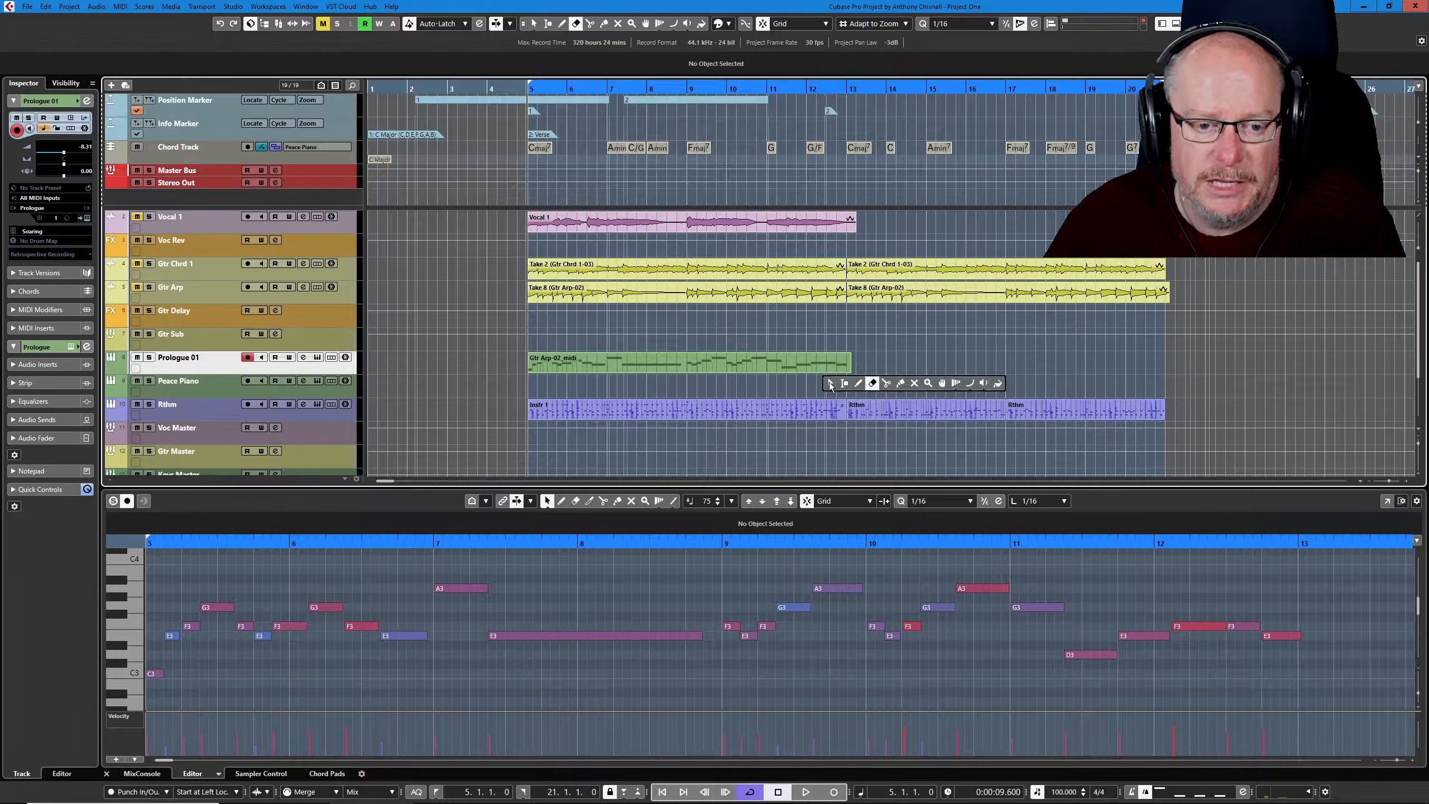
key("1")
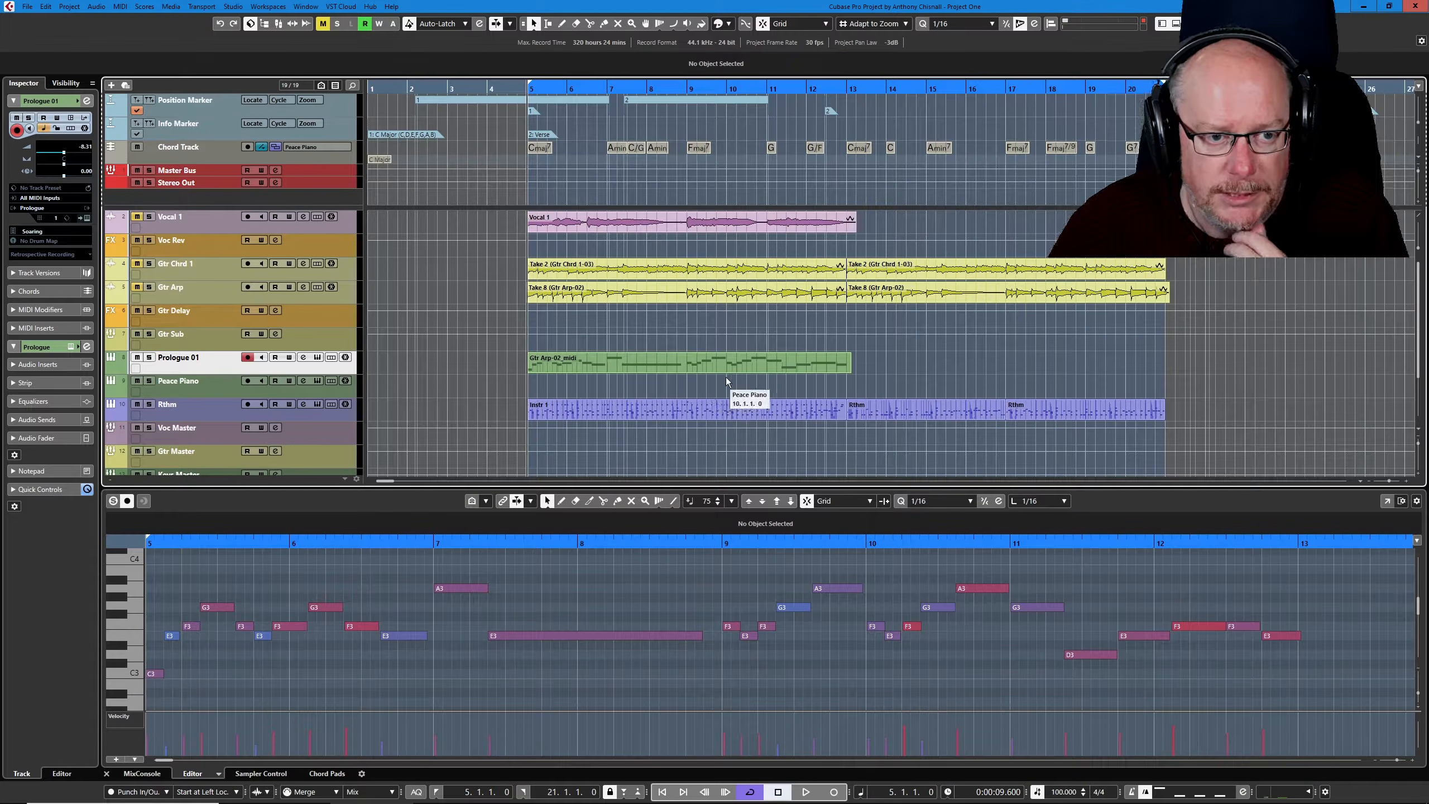
Change the Amin chord at bar 8 on the chord track to F major
double_click(658, 148)
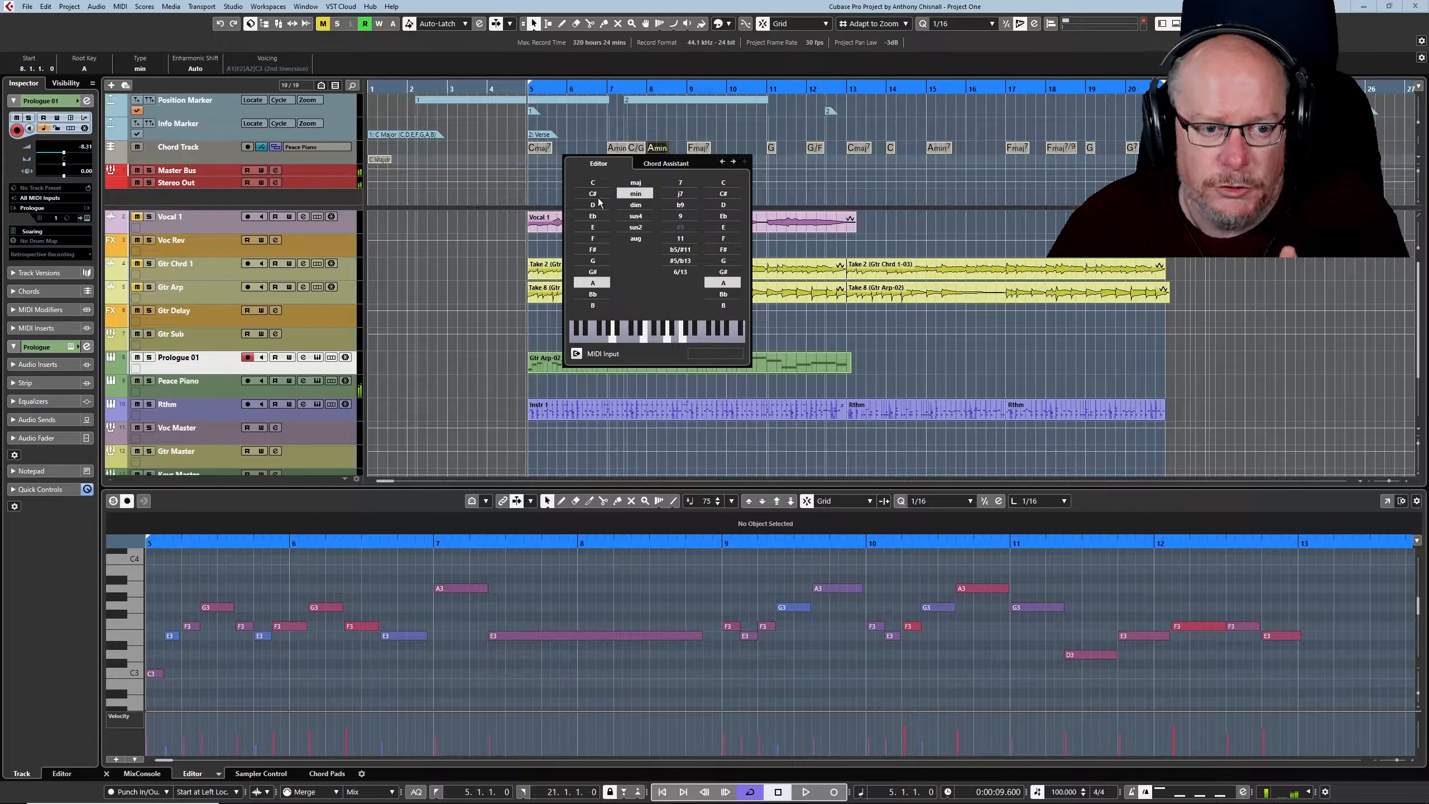
left_click(595, 237)
left_click(635, 183)
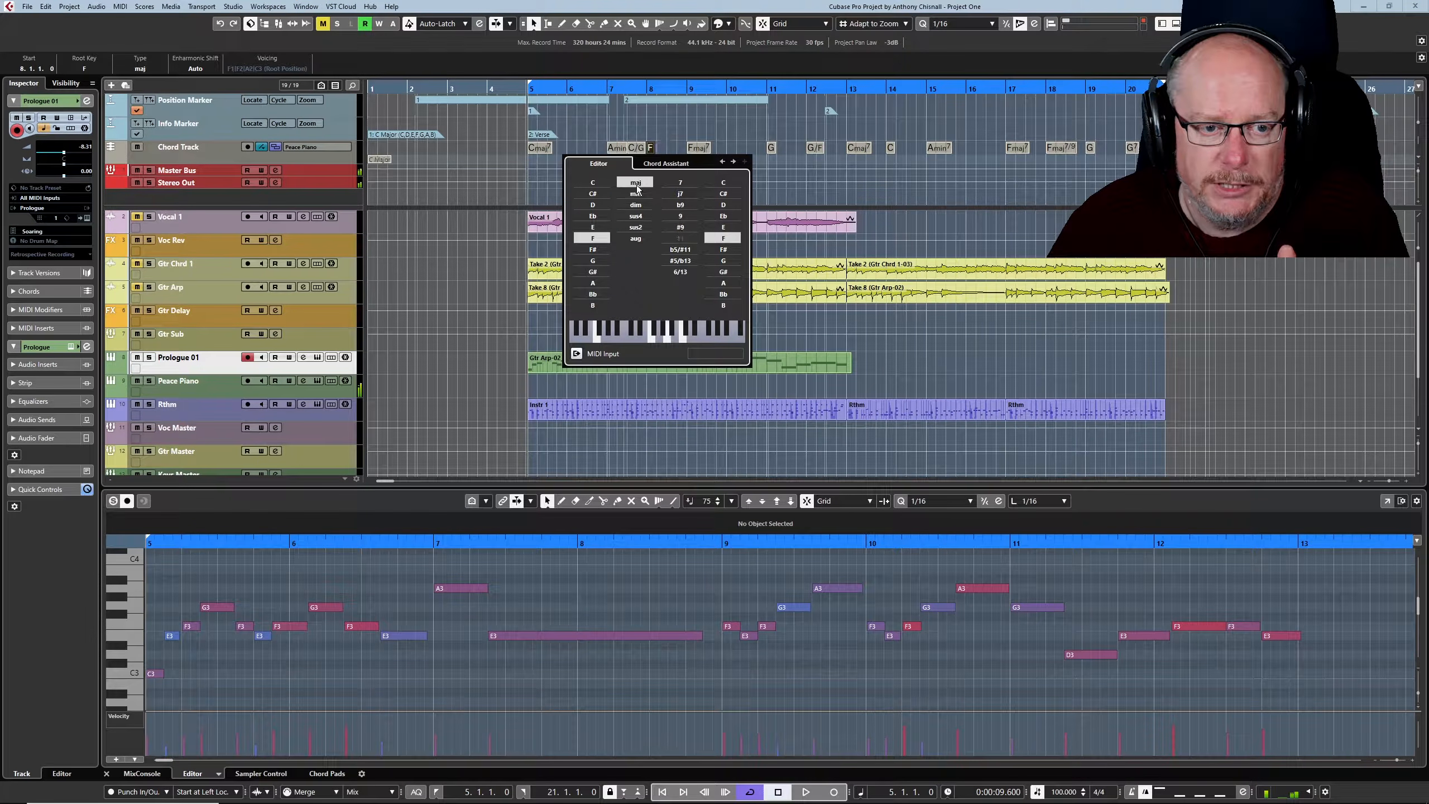
left_click(780, 393)
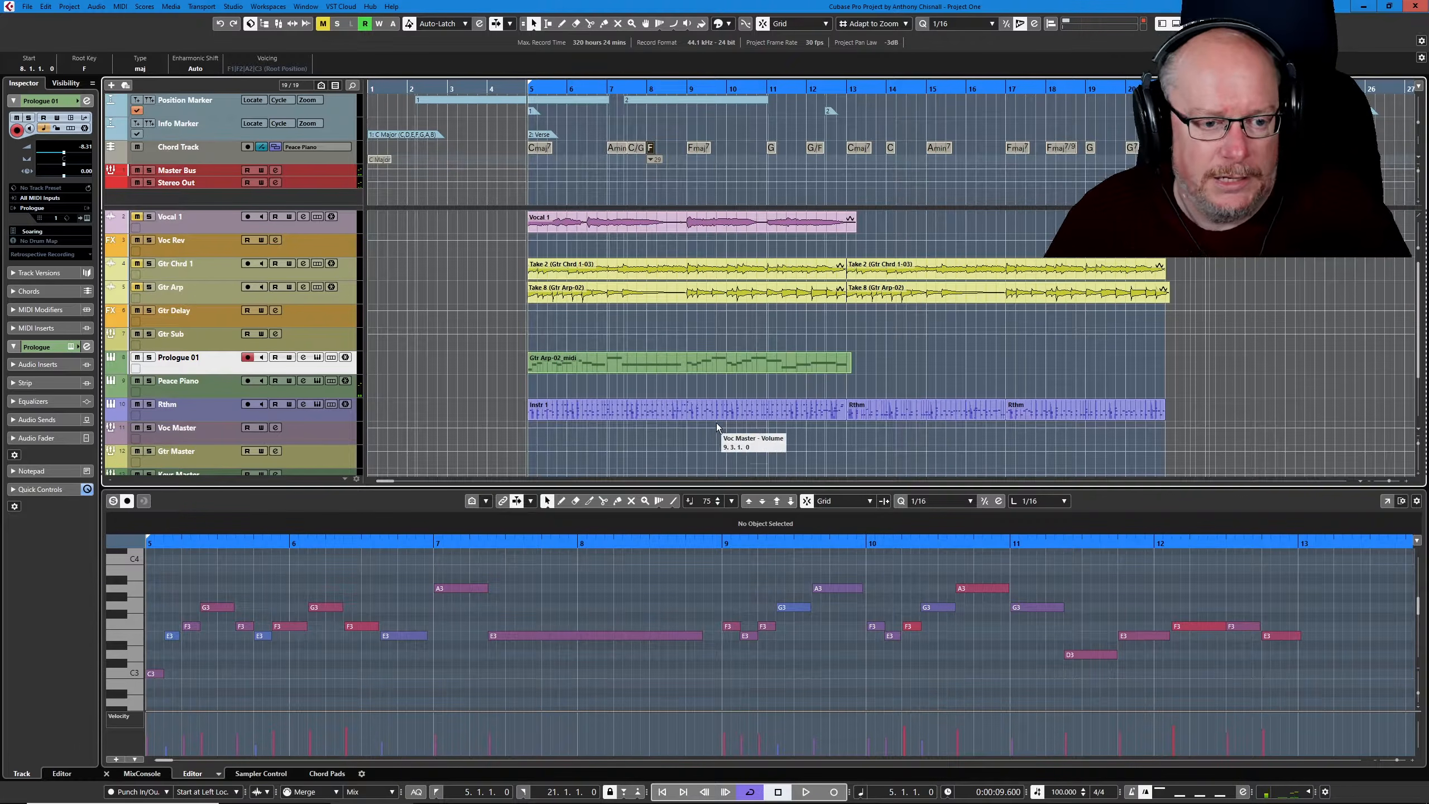
Select the Peace Piano track, set the right locator to bar 13, and set the MIDI record modes to New Parts and Stacked
left_click(217, 393)
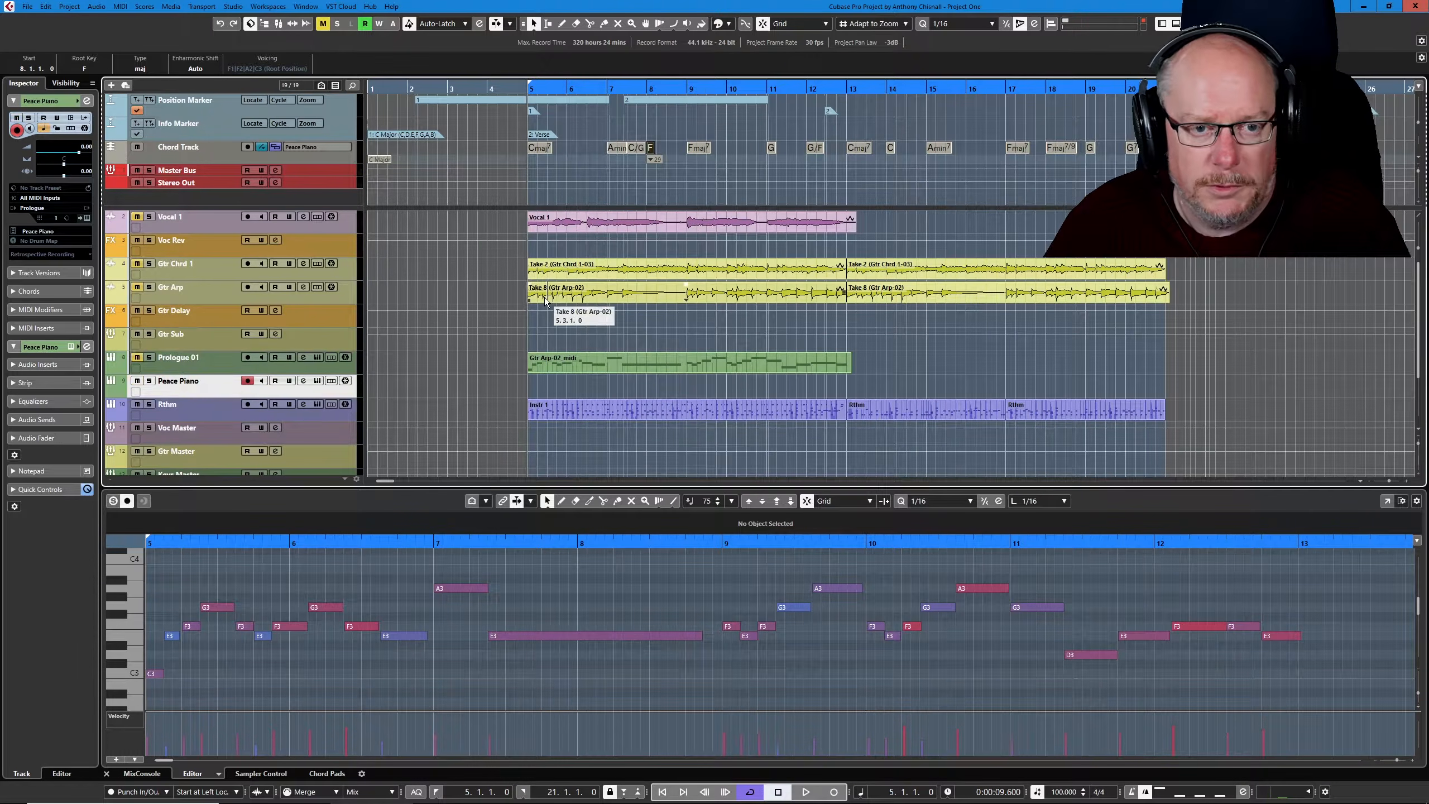
left_click(848, 83, "alt")
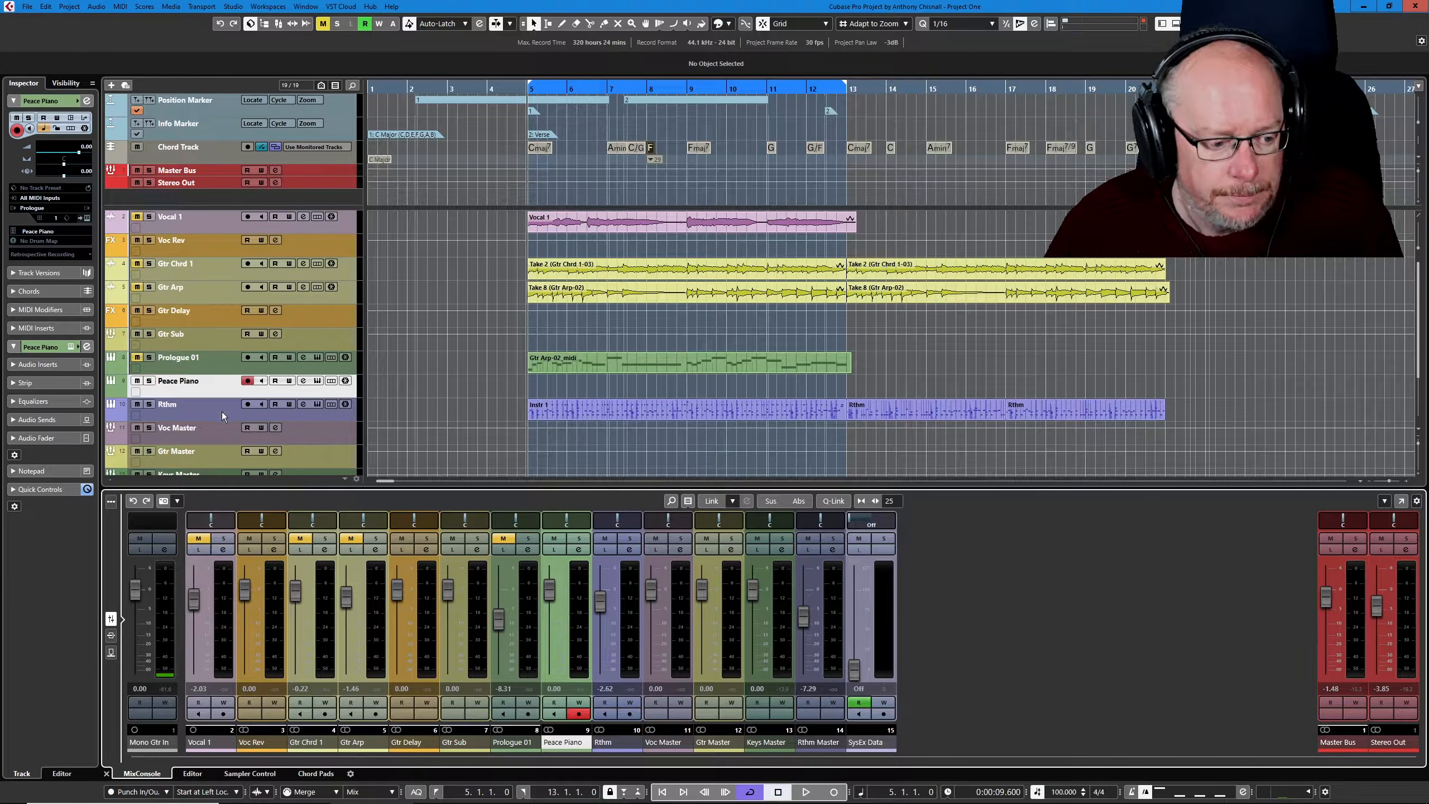
left_click(337, 791)
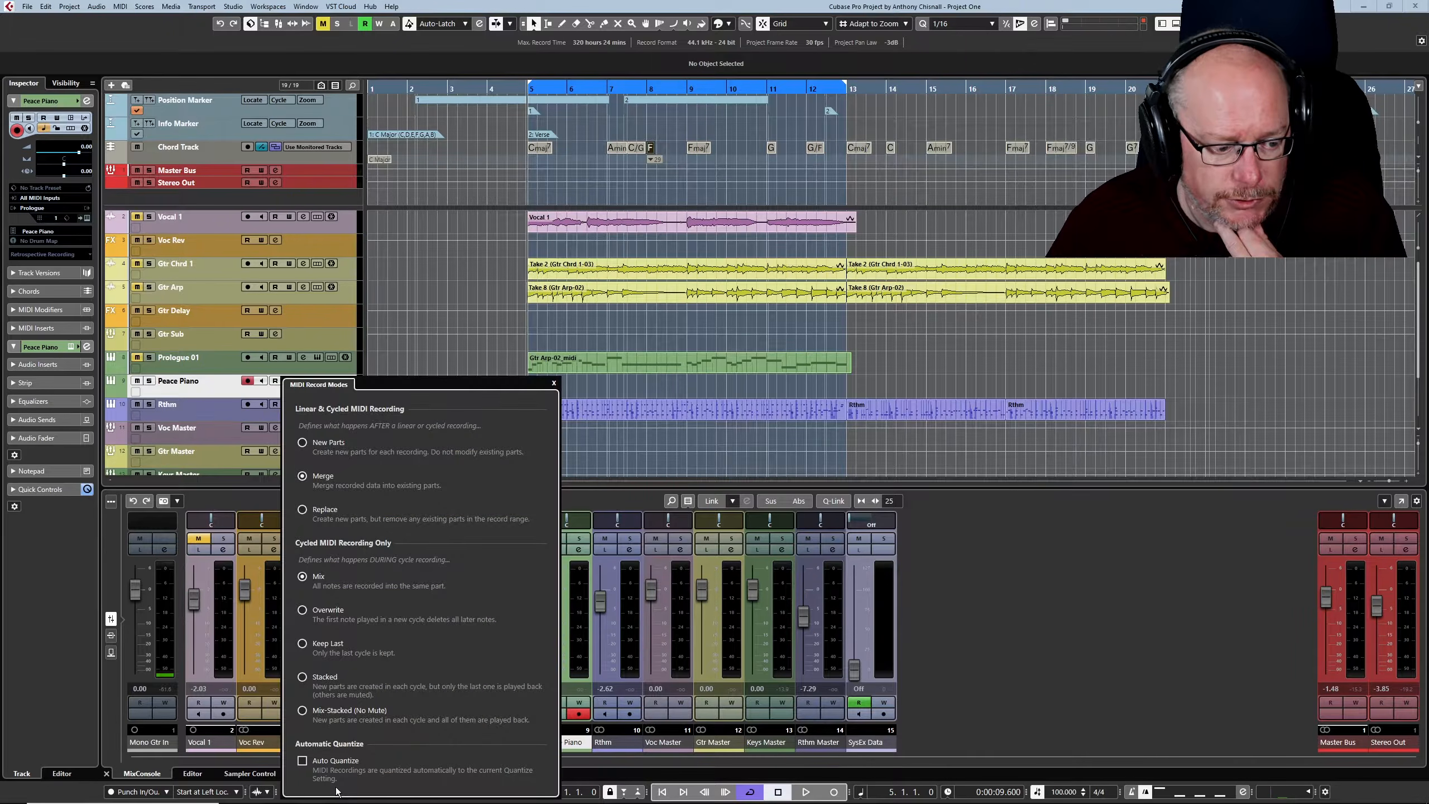
left_click(303, 443)
left_click(303, 678)
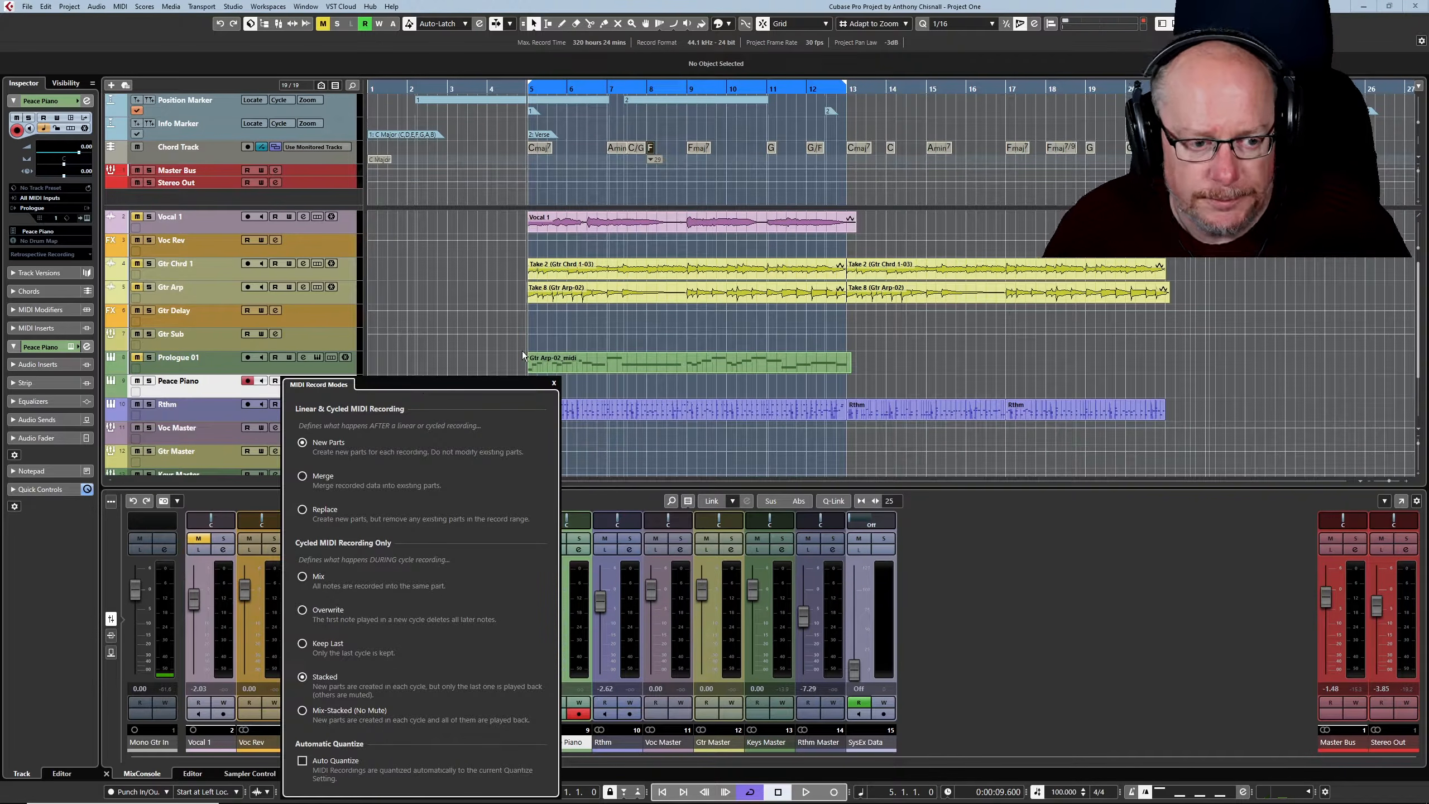
left_click(509, 358)
left_click(334, 791)
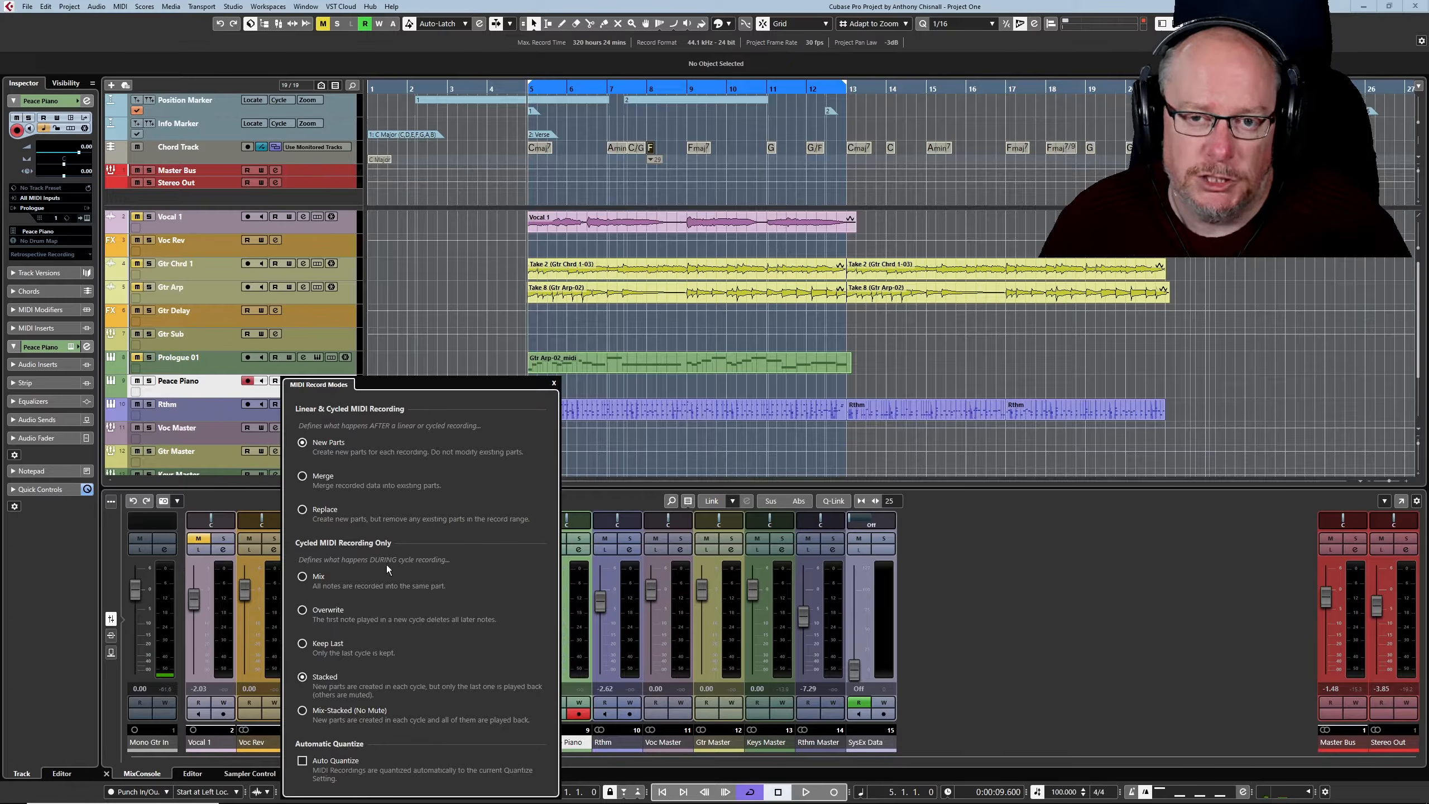
left_click(1034, 623)
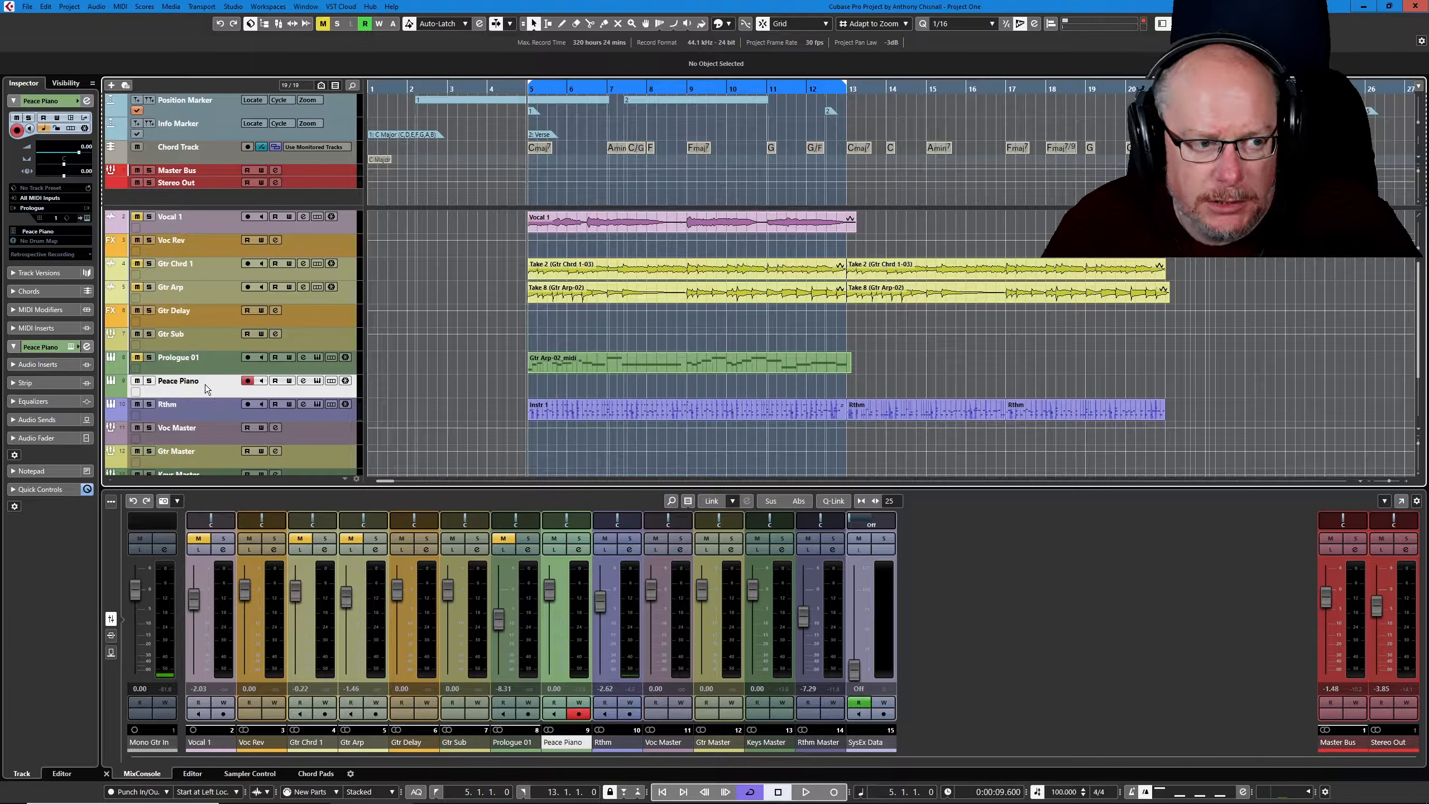
Route the chord track's audition output to the Peace Piano track
left_click(315, 147)
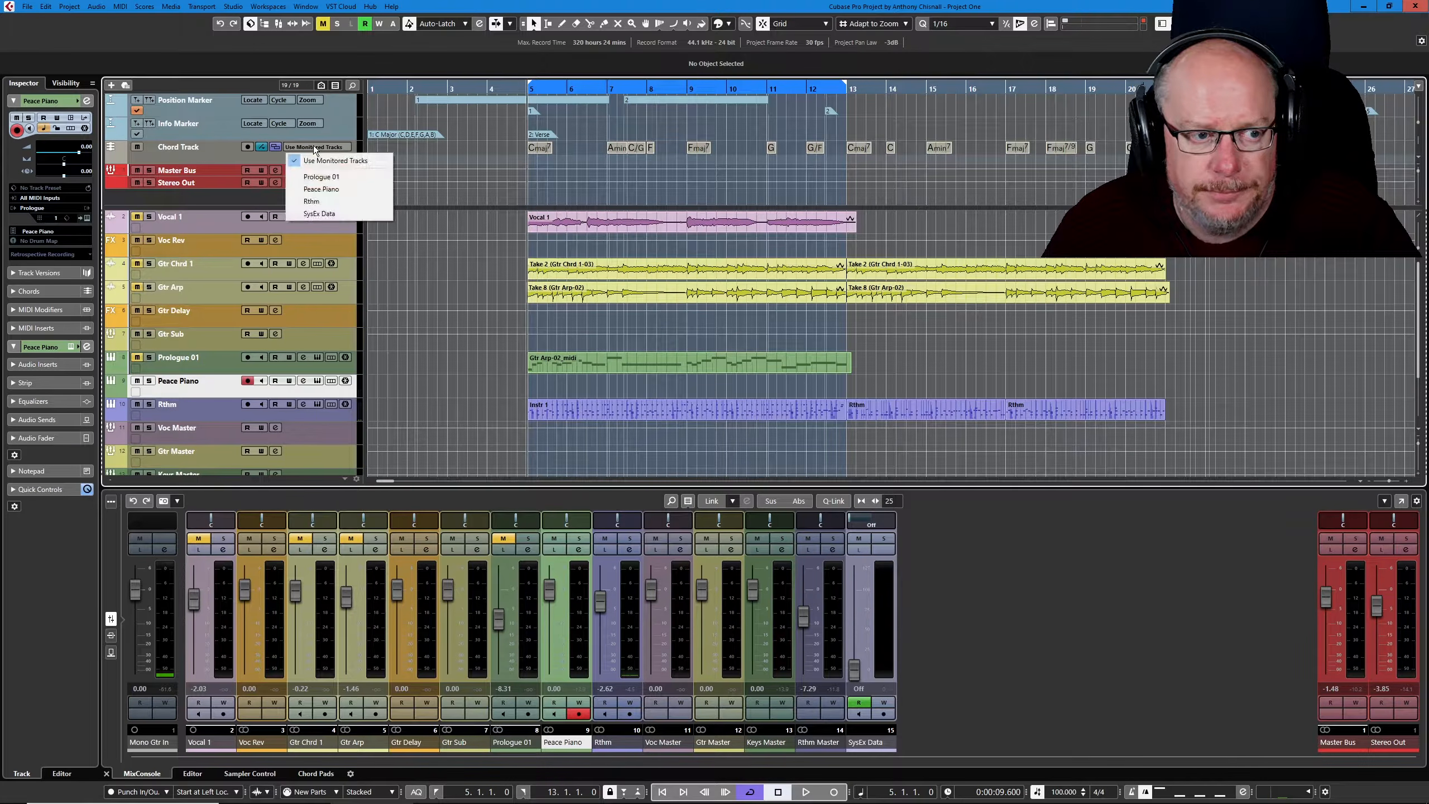
left_click(324, 190)
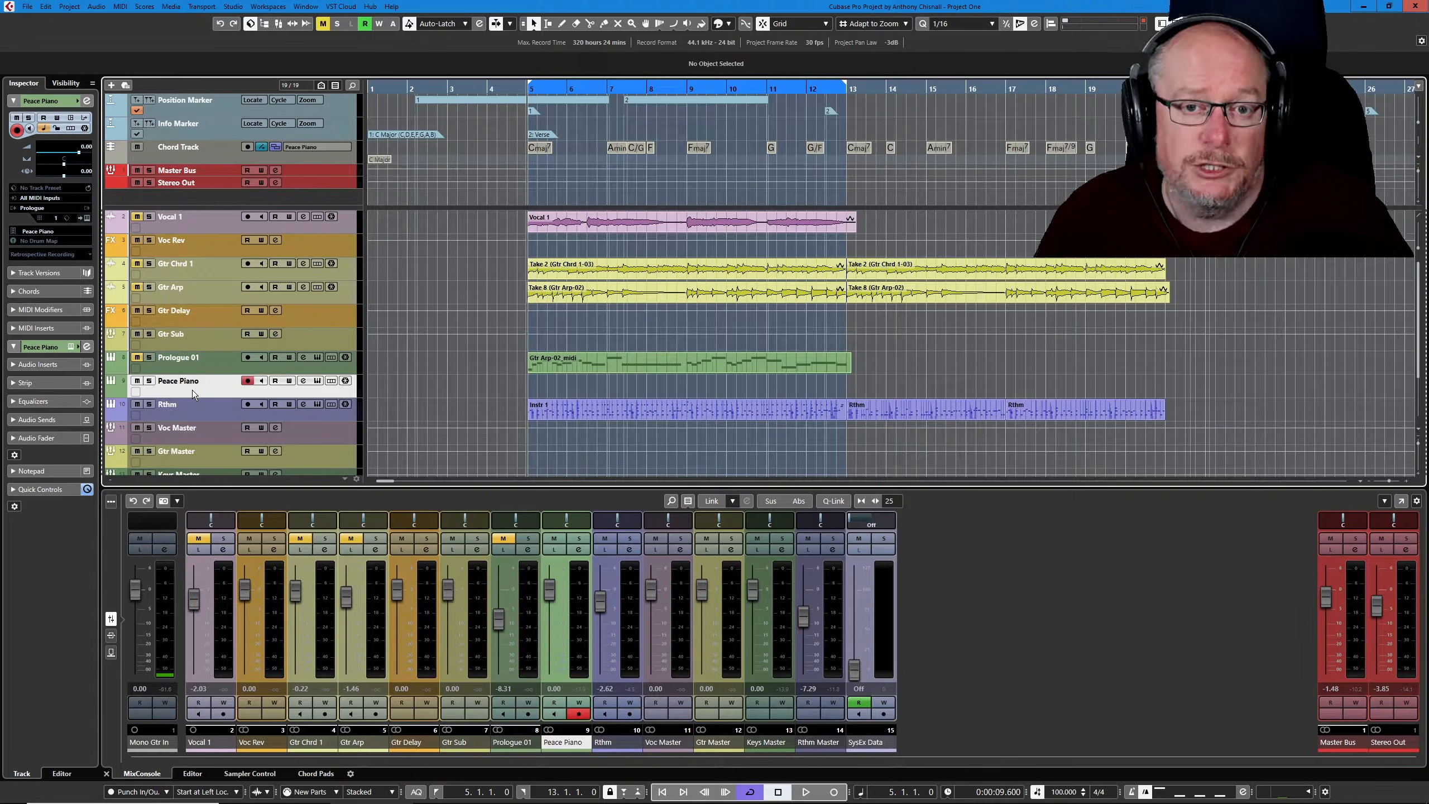
Look up the key command assigned to the Duplicate Selected Tracks without Data macro
left_click(46, 6)
left_click(85, 408)
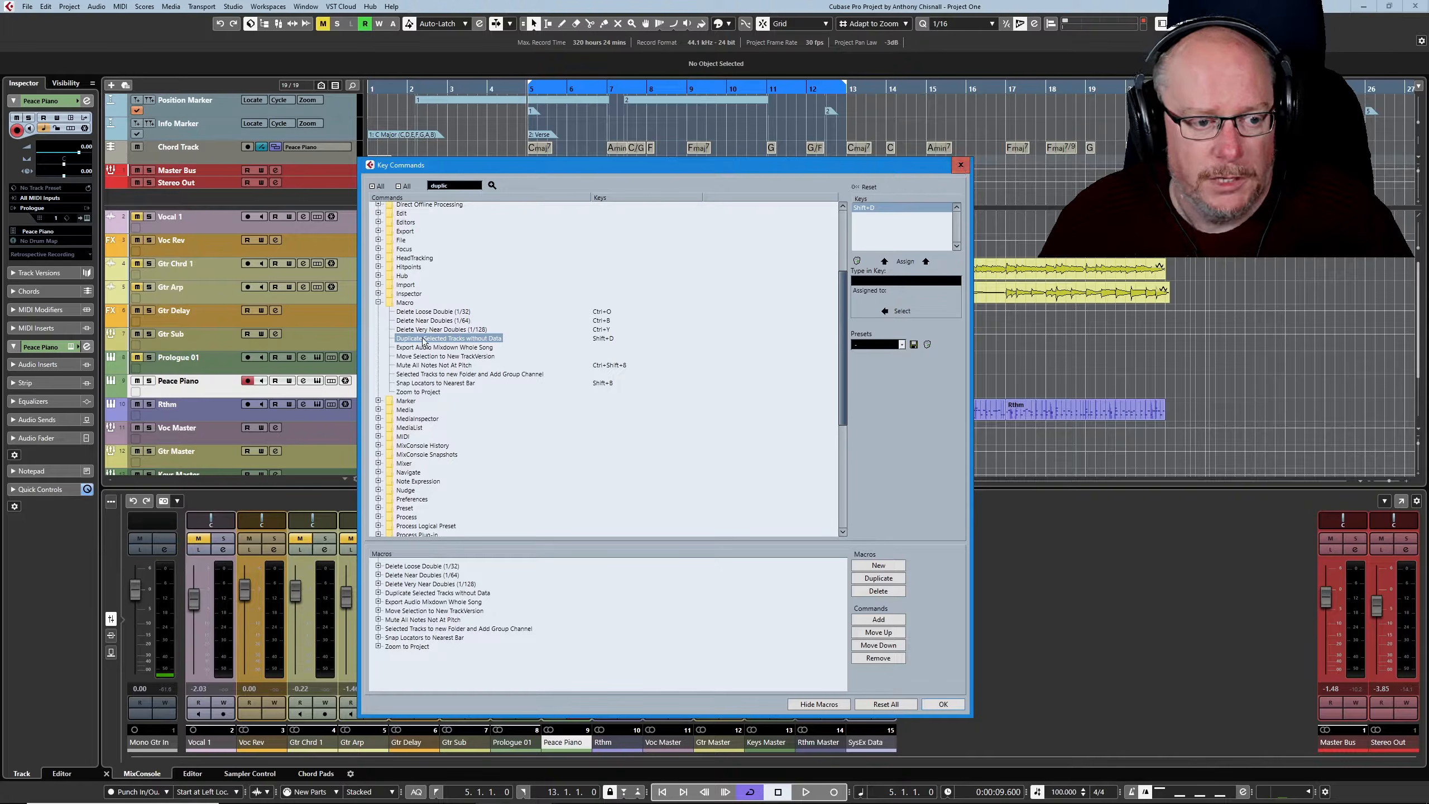
left_click(959, 165)
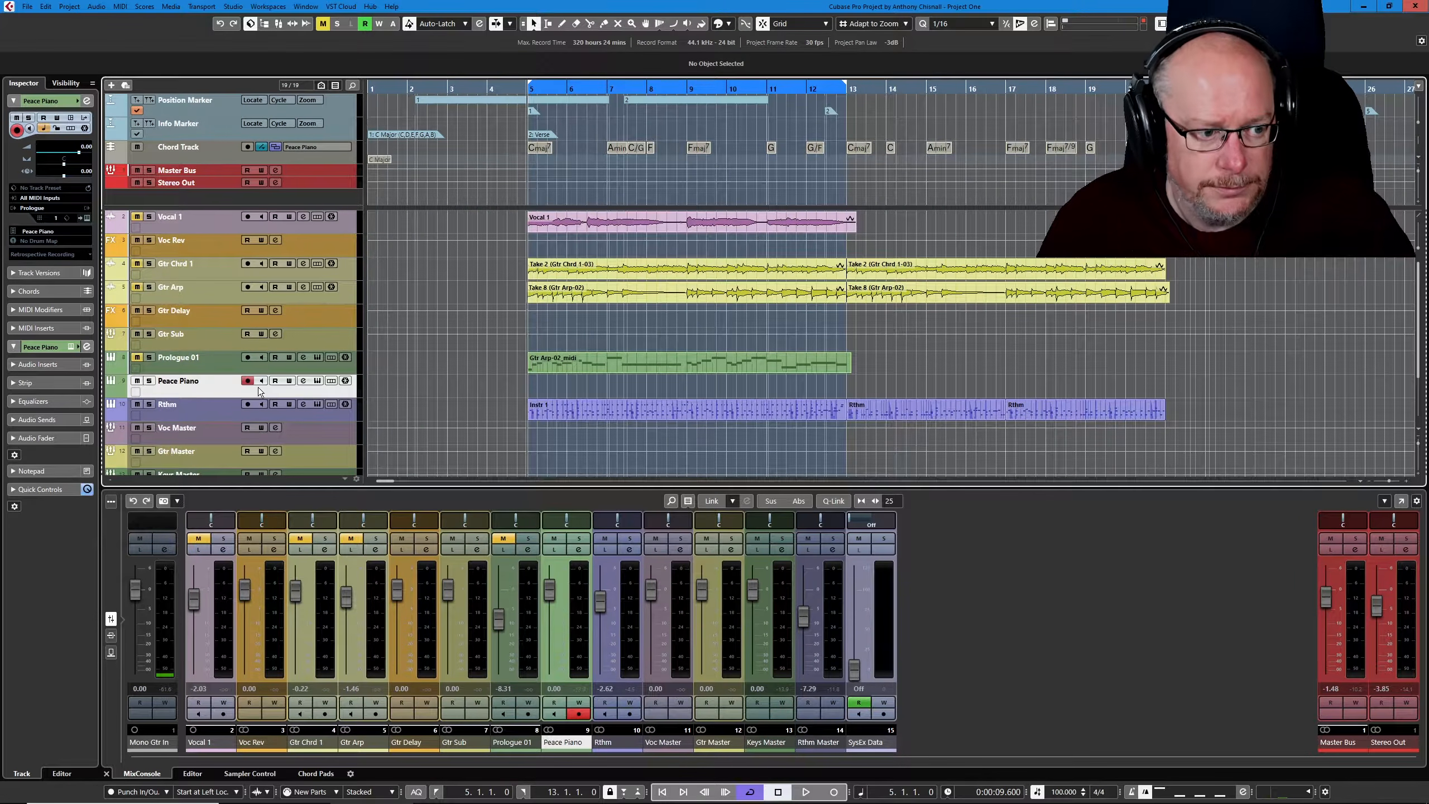
Duplicate the Peace Piano track without data and record-enable the copy
key("ctrl+shift+d")
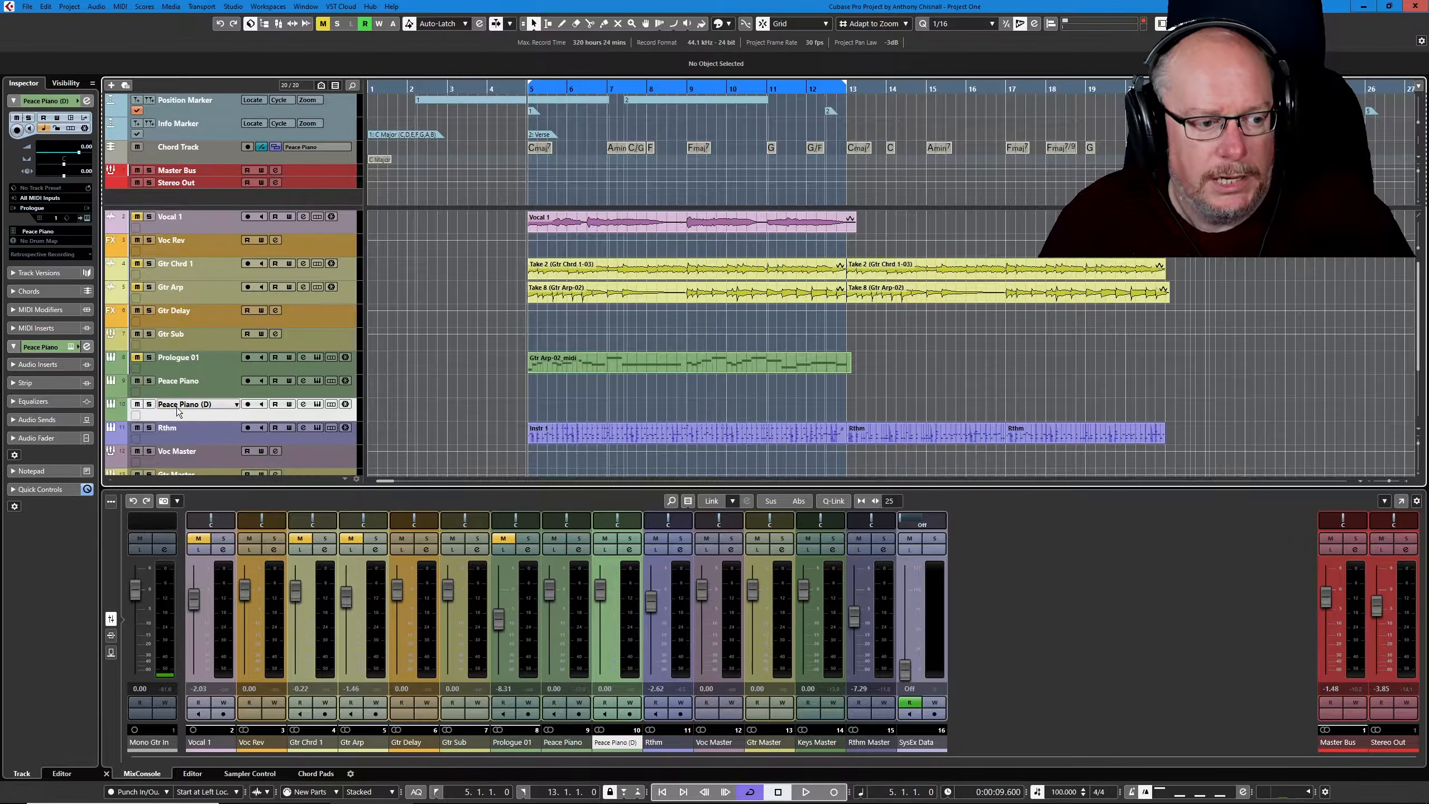
left_click(247, 404)
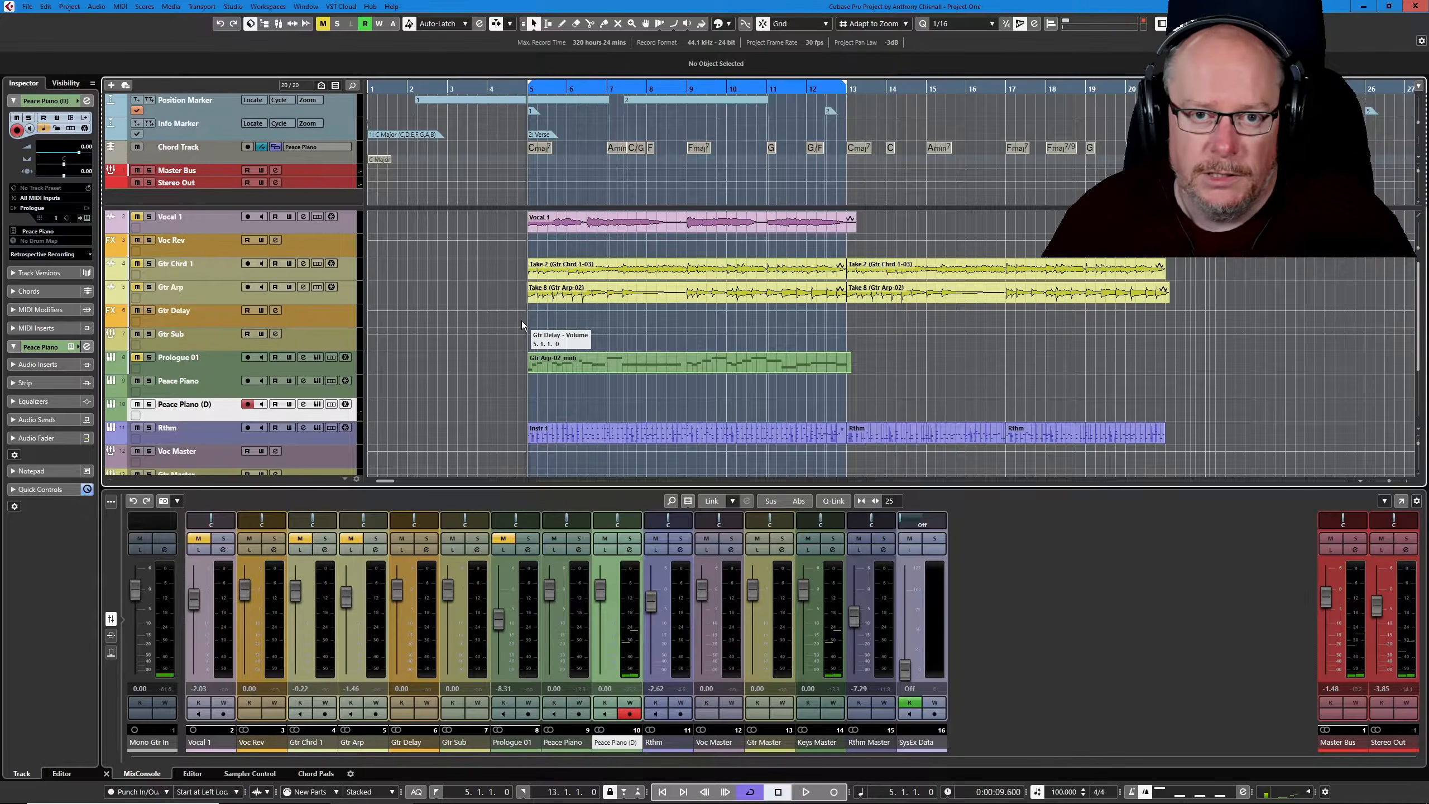
Cycle-record three stacked MIDI takes on the duplicated Peace Piano track between bars 5 and 13, and show its lanes
key("KP_Multiply")
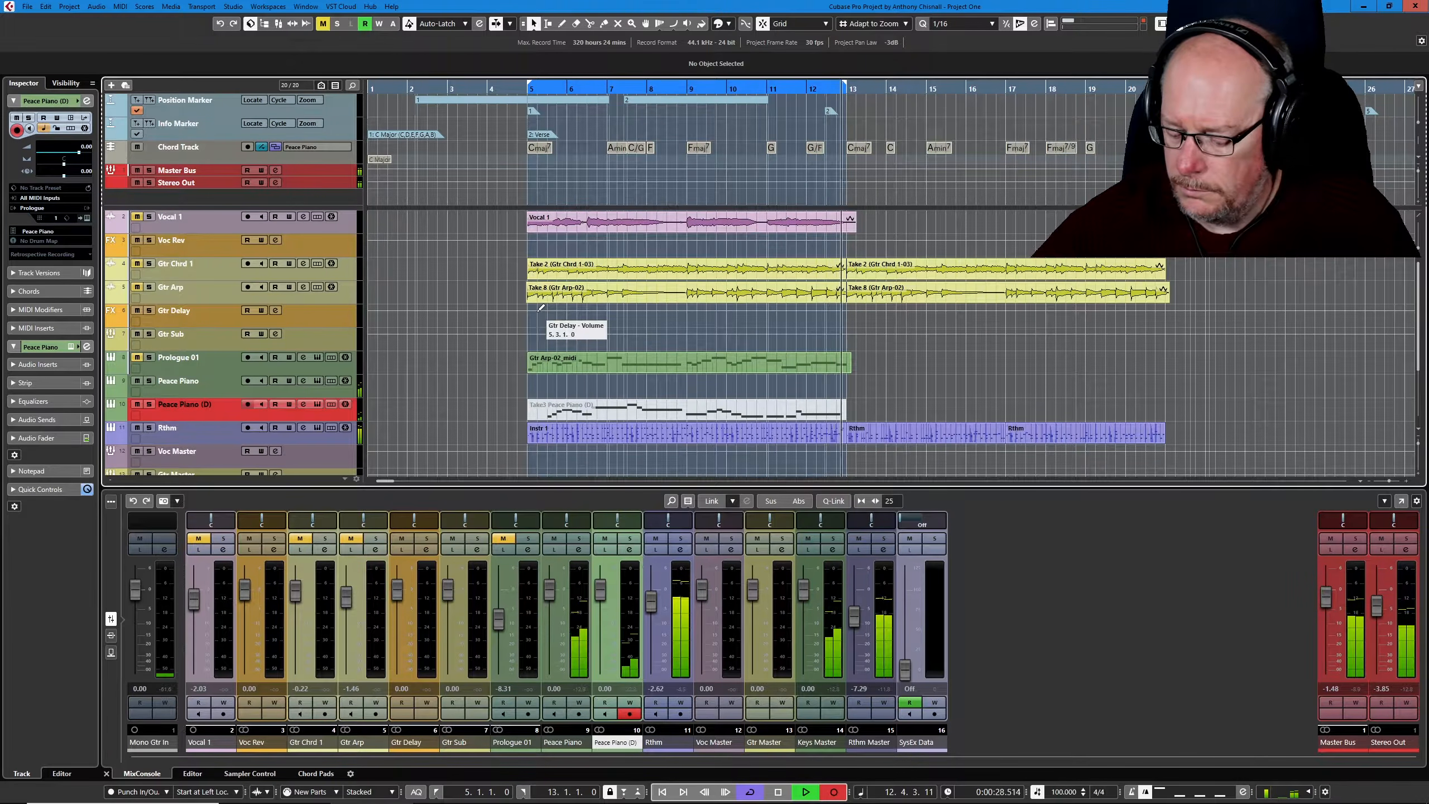
key("space")
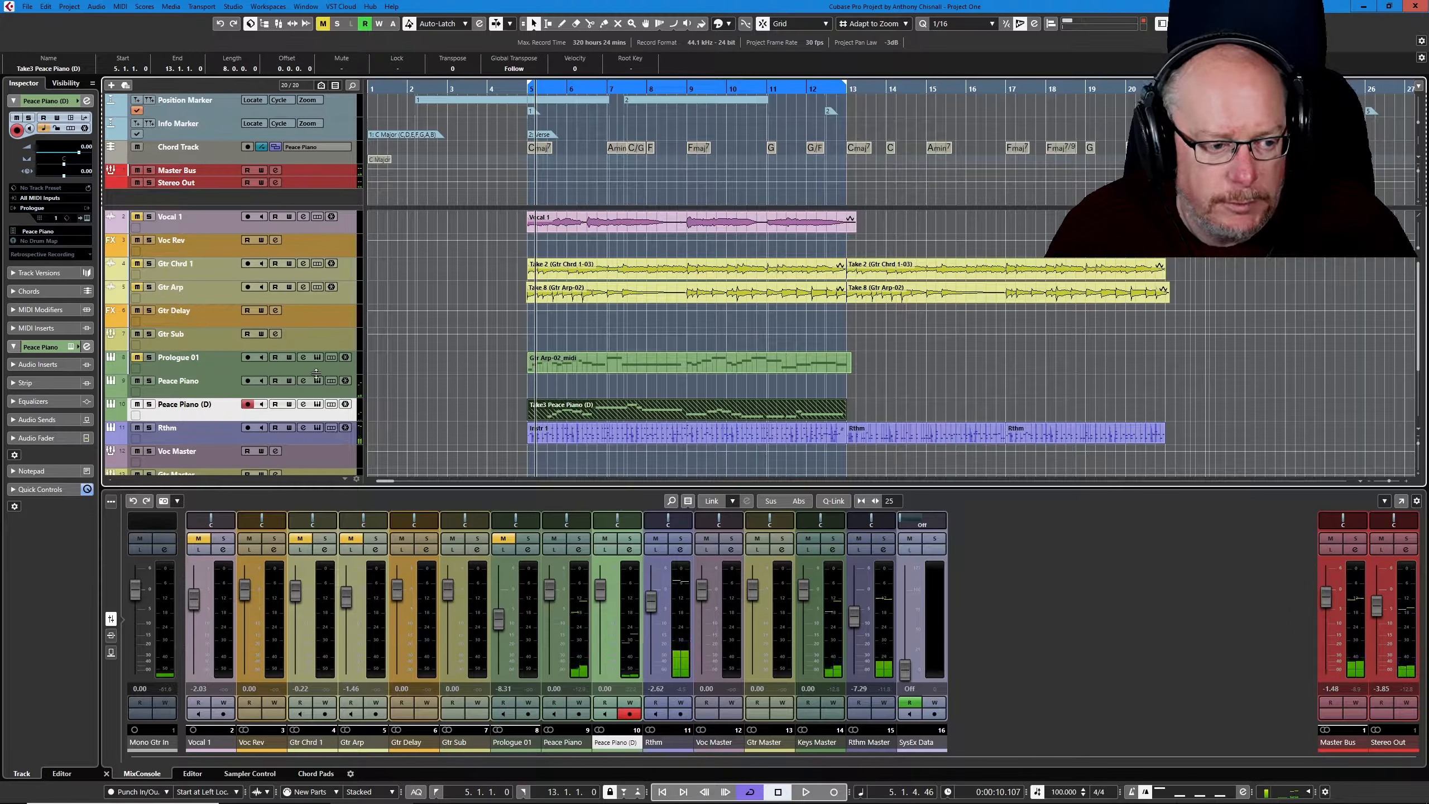
left_click(332, 404)
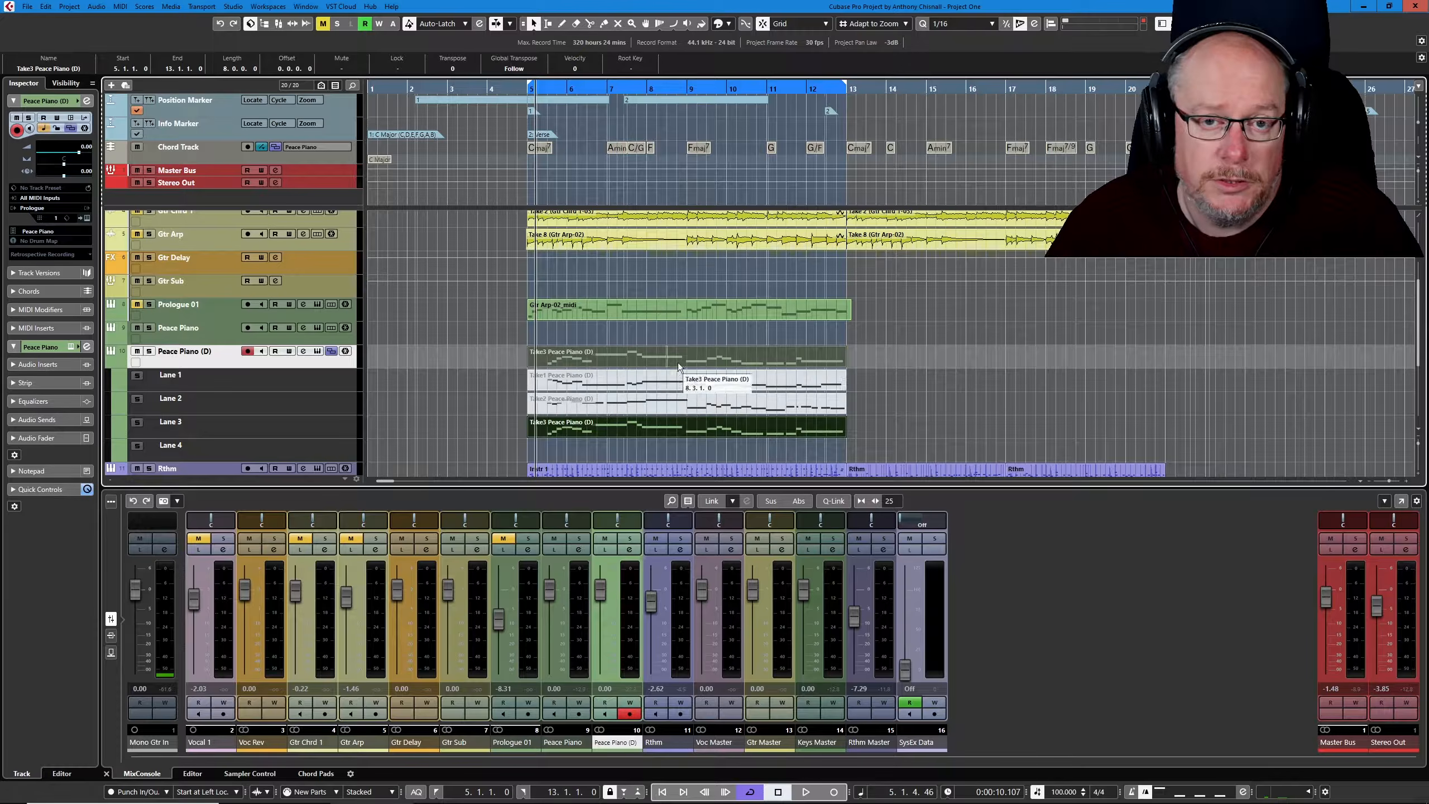
Unmute the takes in Lane 1 and Lane 2 of the duplicated Peace Piano track with the Mute tool
right_click(725, 354)
left_click(770, 359)
left_click_drag(511, 376, 626, 398)
key("1")
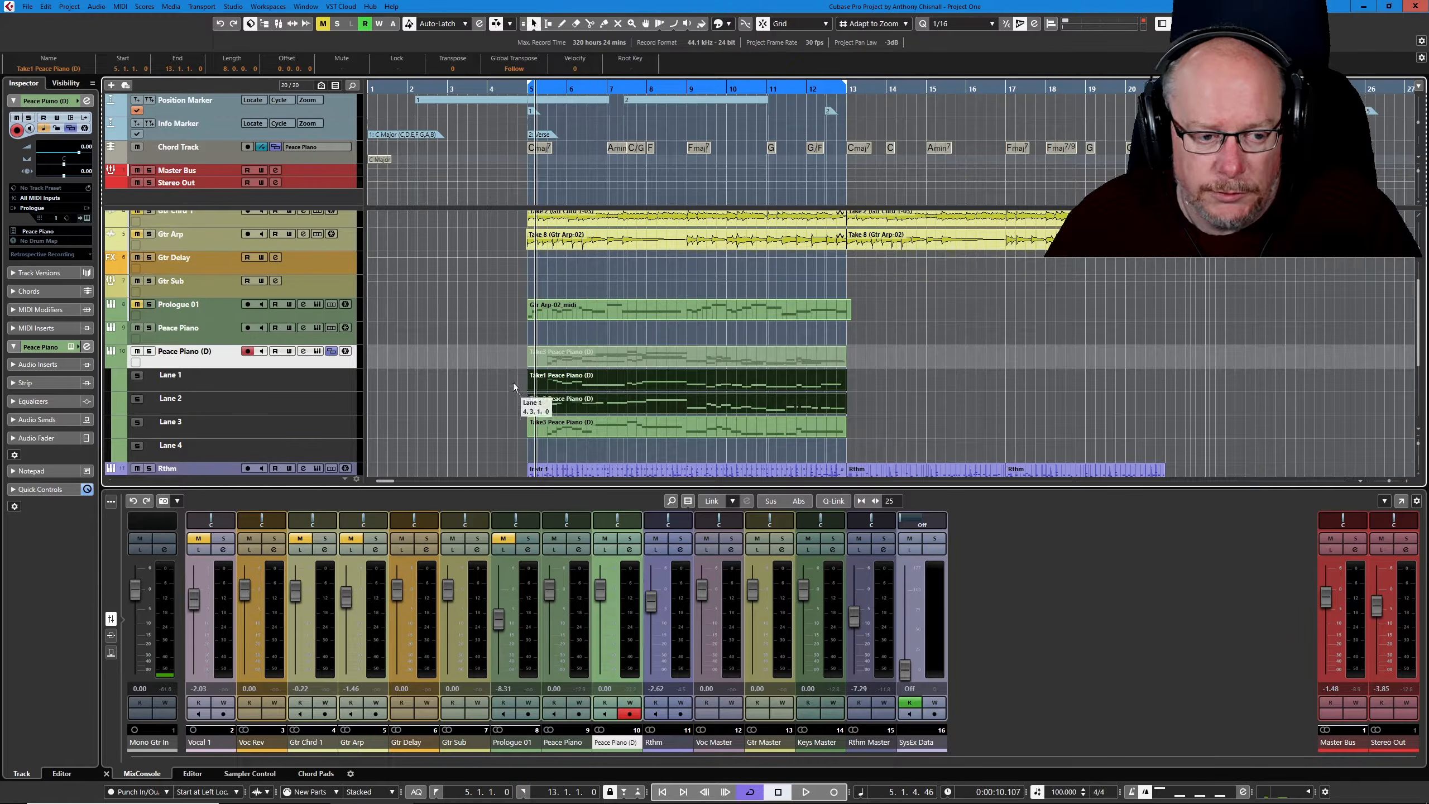
left_click(487, 393)
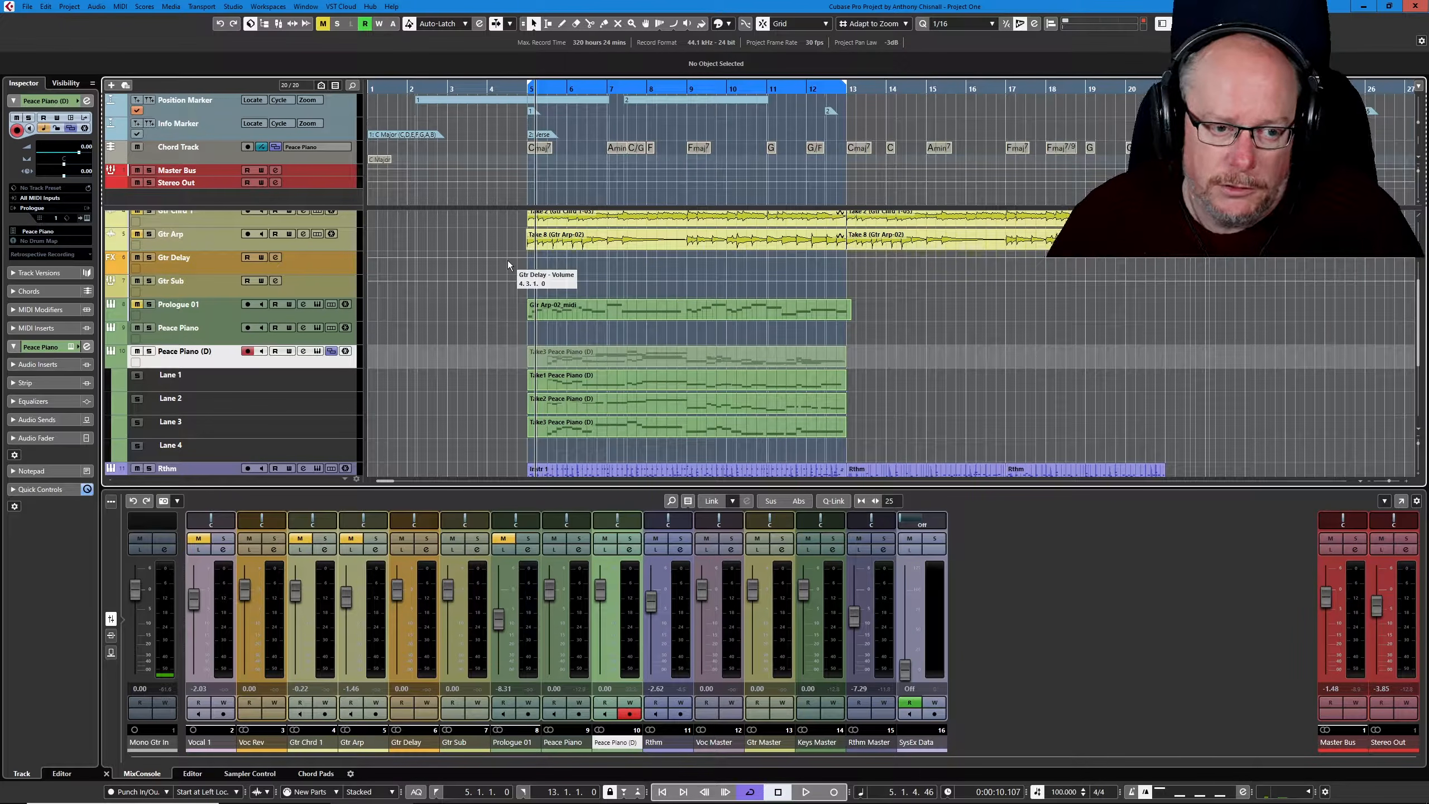
Play back the three piano takes together and return the cursor to the left locator at bar 5
key("space")
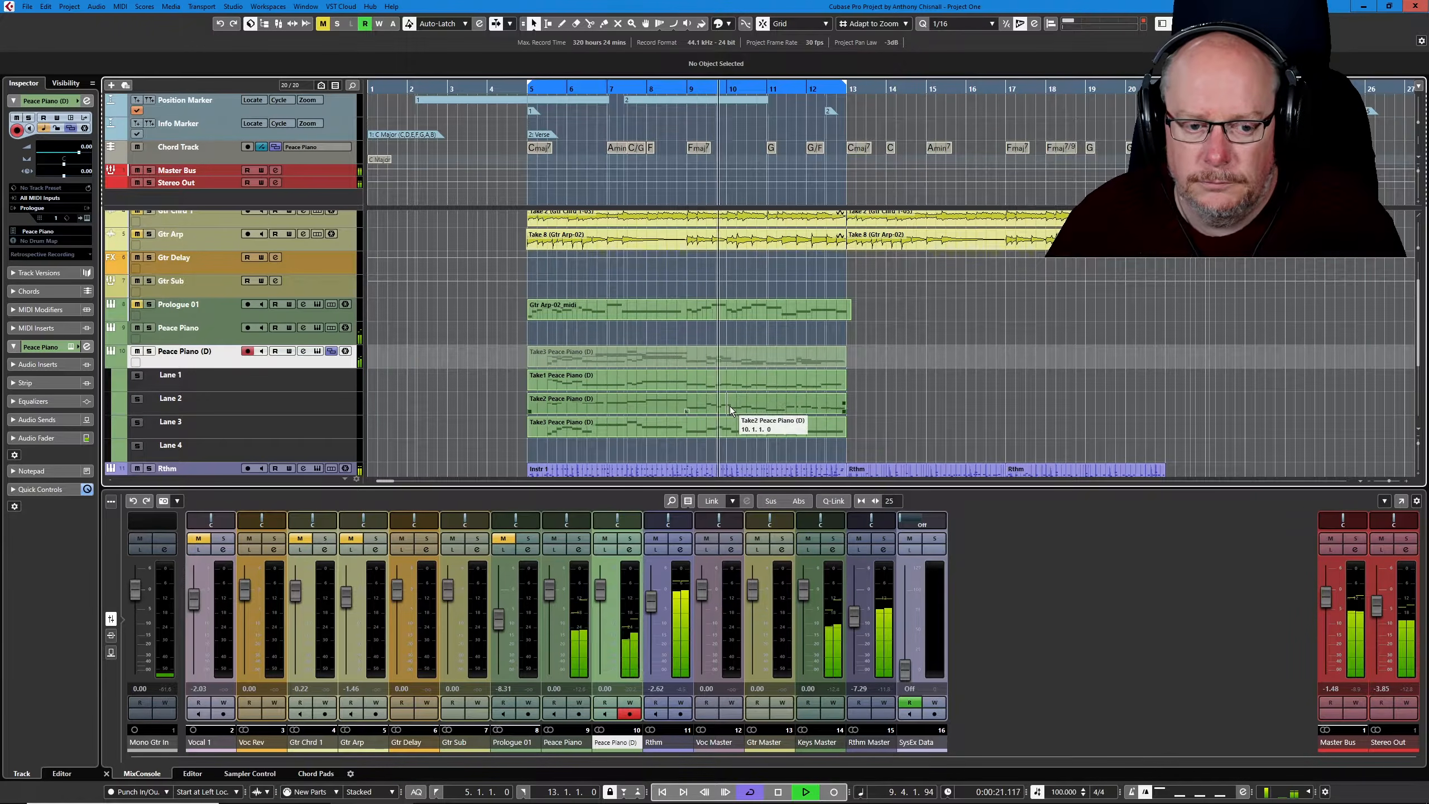
key("space")
key("KP_1")
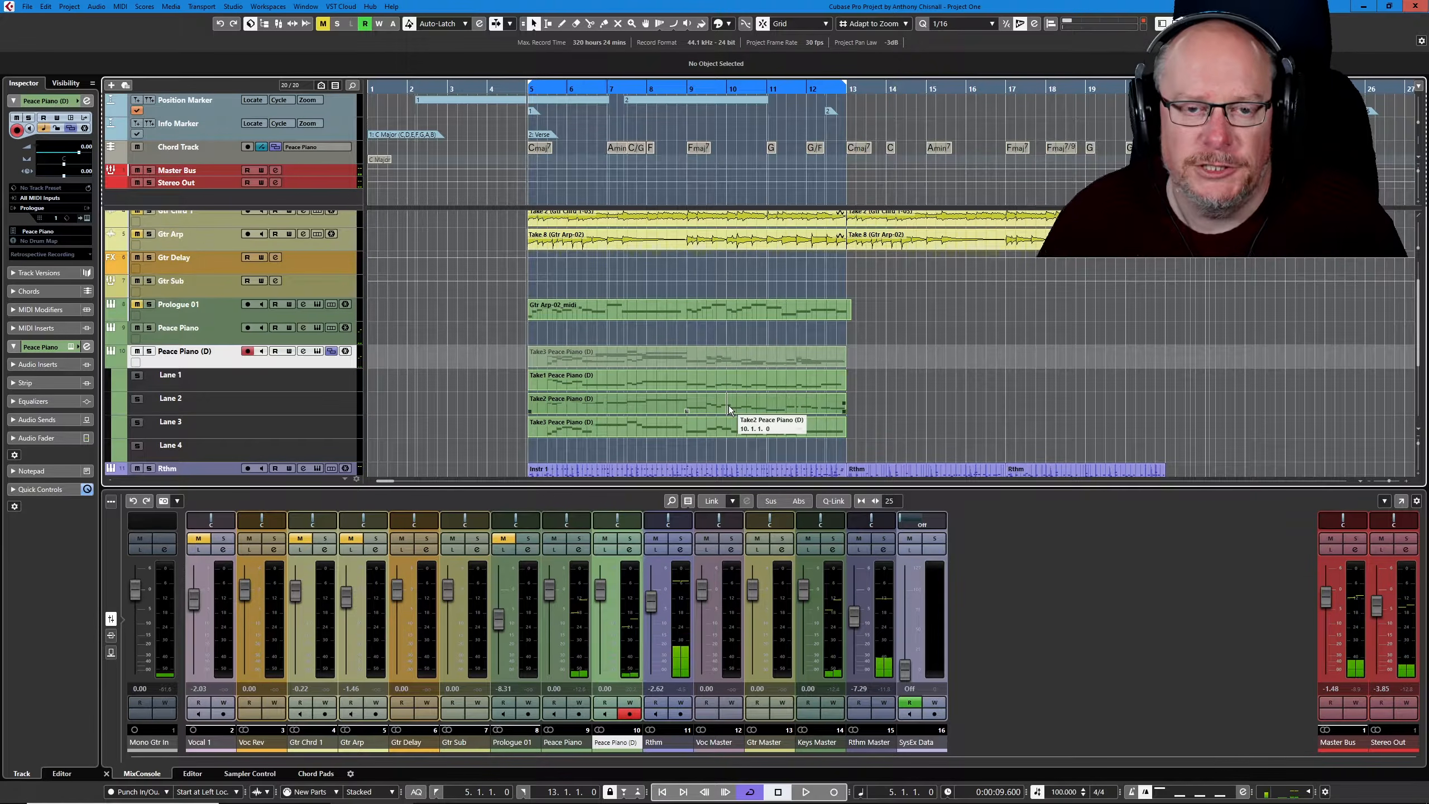
Select the takes in all three lanes and open them together in an enlarged Key Editor
left_click_drag(514, 375, 596, 433)
left_click(192, 773)
scroll(631, 624, "down", 6)
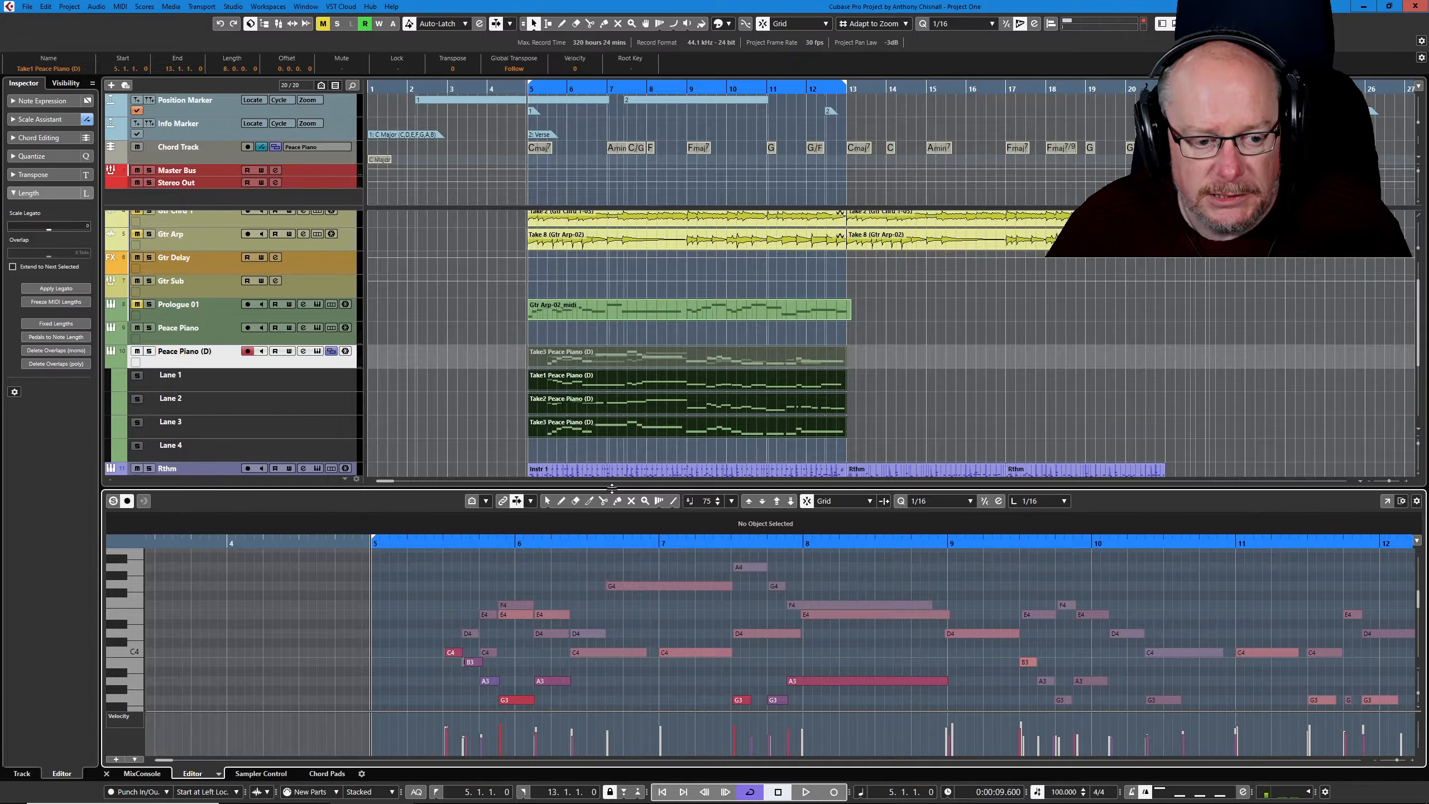
left_click_drag(612, 488, 612, 413)
scroll(643, 342, "down", 3)
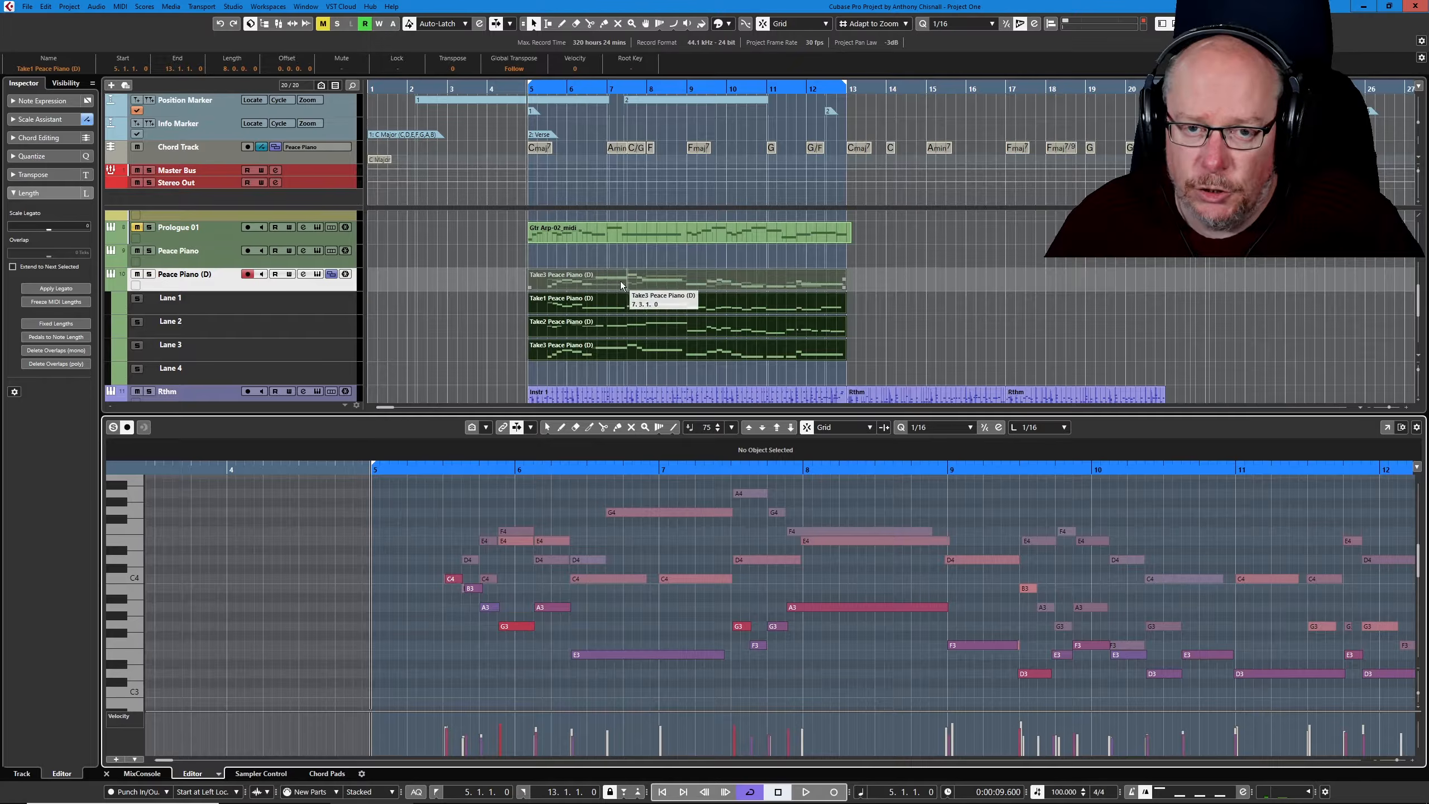
Quantize the starts and ends of all notes in the three takes to 1/16
left_click(690, 579)
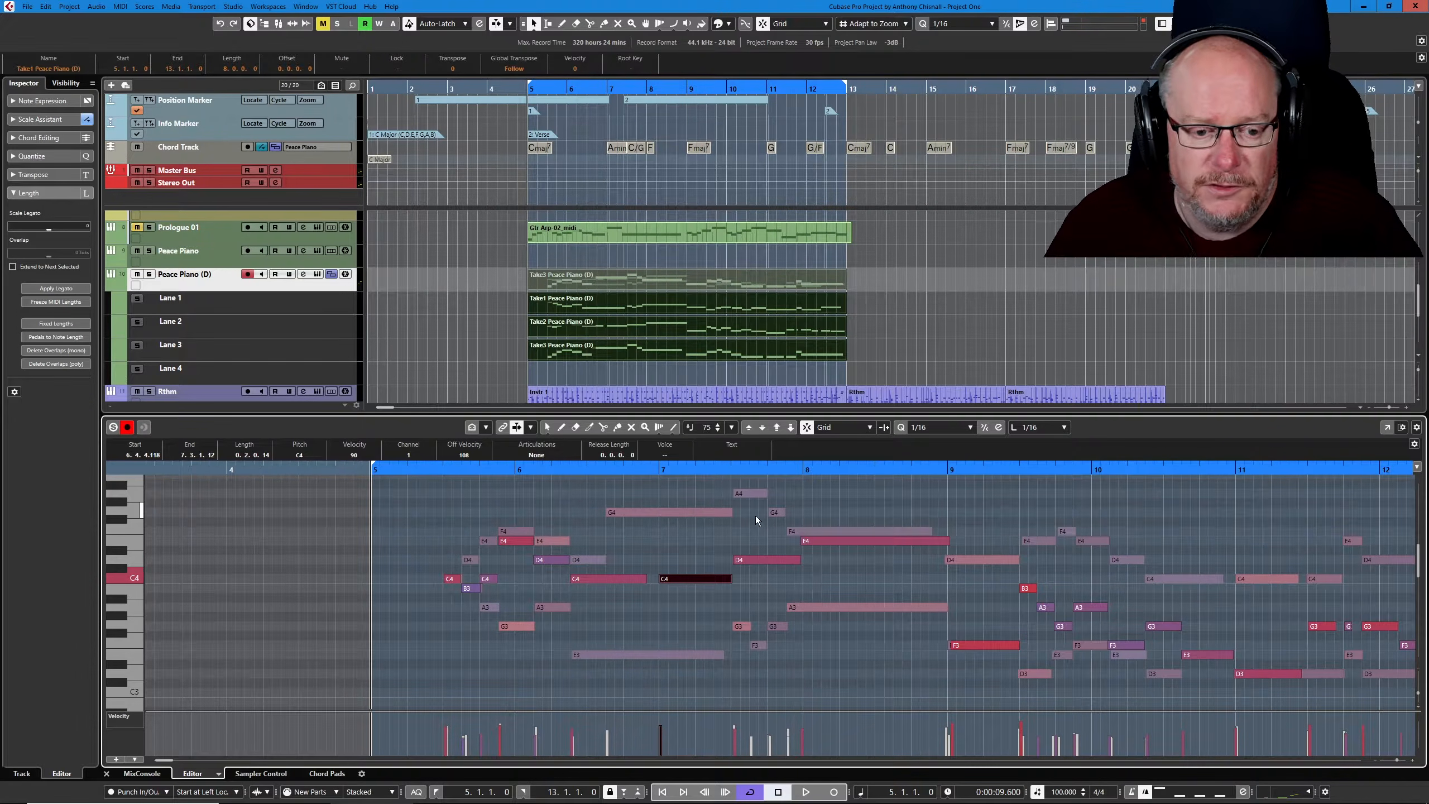
left_click(686, 510)
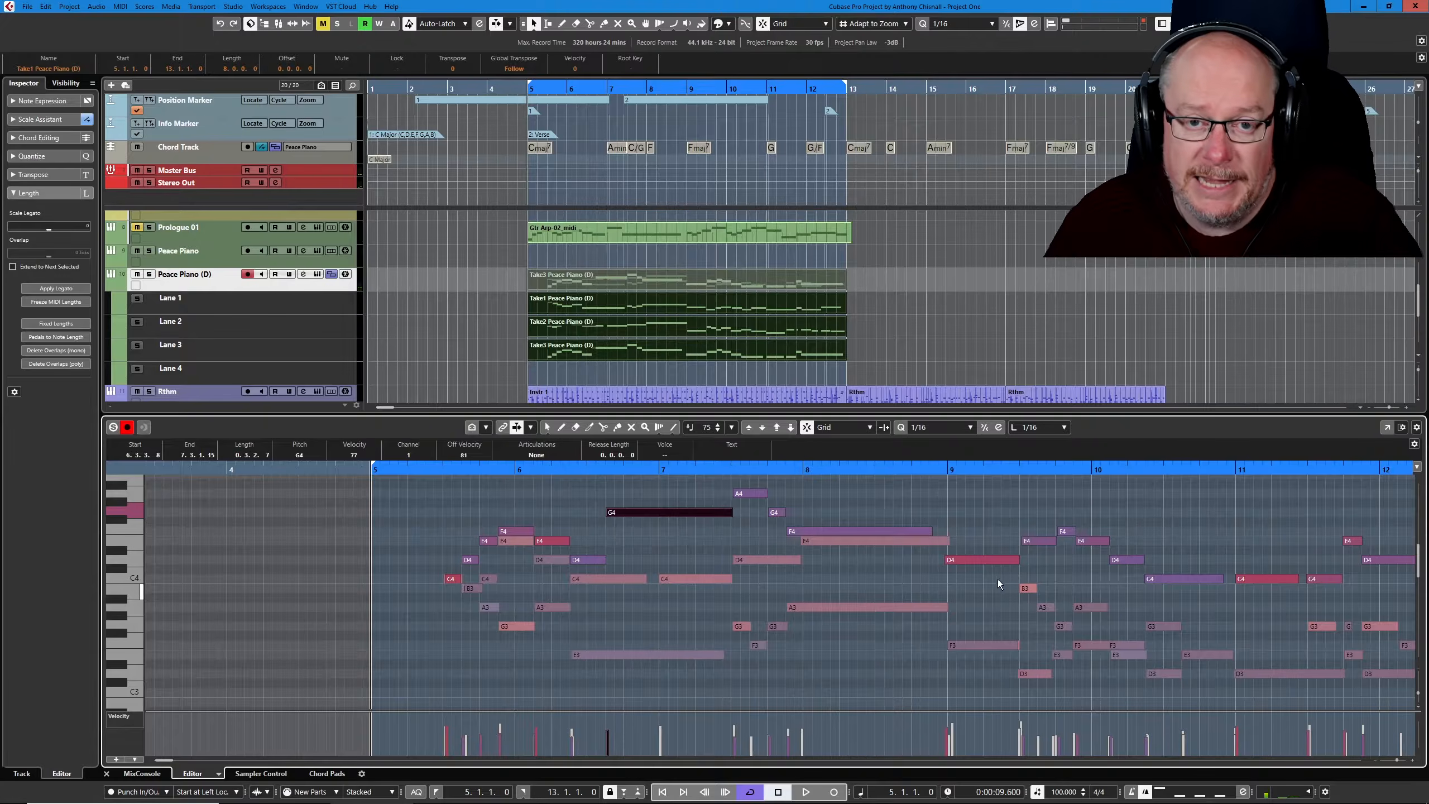
key("ctrl+a")
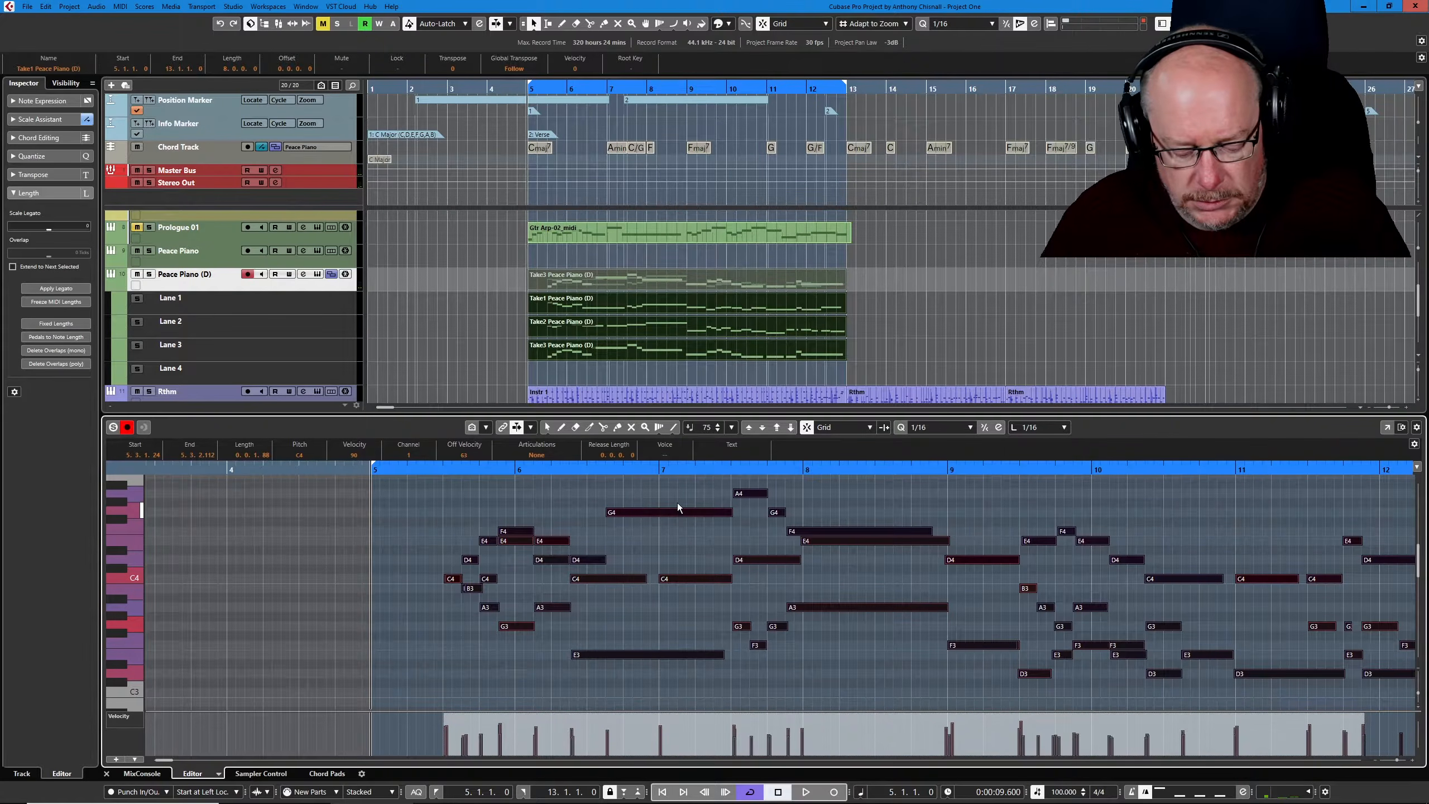
key("q")
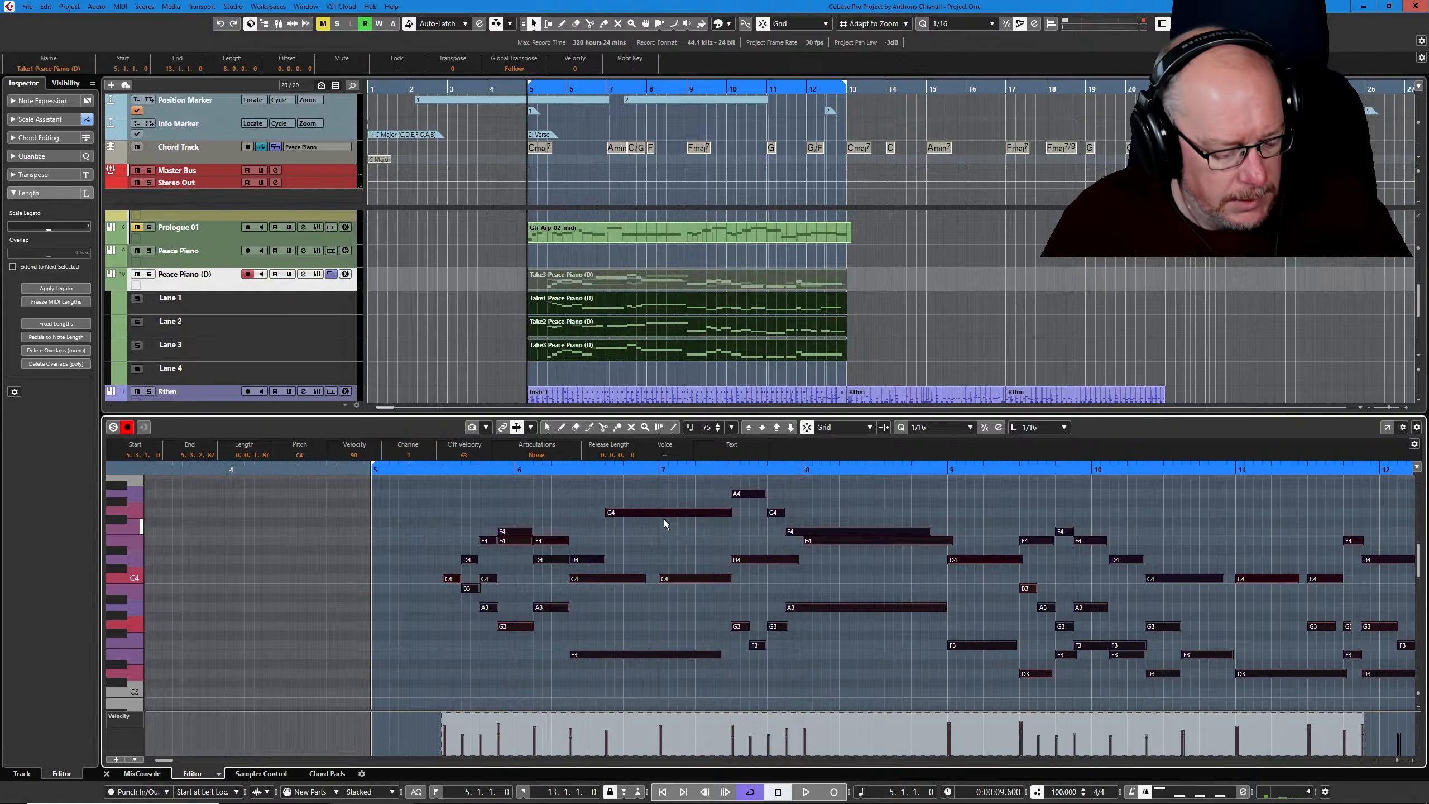
key("shift+q")
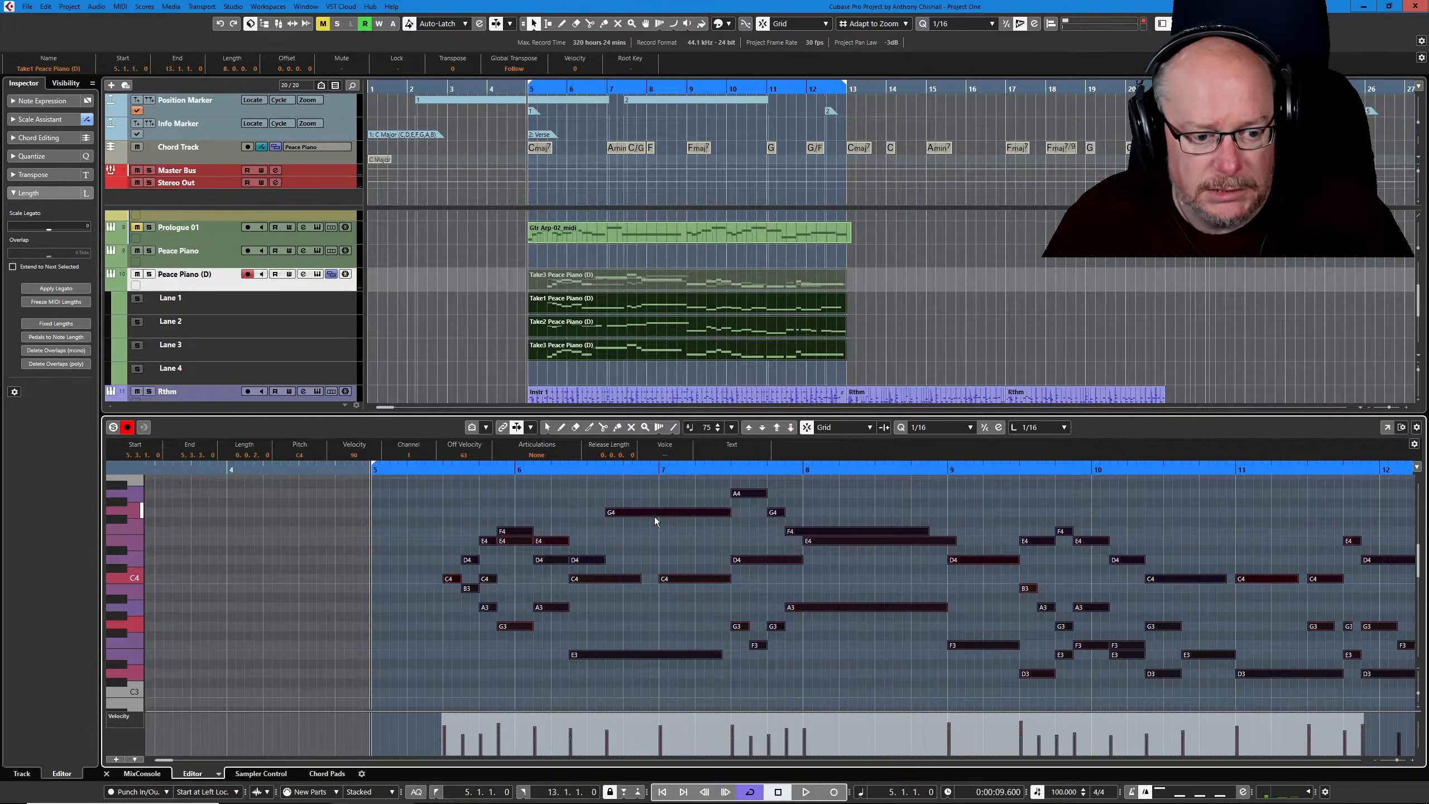
left_click(647, 523)
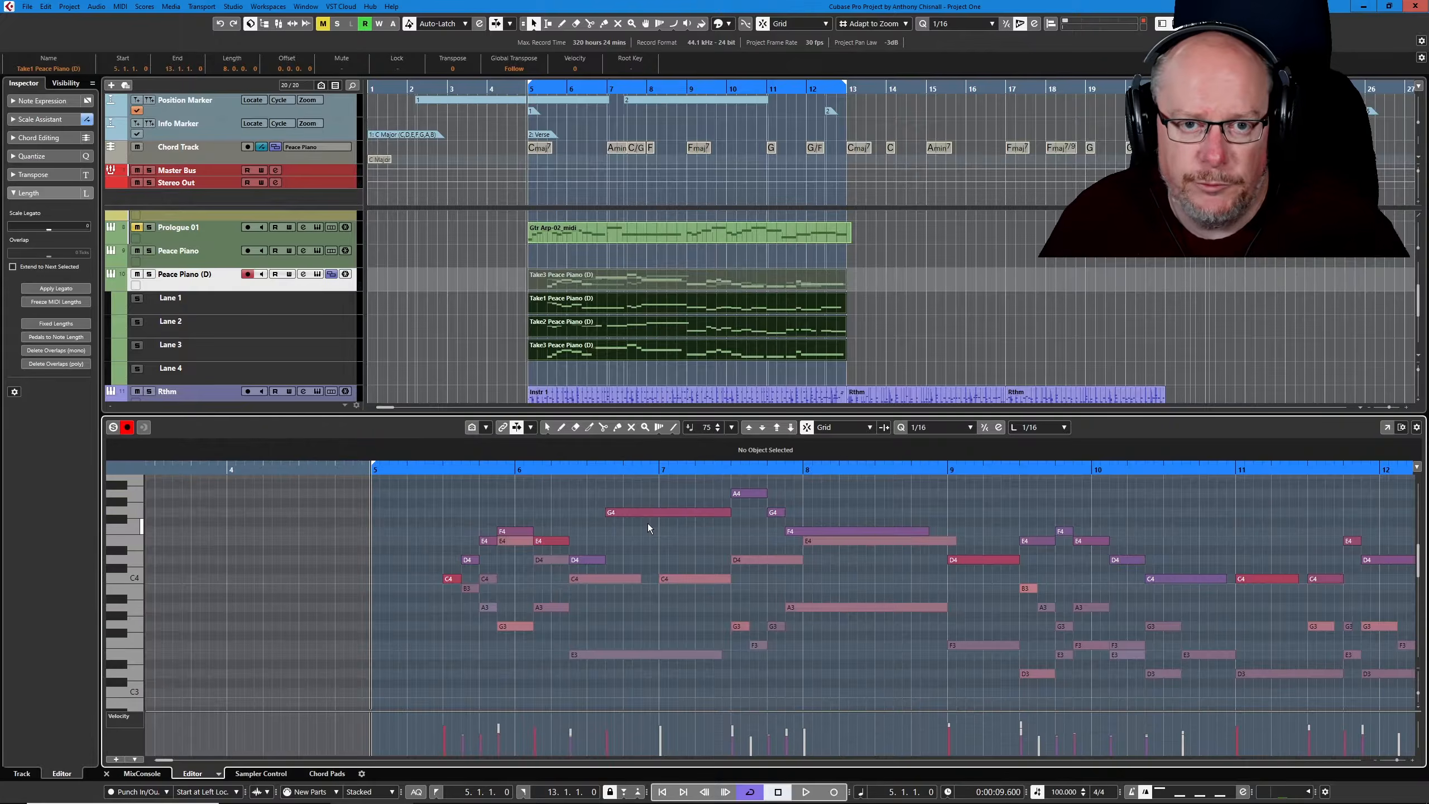
Play back the quantized takes from bar 5 and stop in bar 7
key("space")
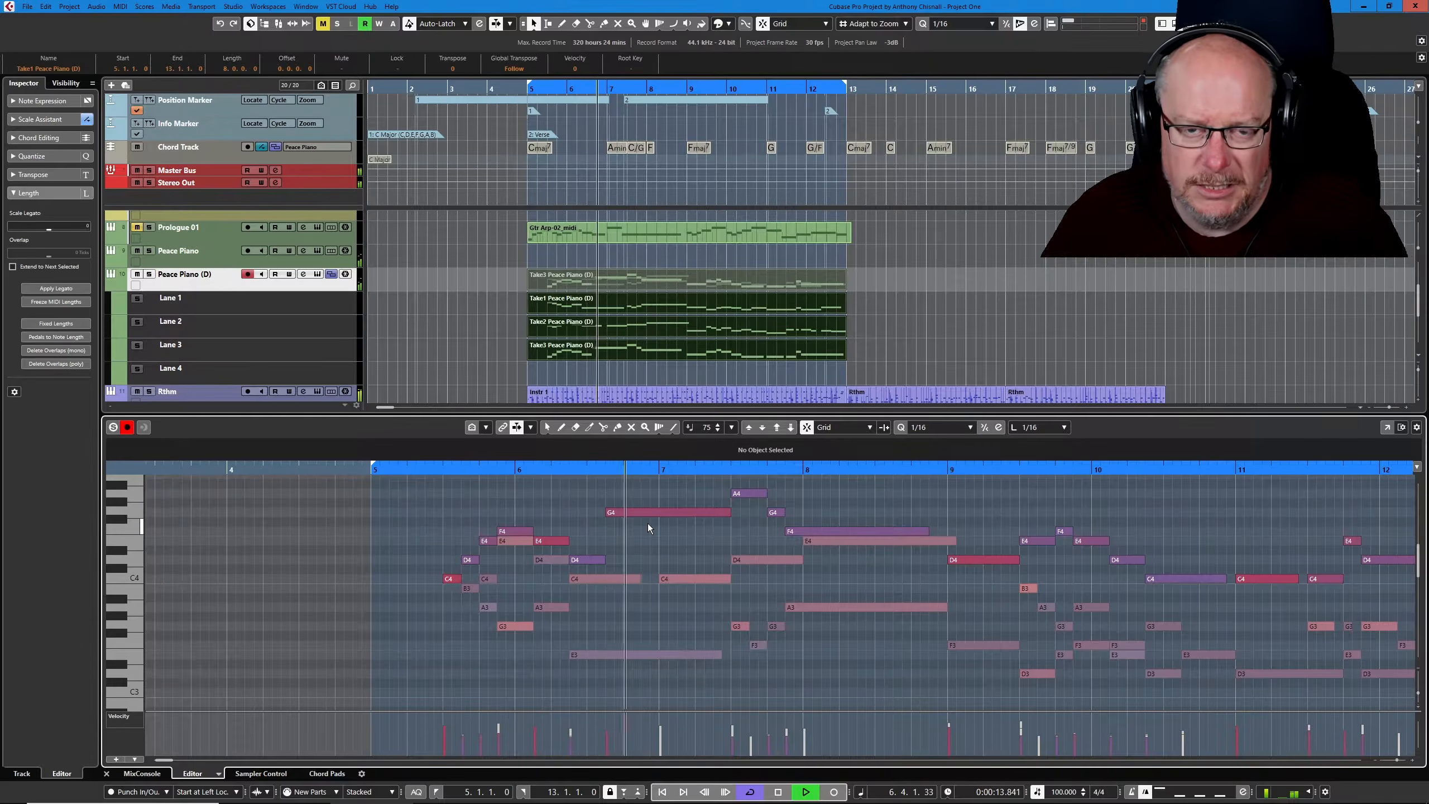
key("space")
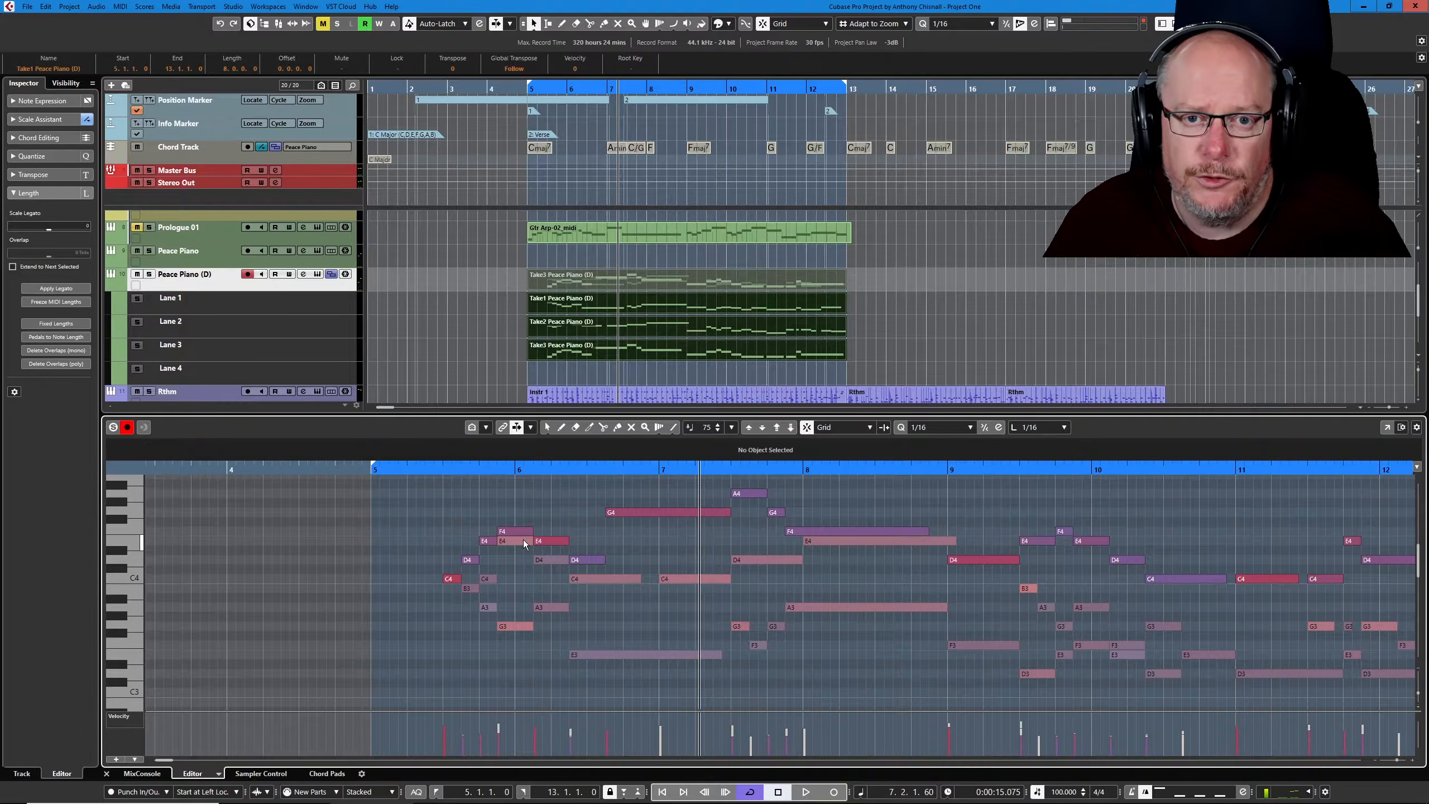
Select the takes in all three Peace Piano (D) lanes and combine them into one part with Bounce MIDI
left_click(502, 324)
left_click(549, 323)
left_click(583, 304)
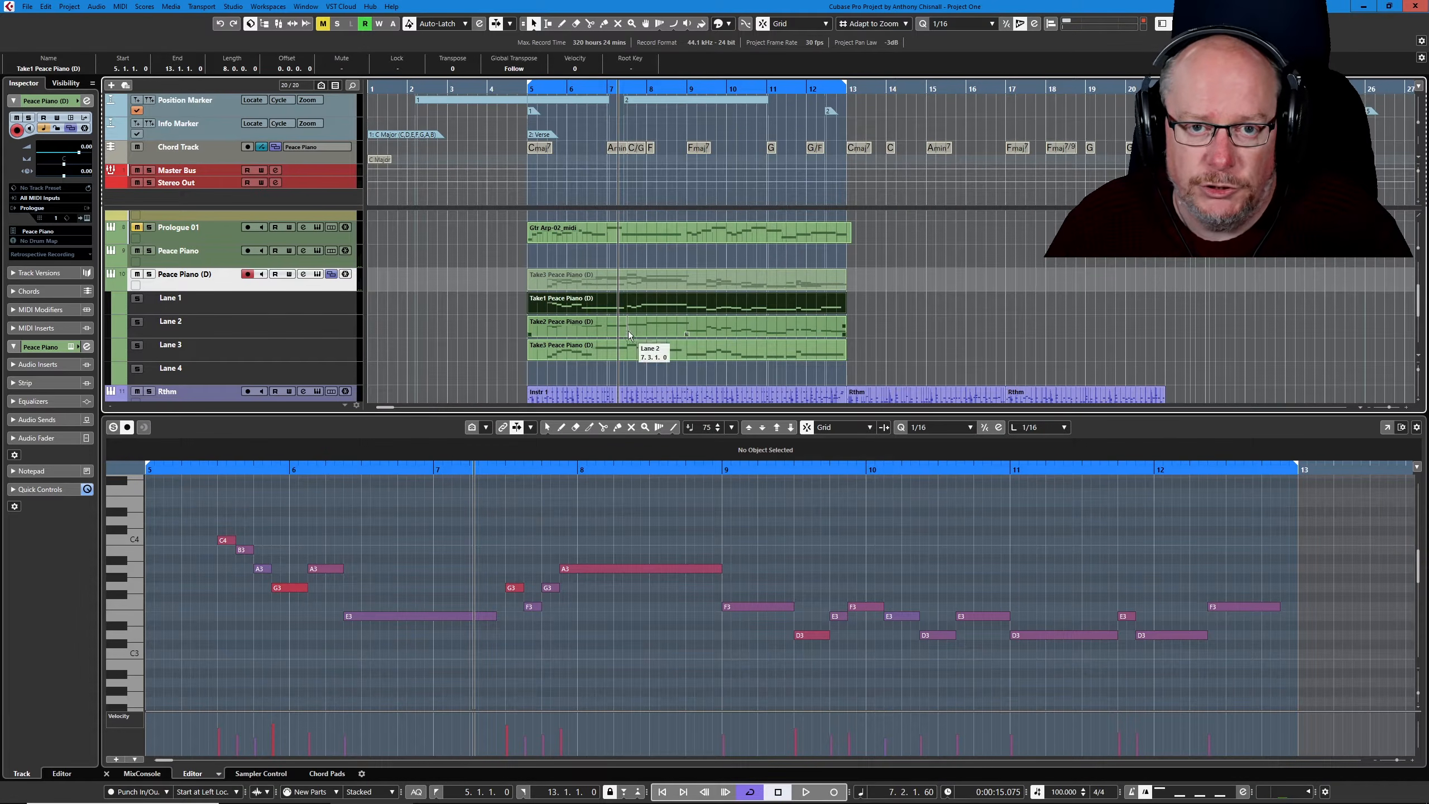
left_click_drag(507, 305, 625, 361)
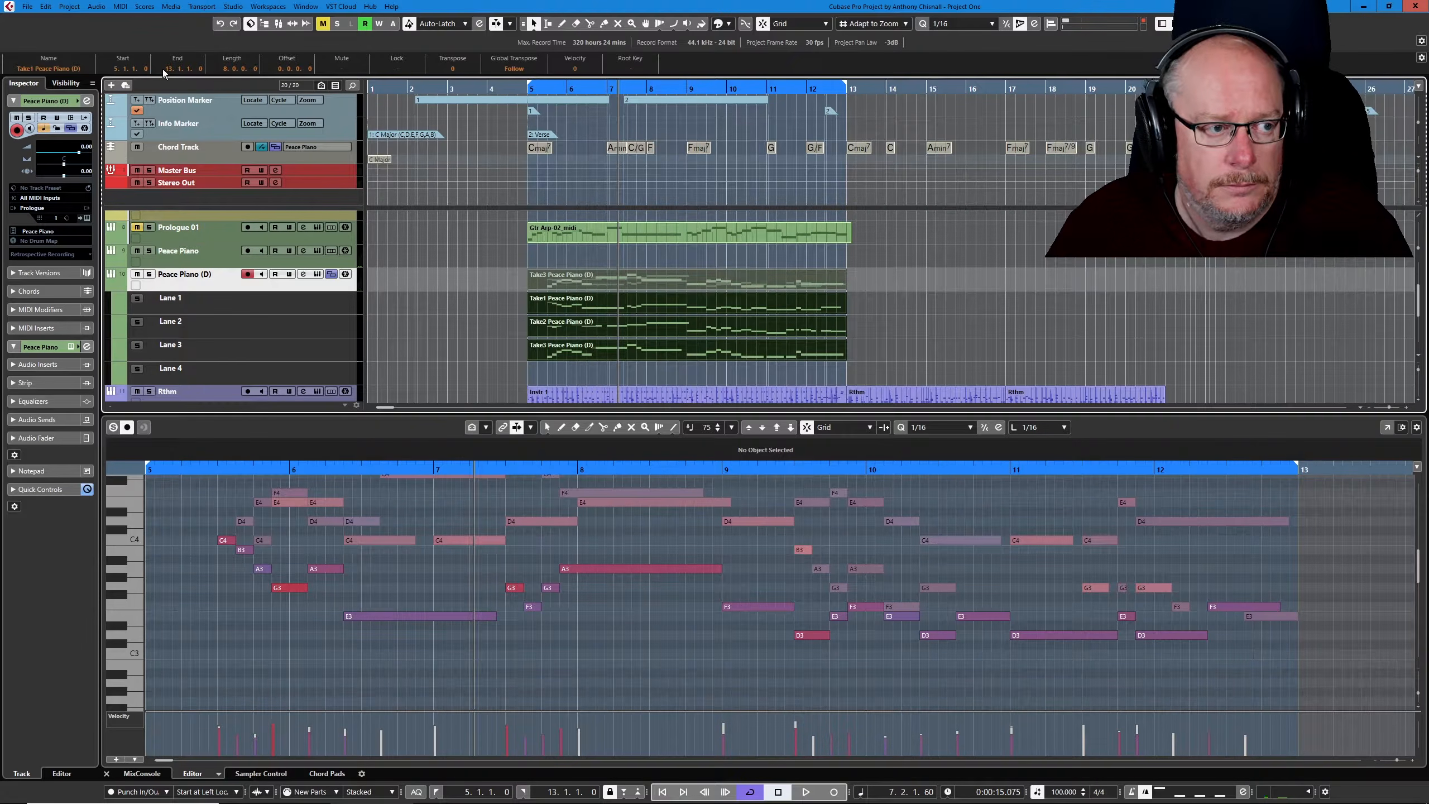
left_click(124, 8)
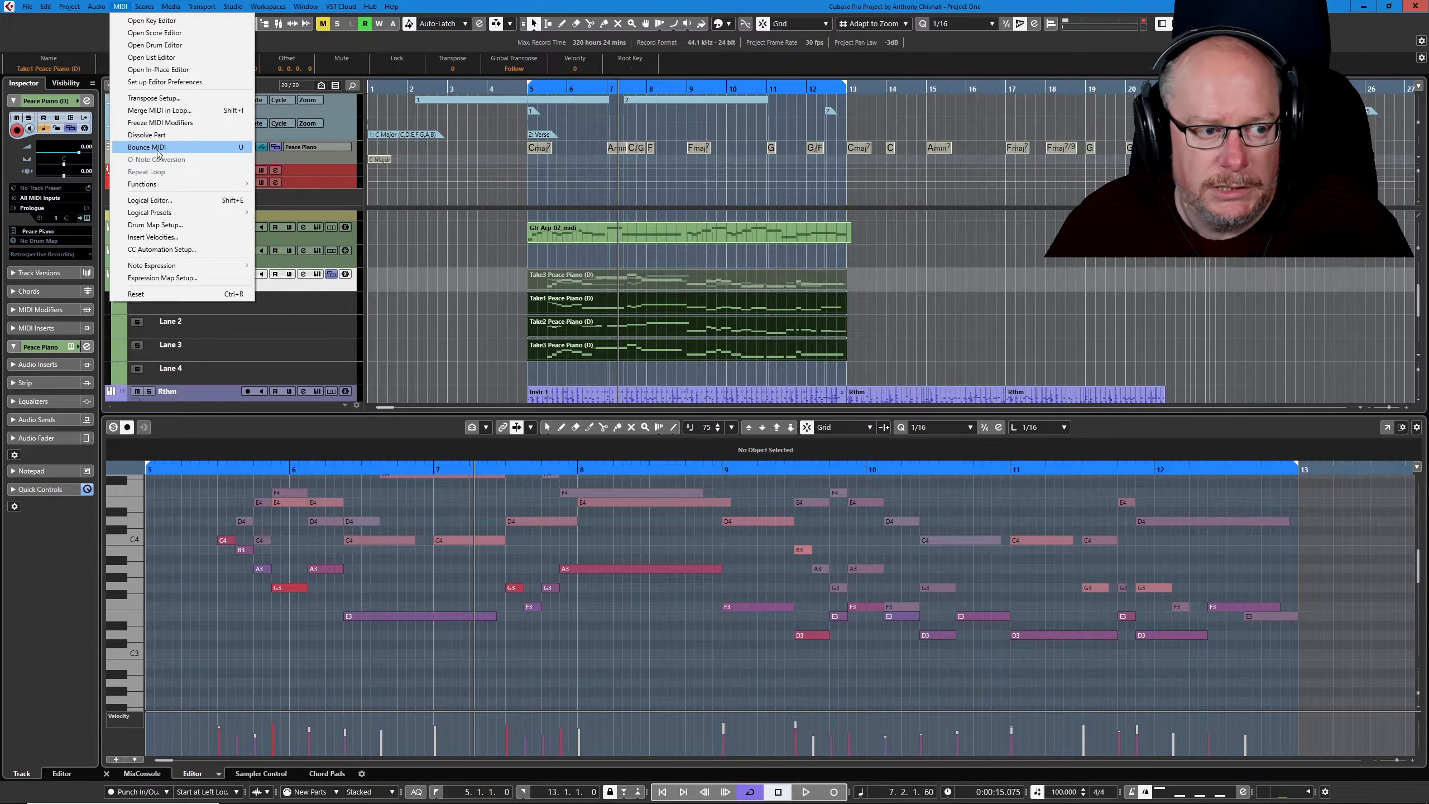
left_click(149, 147)
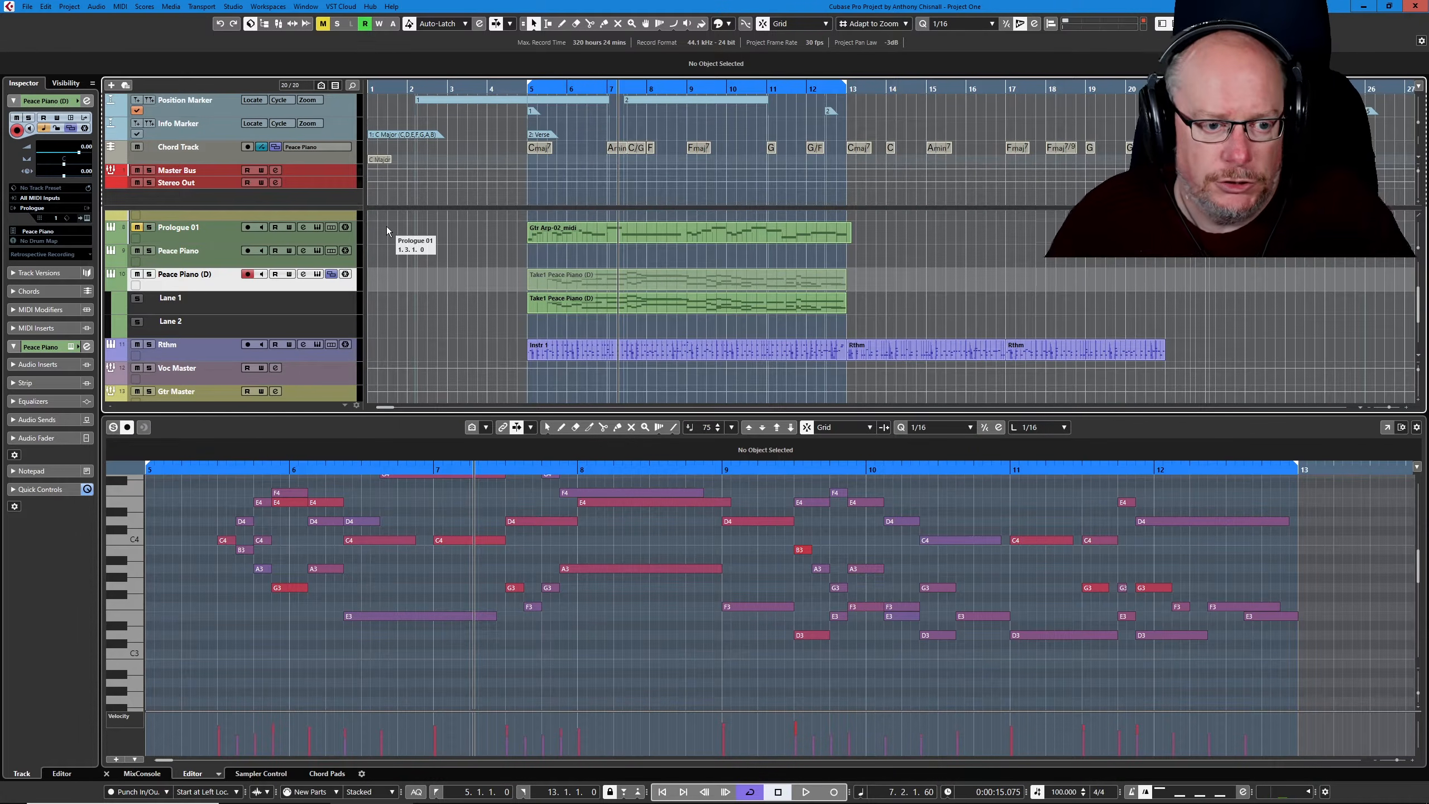
Select the bounced piano part and remove its duplicate notes with Delete Doubles
left_click(668, 314)
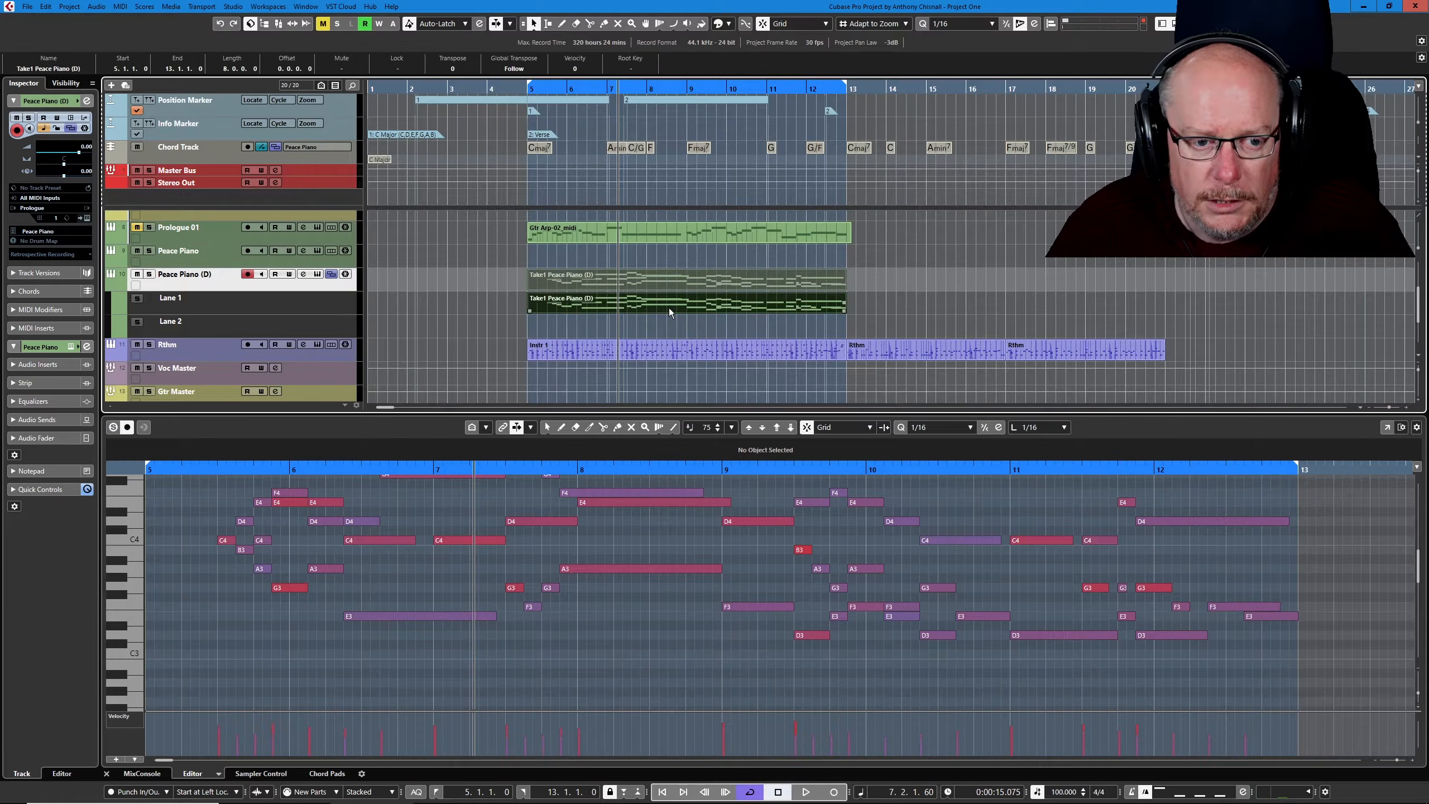
scroll(732, 591, "up", 3)
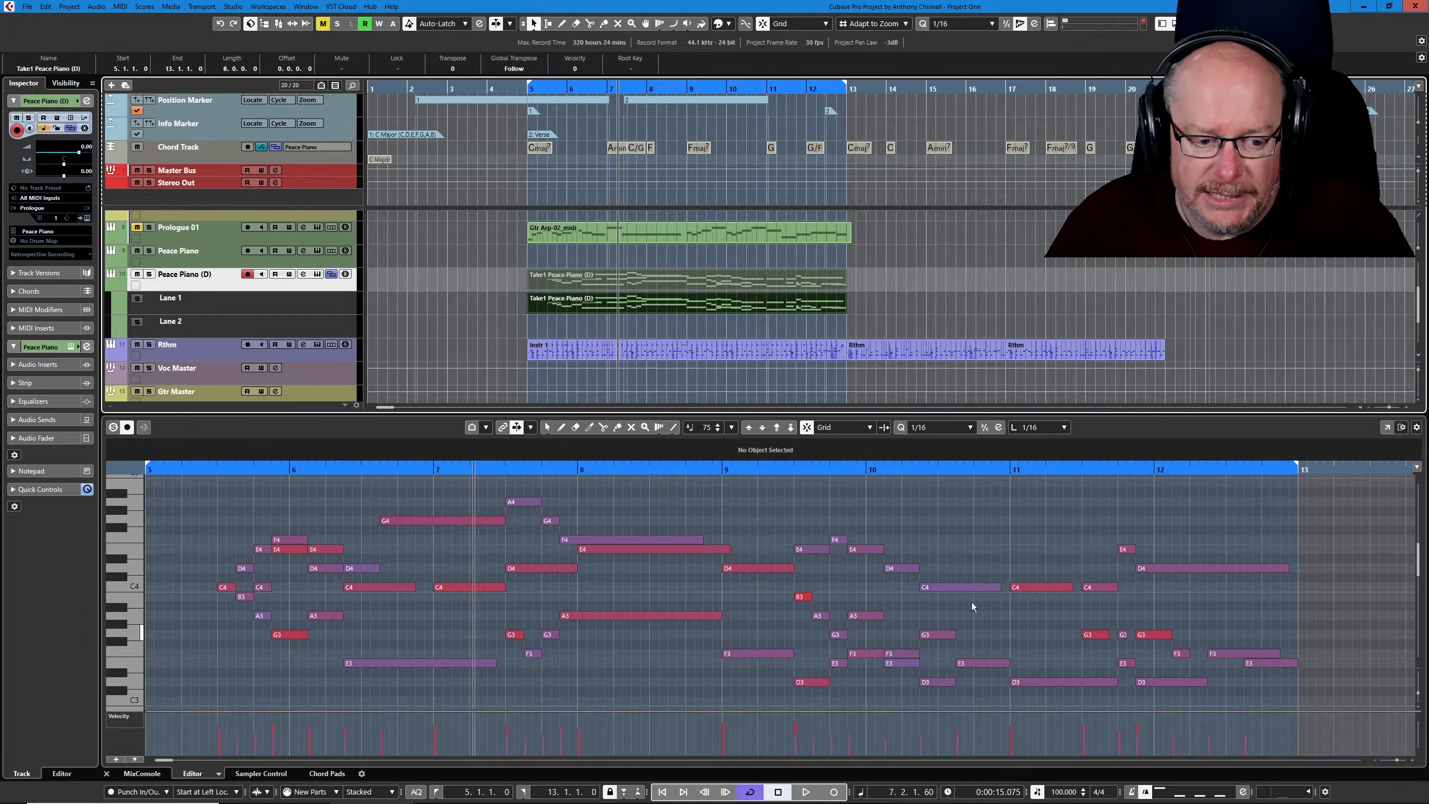
left_click(547, 579)
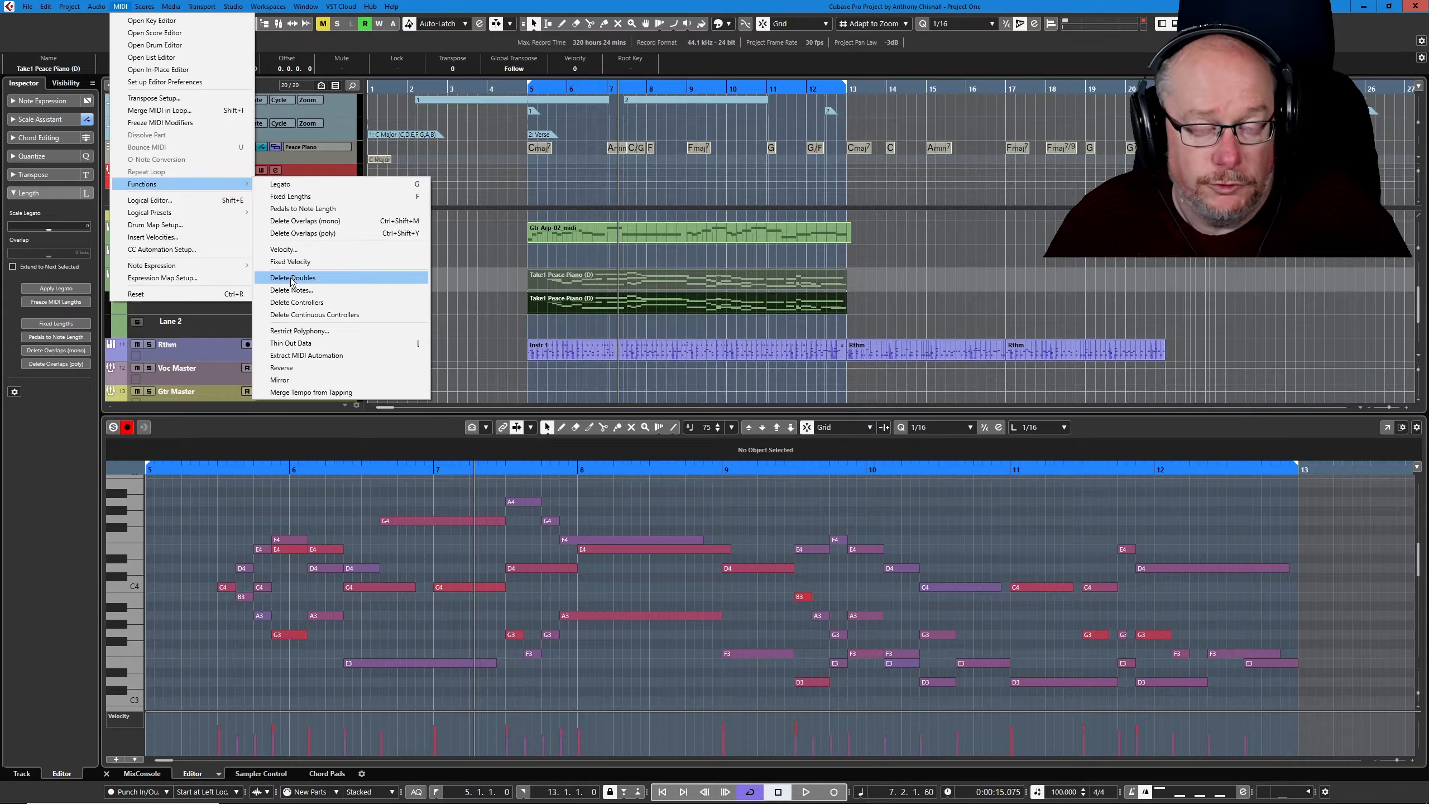
left_click(293, 278)
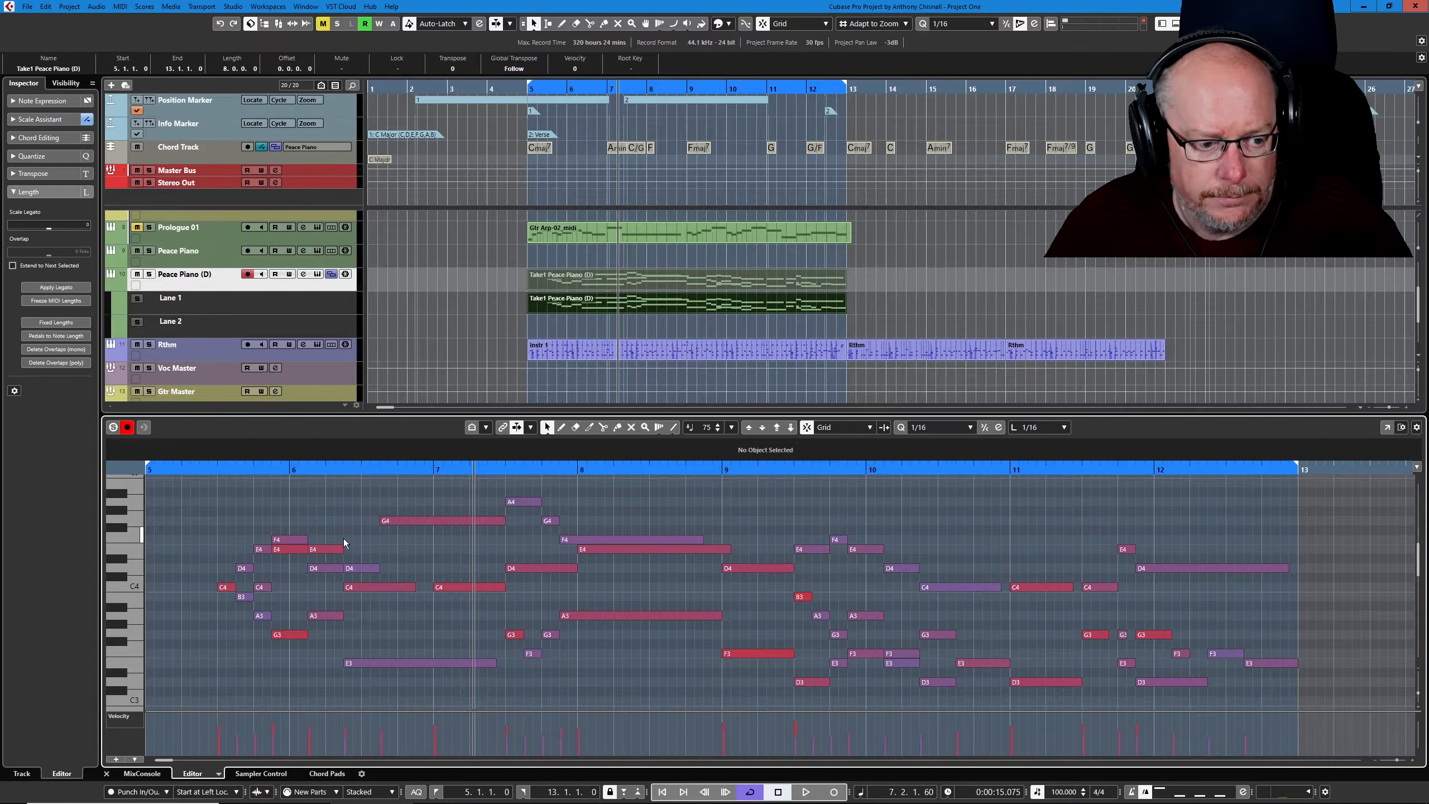
Erase the E4 note that clashes with the F4 across the start of bar 6
right_click(398, 538)
left_click(430, 540)
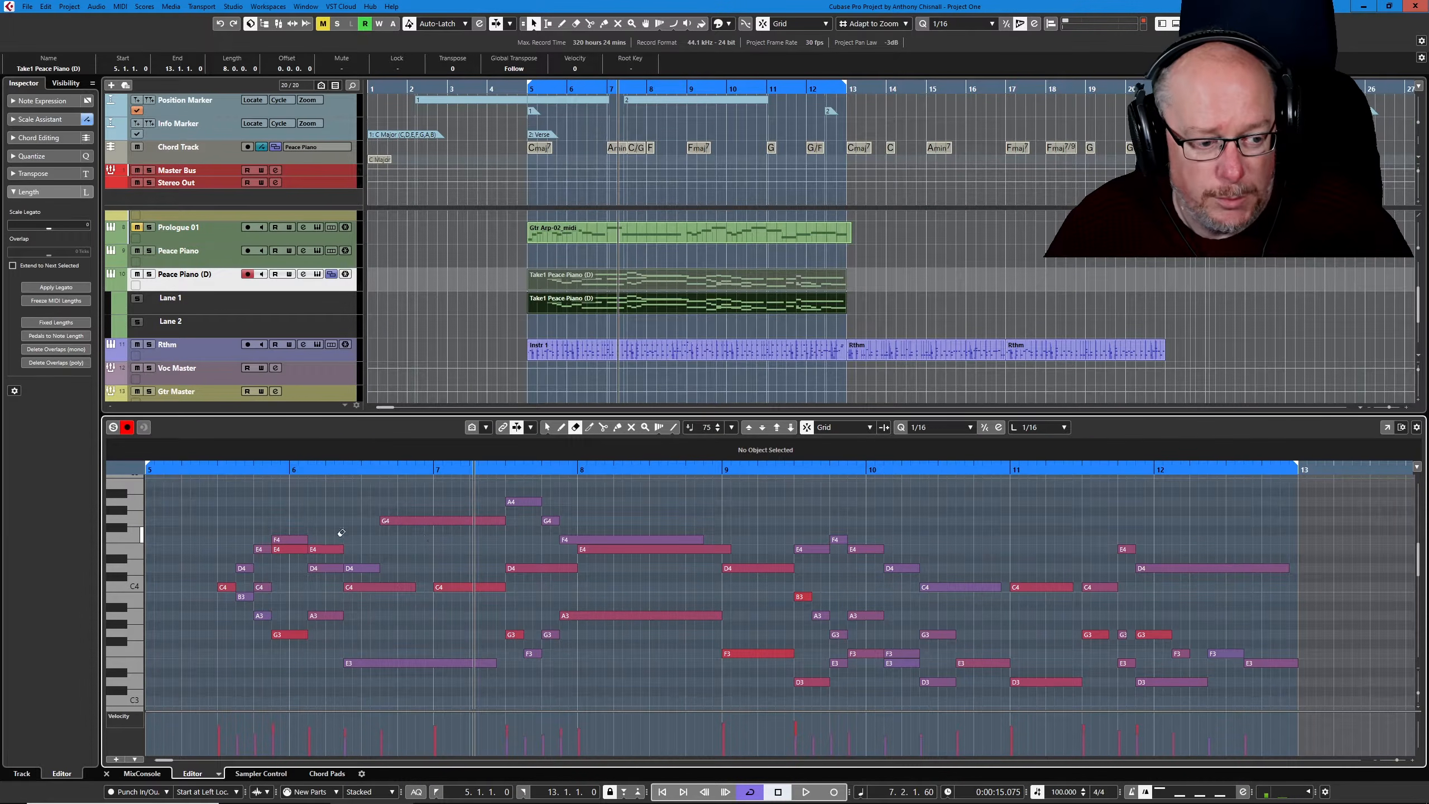
left_click(286, 547)
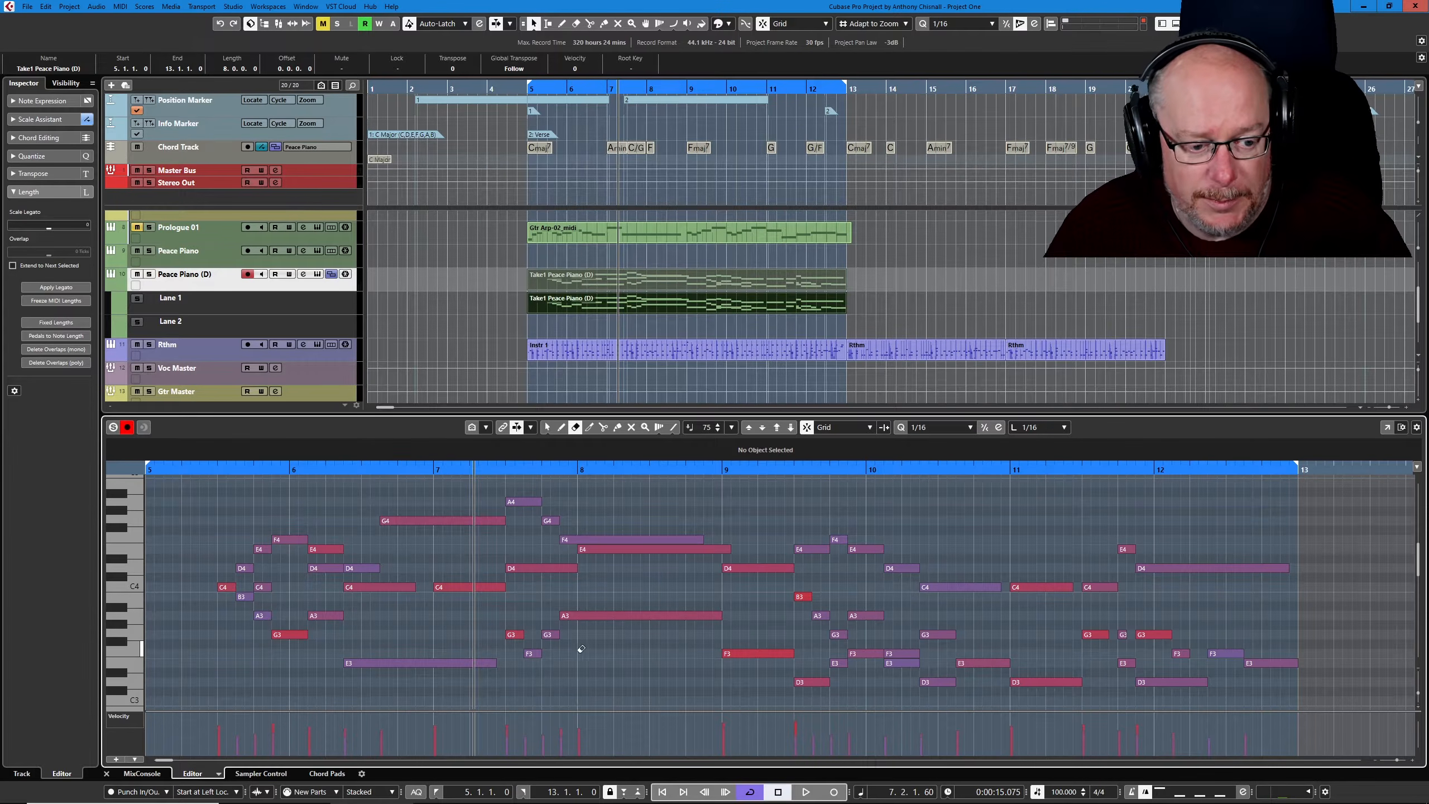
Shorten the long F4 note that starts just before bar 8 so it ends at 8.1.1.0
right_click(656, 552)
left_click(660, 552)
left_click_drag(703, 539, 577, 539)
Erase the F3 note that clashes with the E3 early in bar 10
right_click(754, 610)
left_click(778, 597)
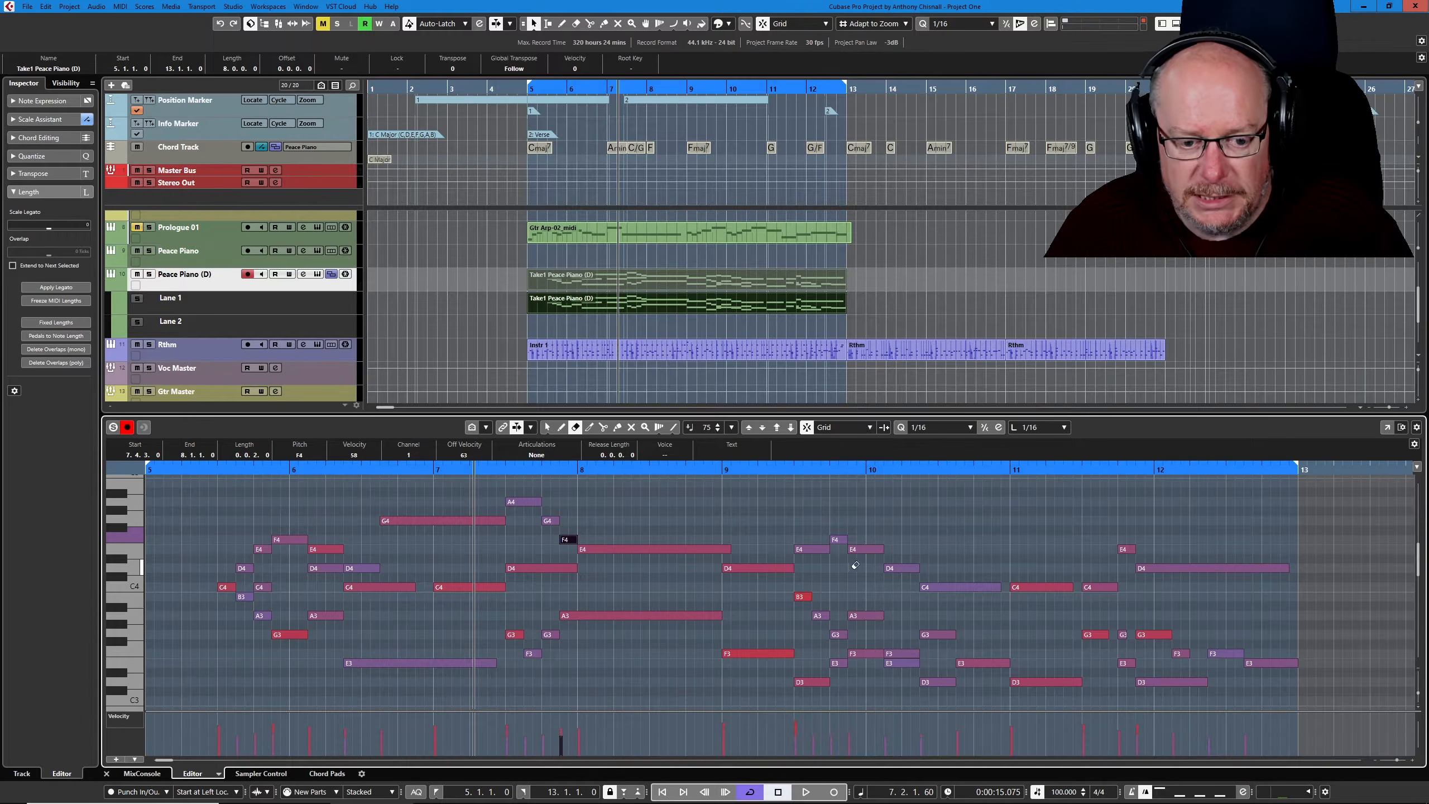
left_click(899, 655)
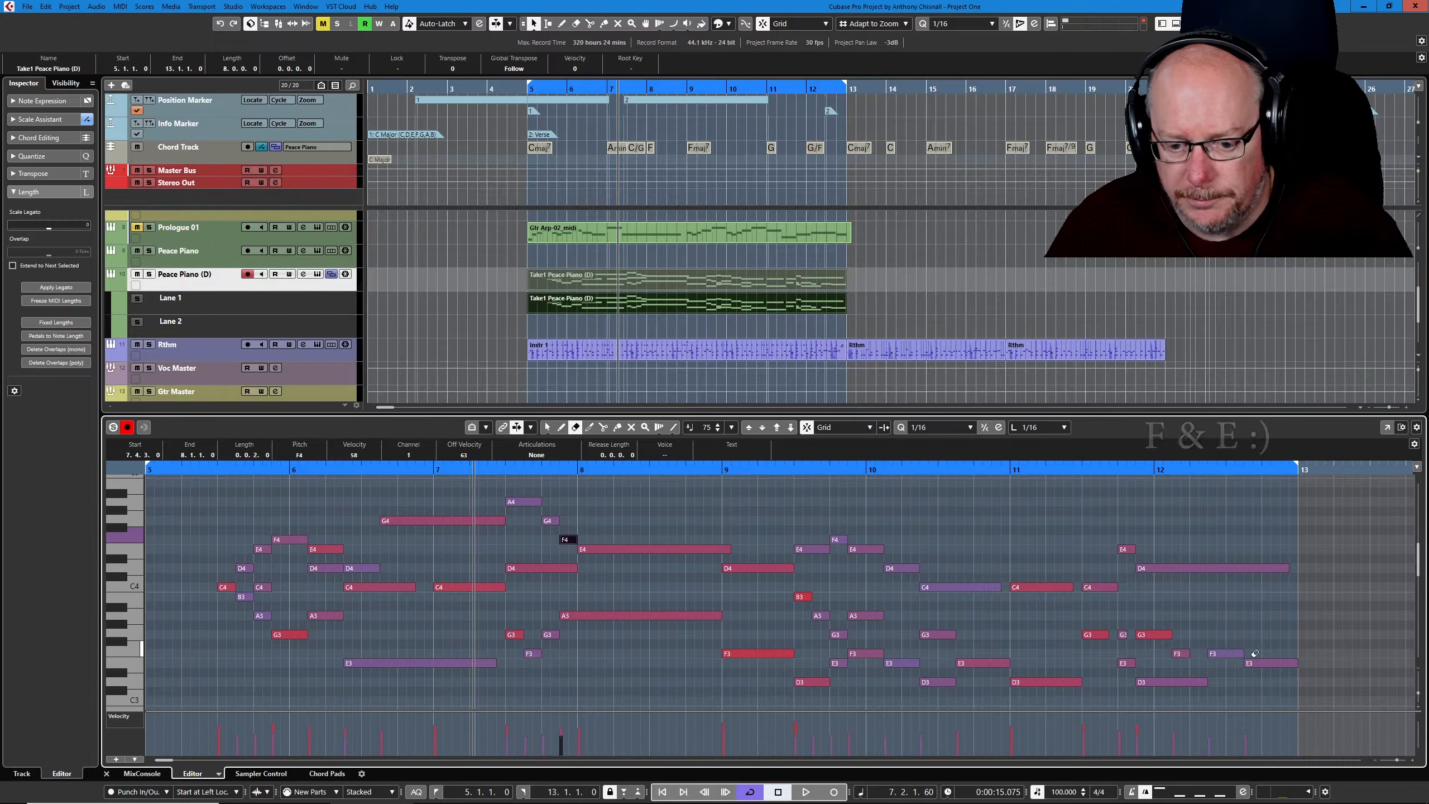
Play back the bounced part, erase the two D4 notes early in bar 6 while it plays, and stop playback
key("1")
key("space")
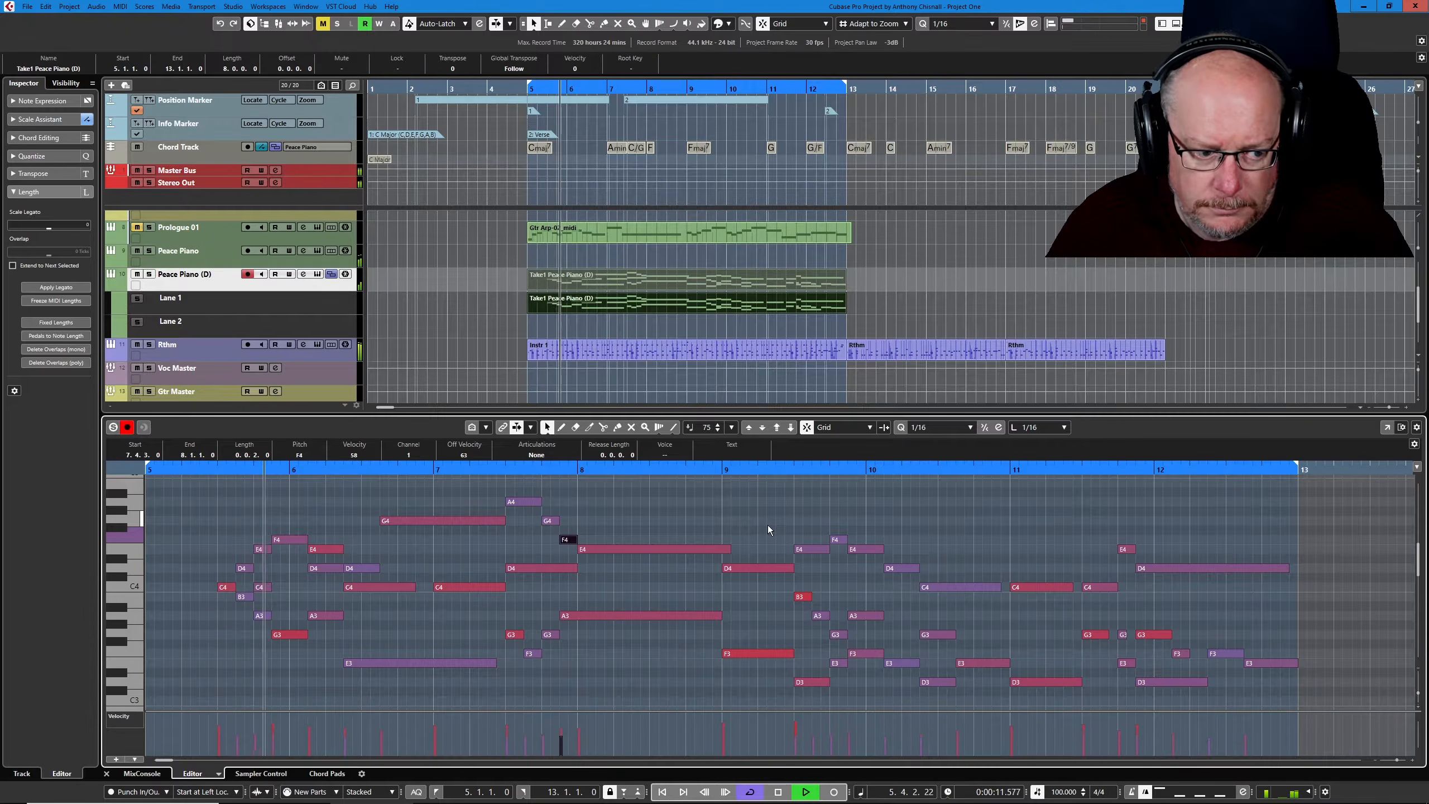
key("5")
left_click(363, 567)
left_click(325, 567)
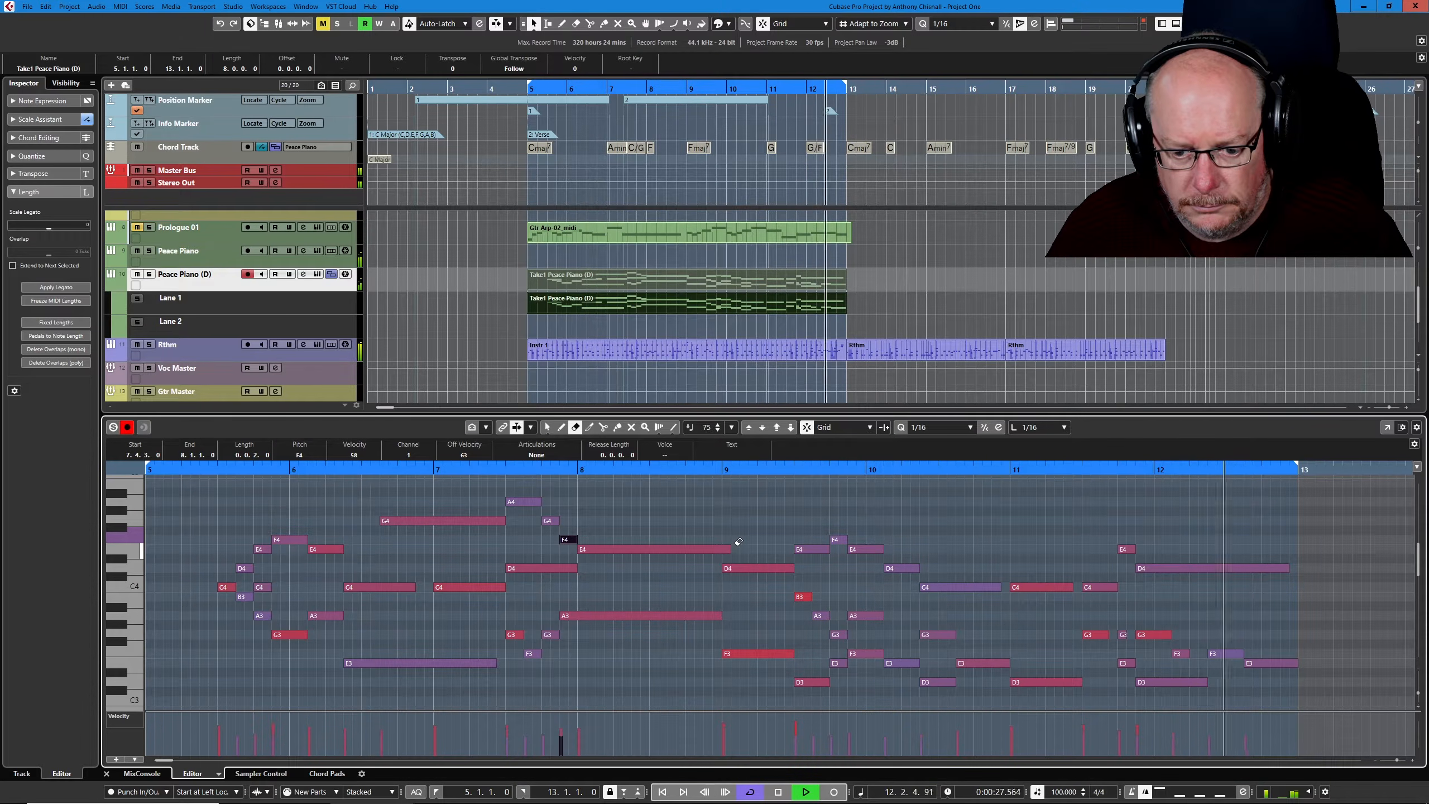
key("space")
key("1")
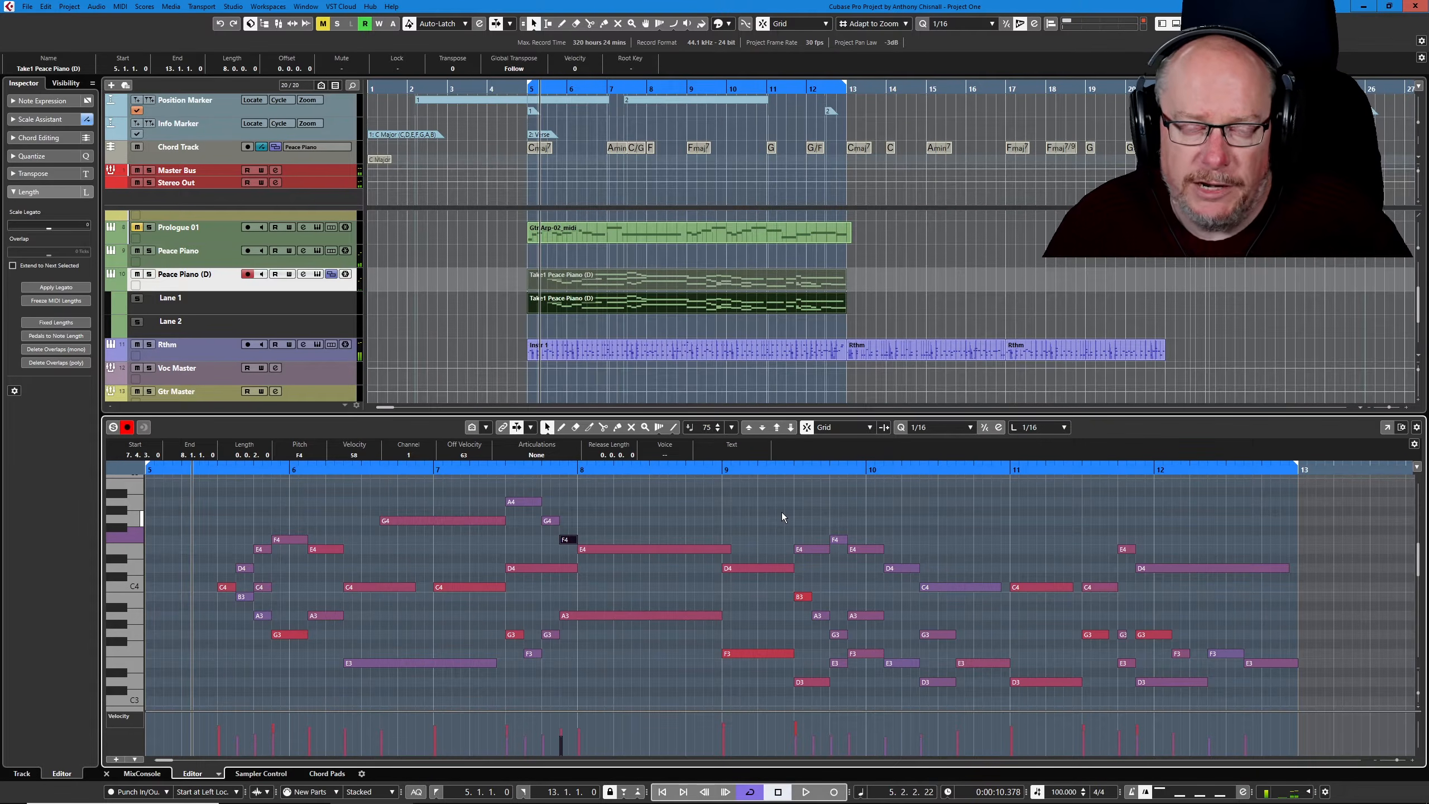
left_click(715, 523)
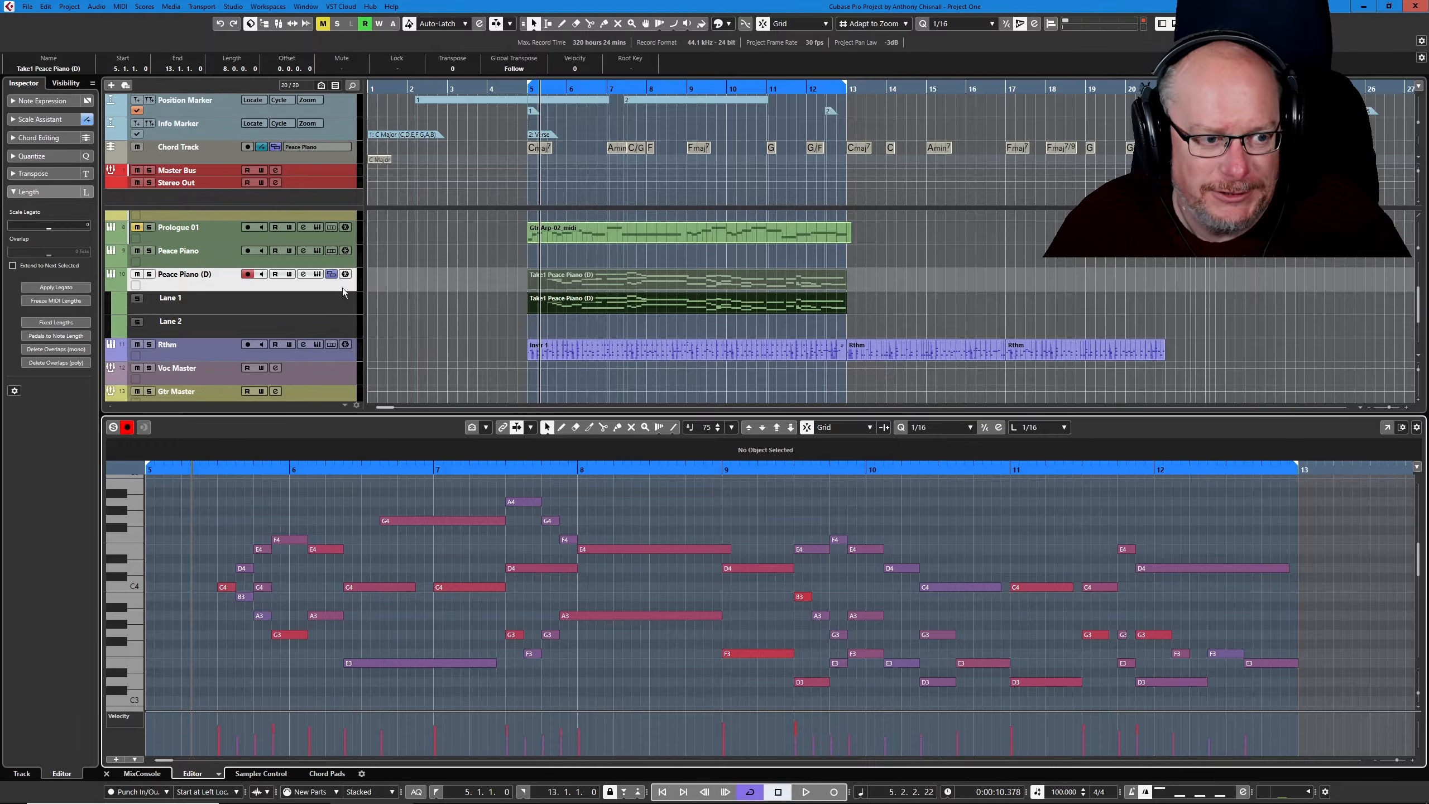
Hide the lanes of Peace Piano (D) and load the Extract Lowest Note From Chord preset in the Logical Editor
left_click(332, 274)
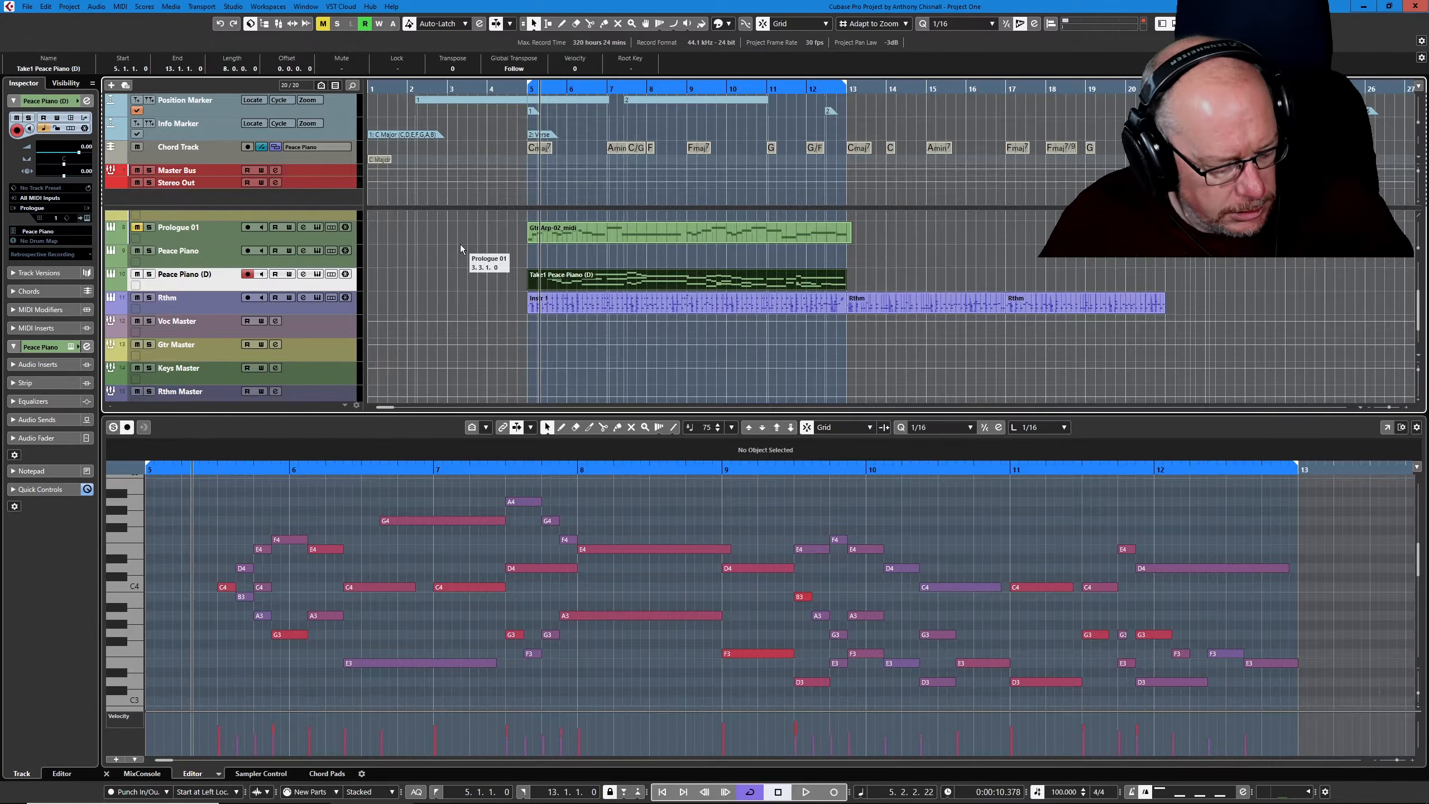
key("ctrl+l")
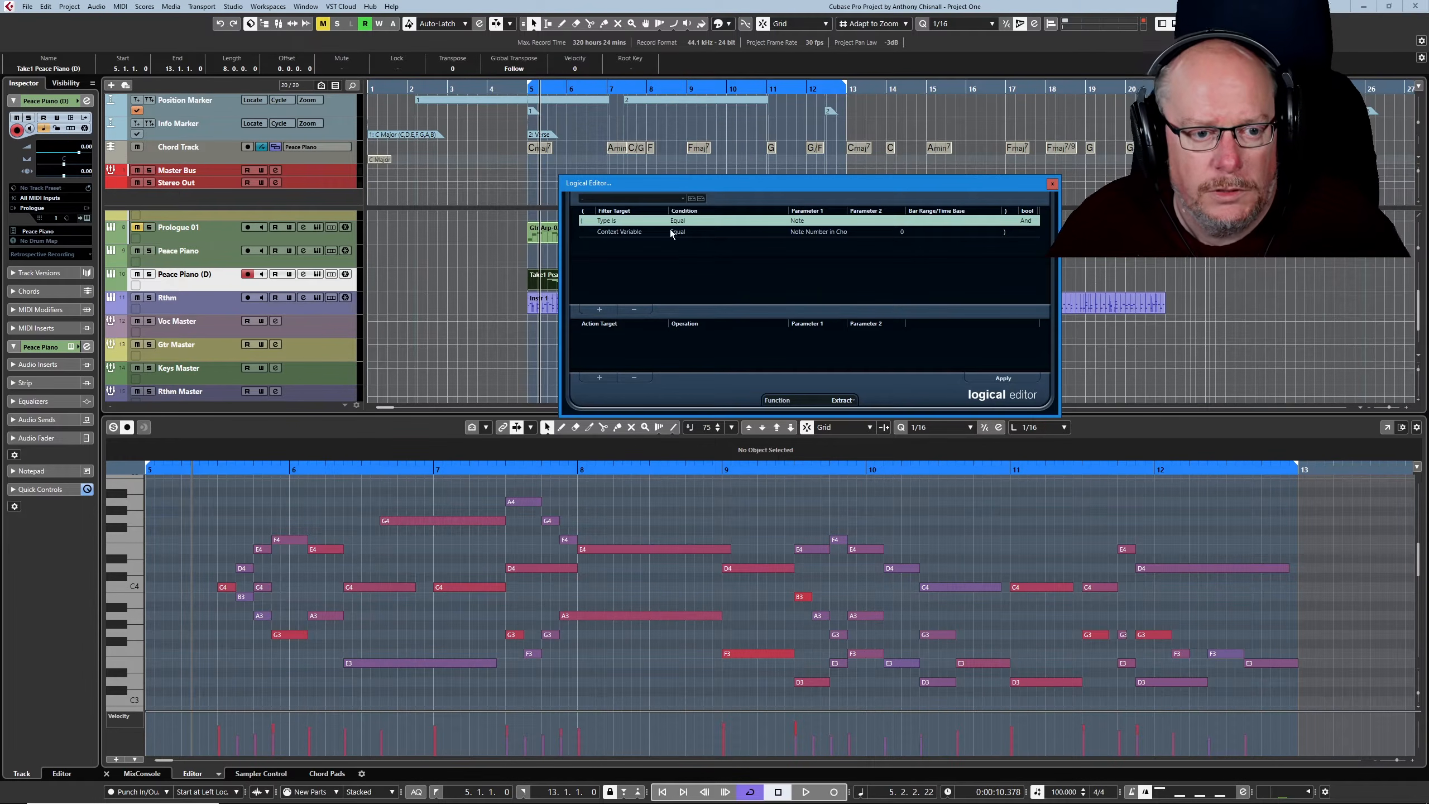
left_click_drag(664, 178, 547, 272)
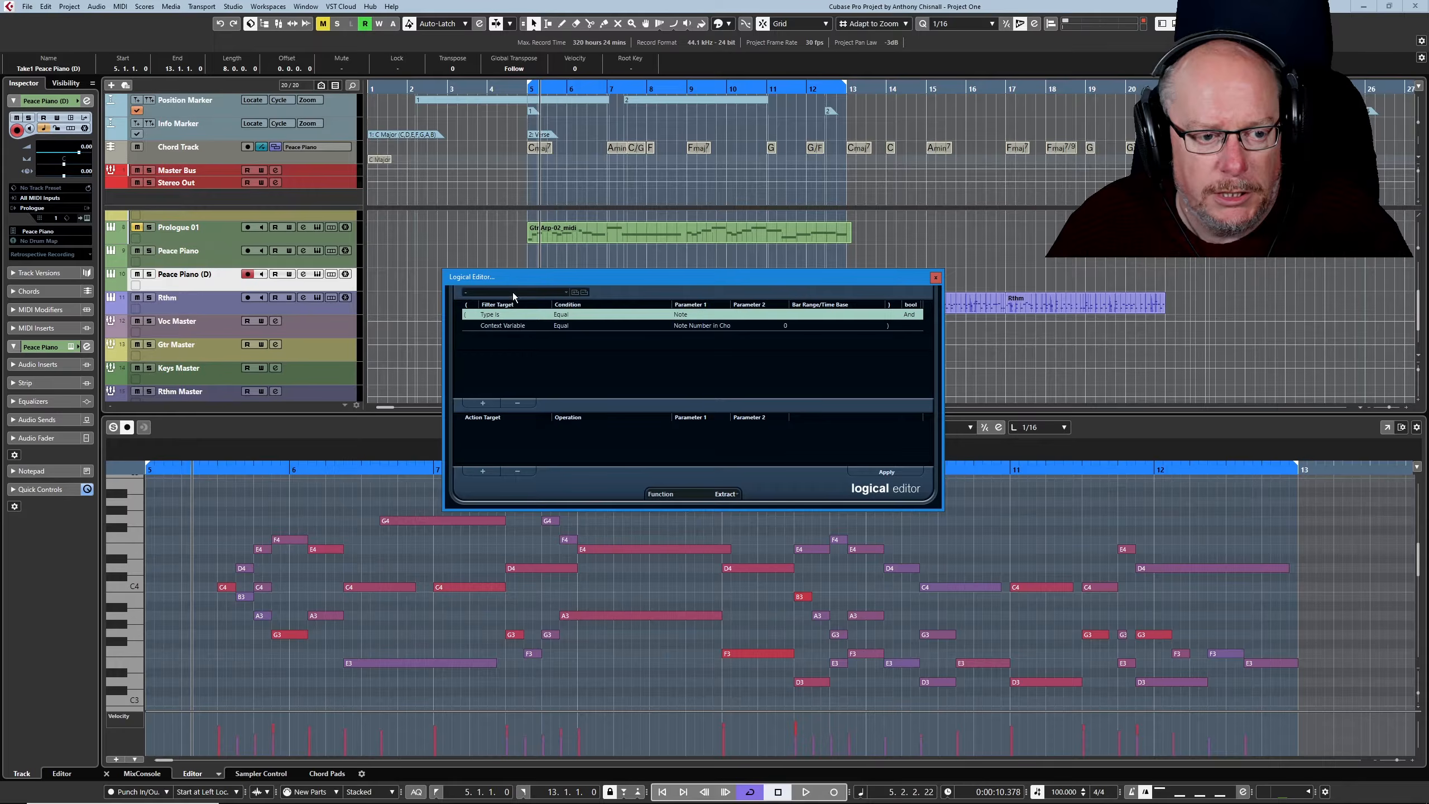
left_click(513, 293)
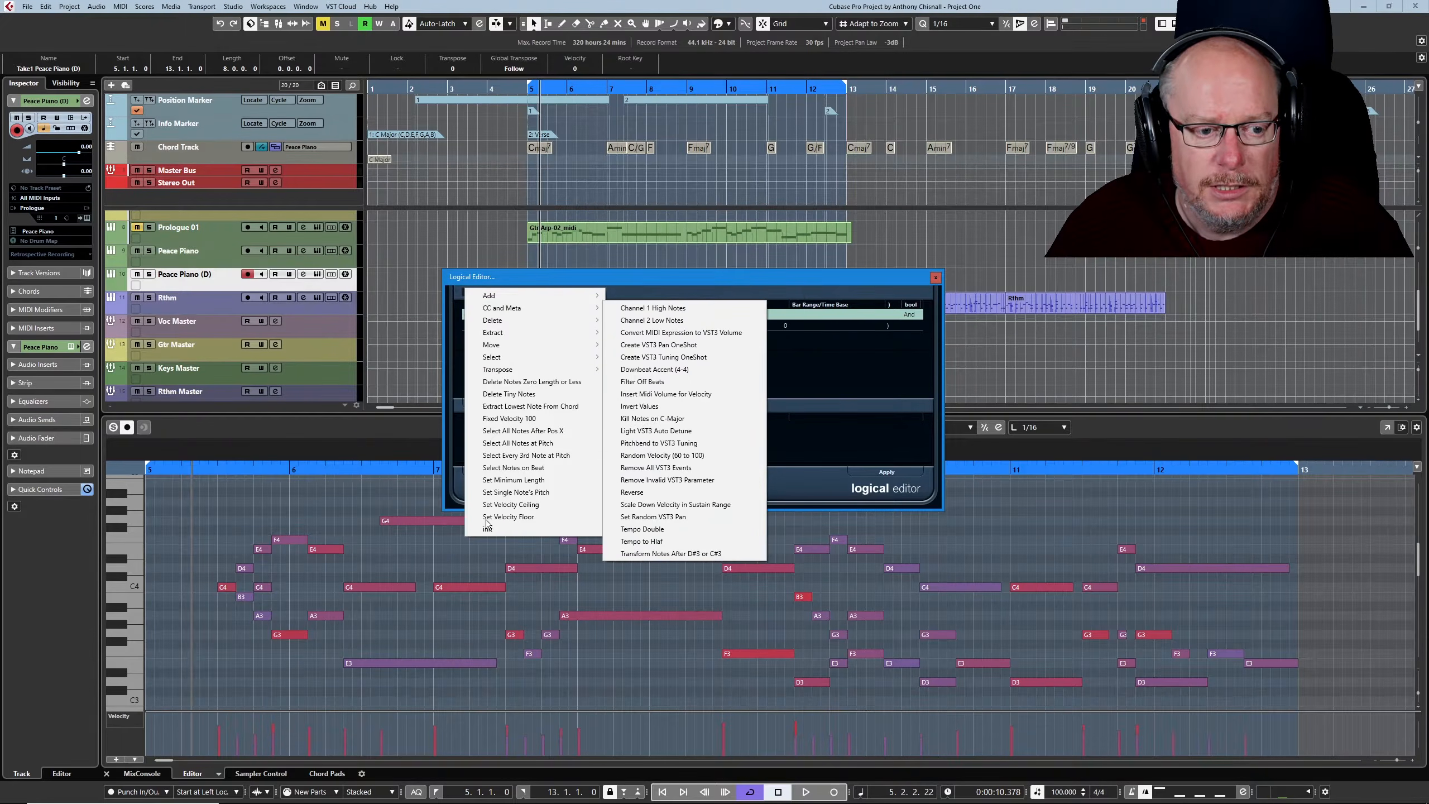
left_click(541, 406)
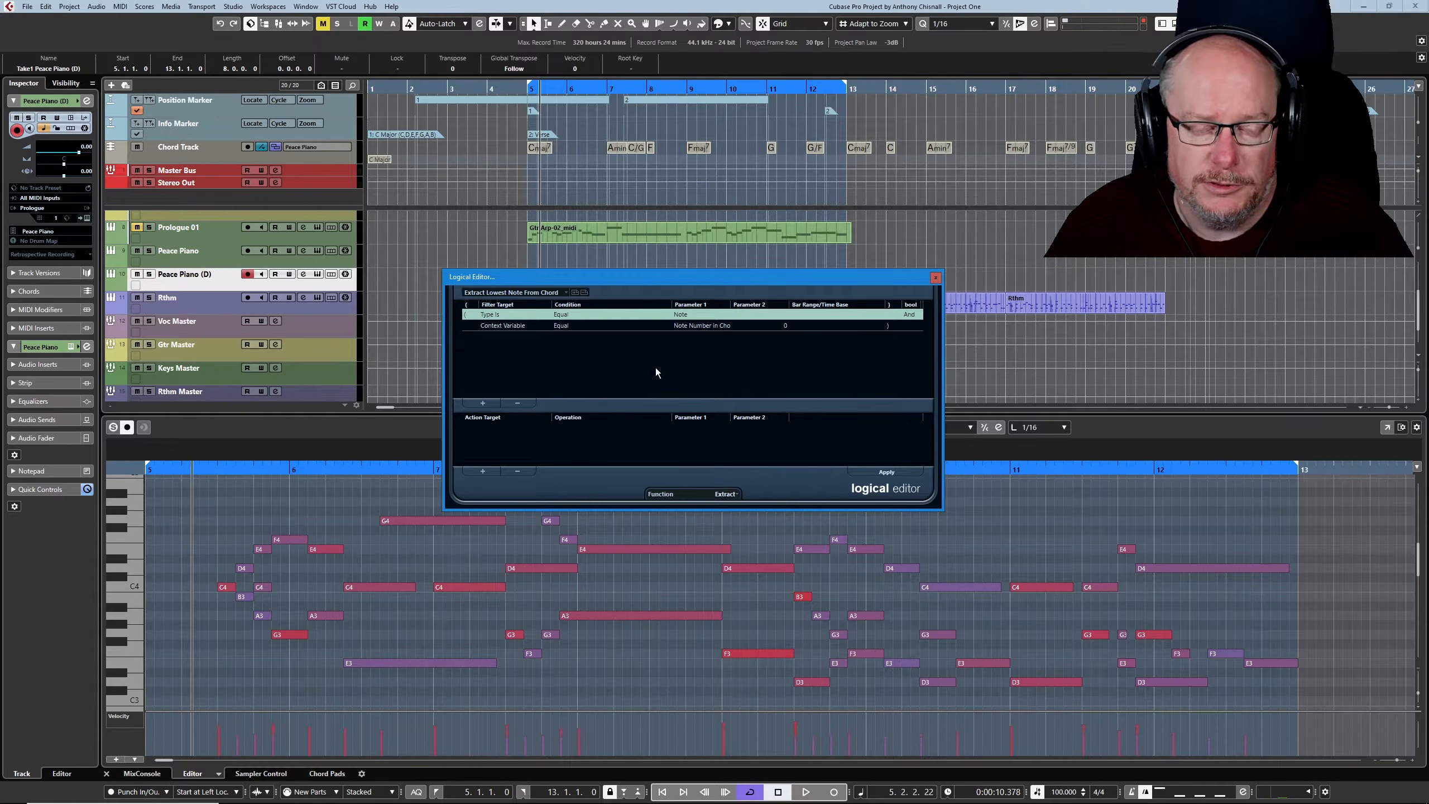
left_click_drag(670, 279, 634, 298)
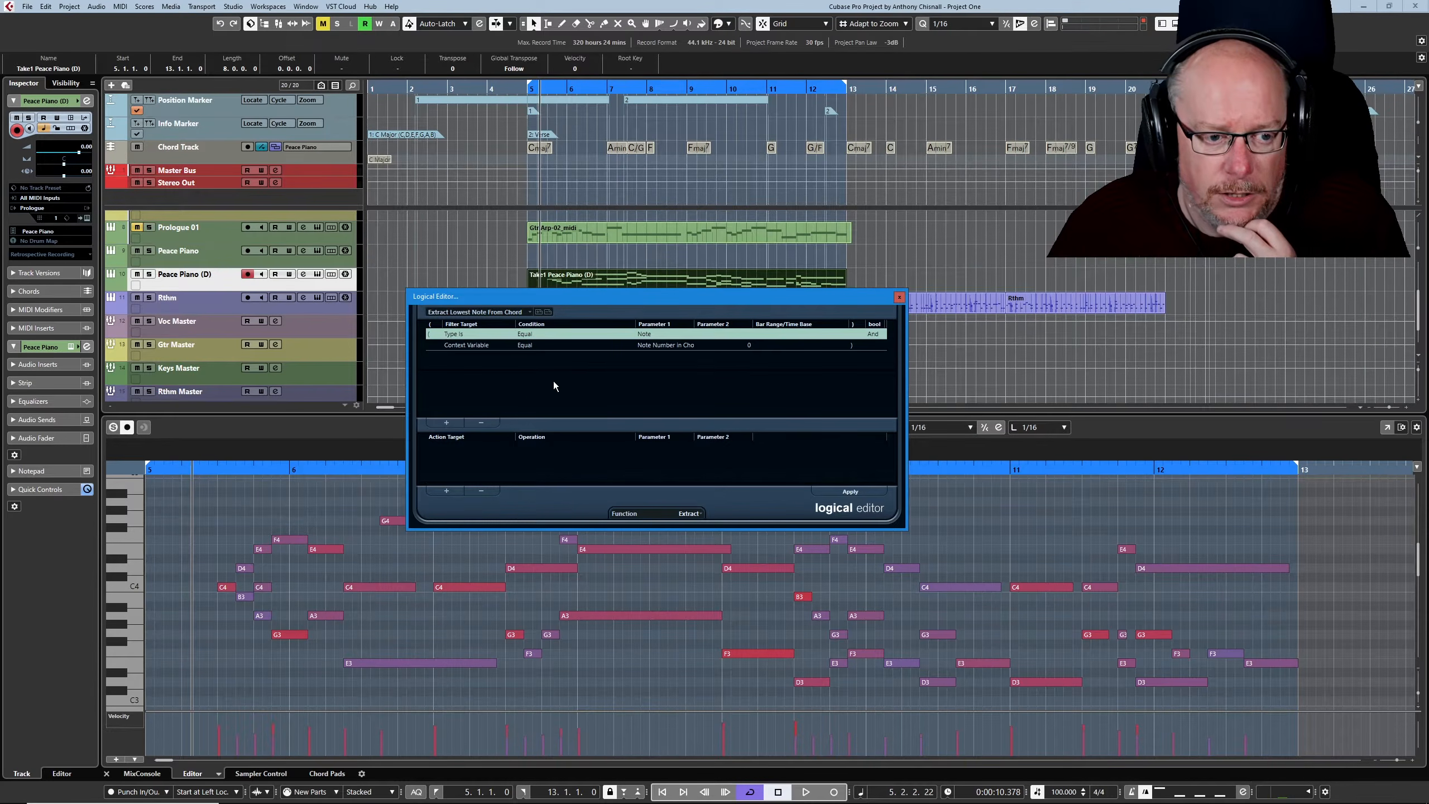
Set the context variable to Note Number in Chord (lowest = 0) and apply the extraction to the bounced piano part
left_click(661, 346)
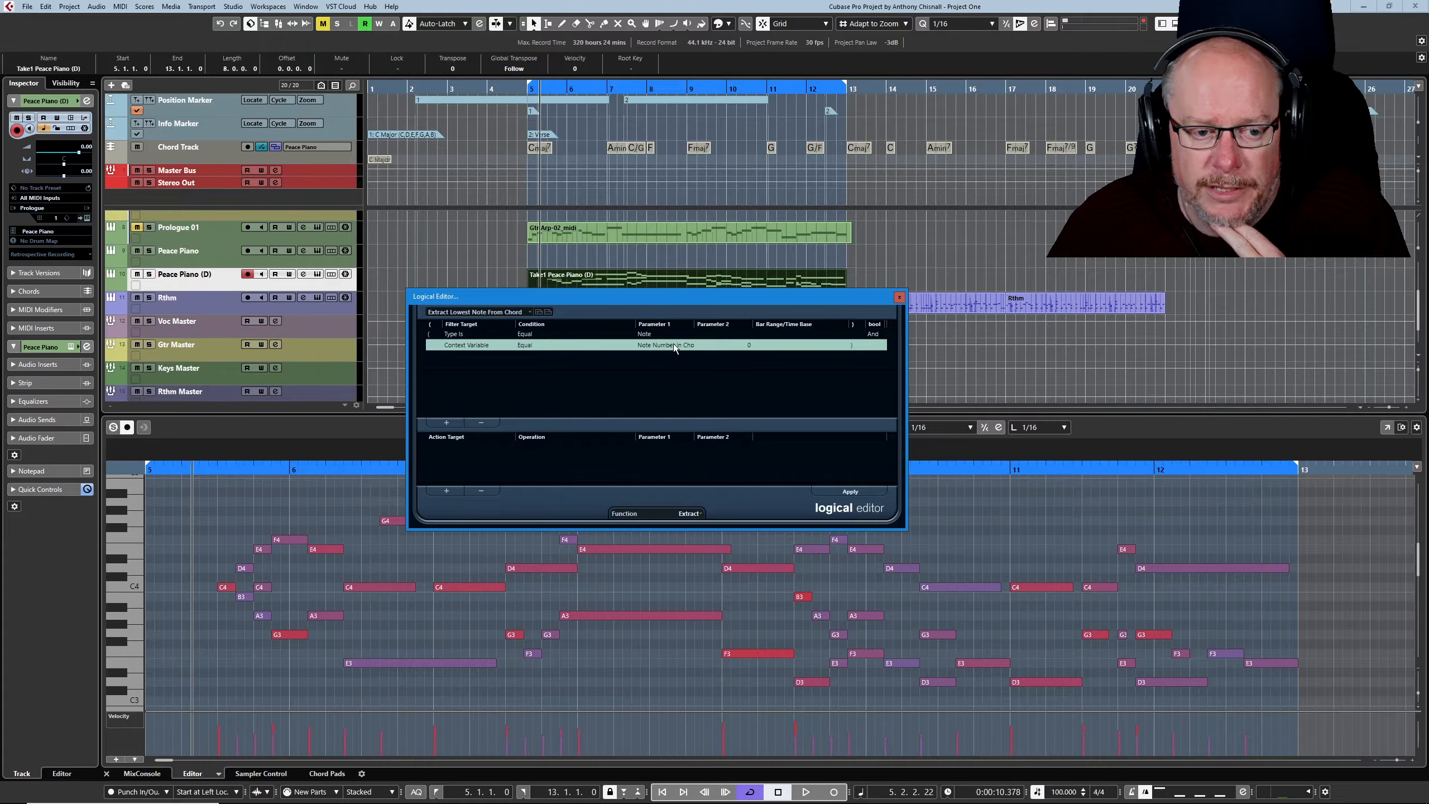
left_click(674, 344)
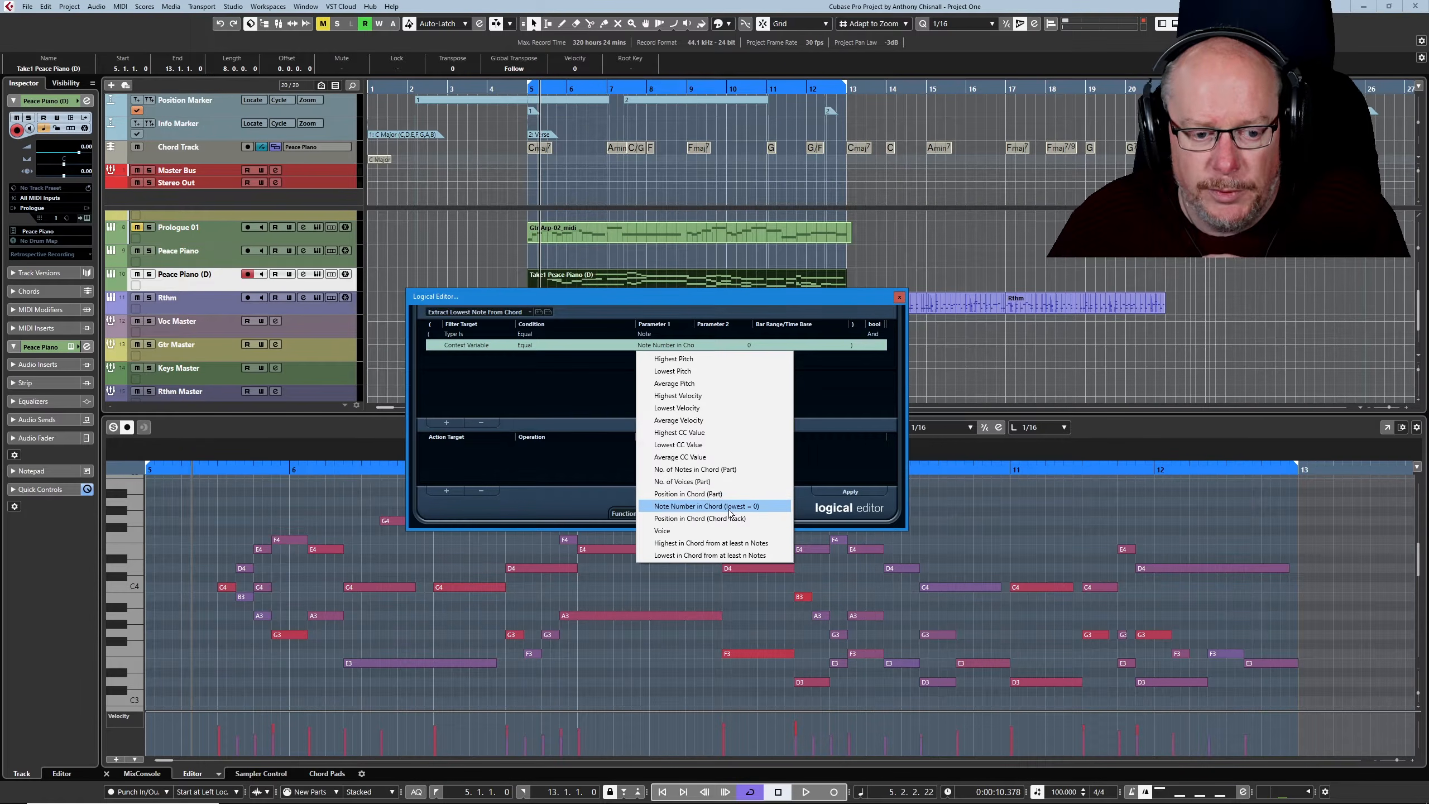
left_click(749, 506)
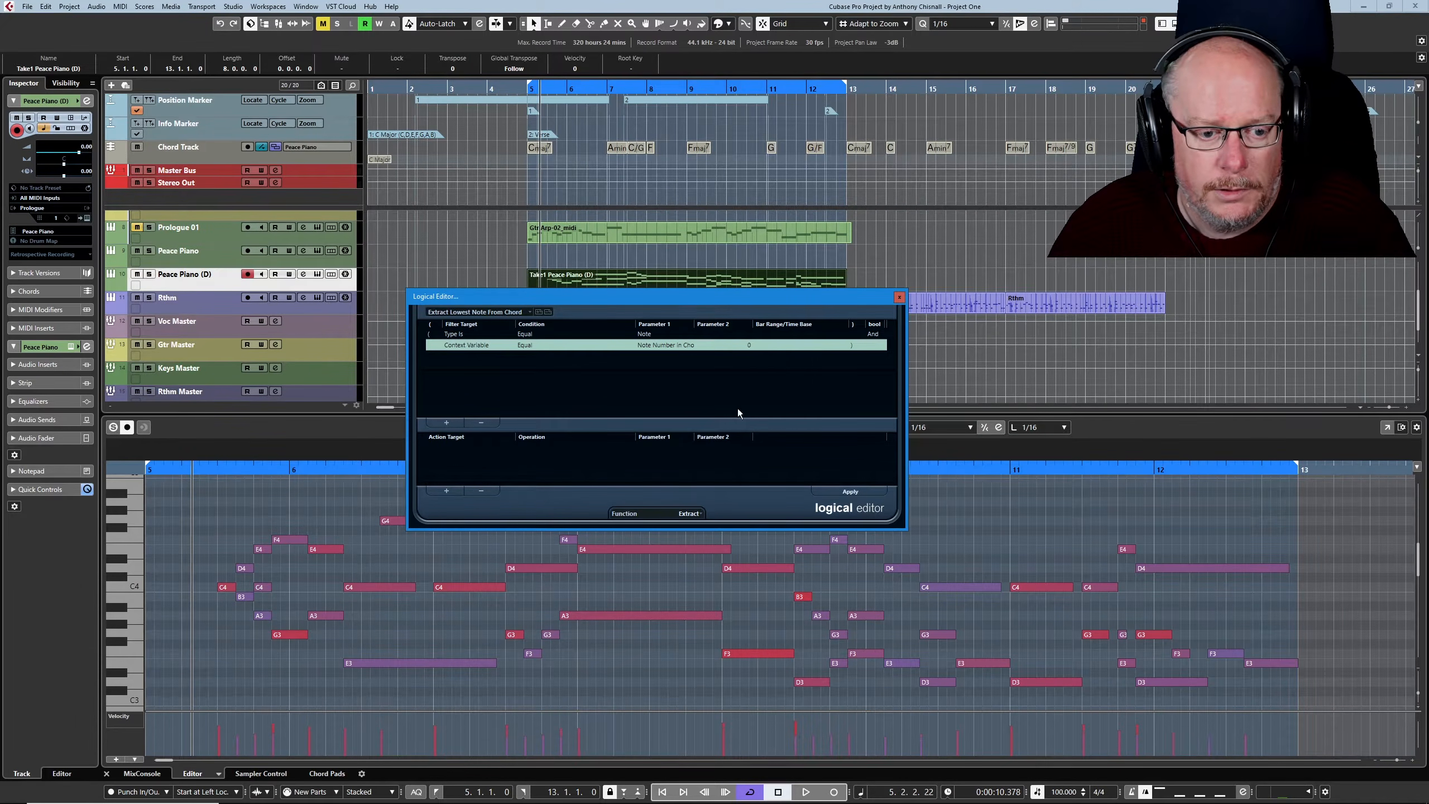
left_click(678, 581)
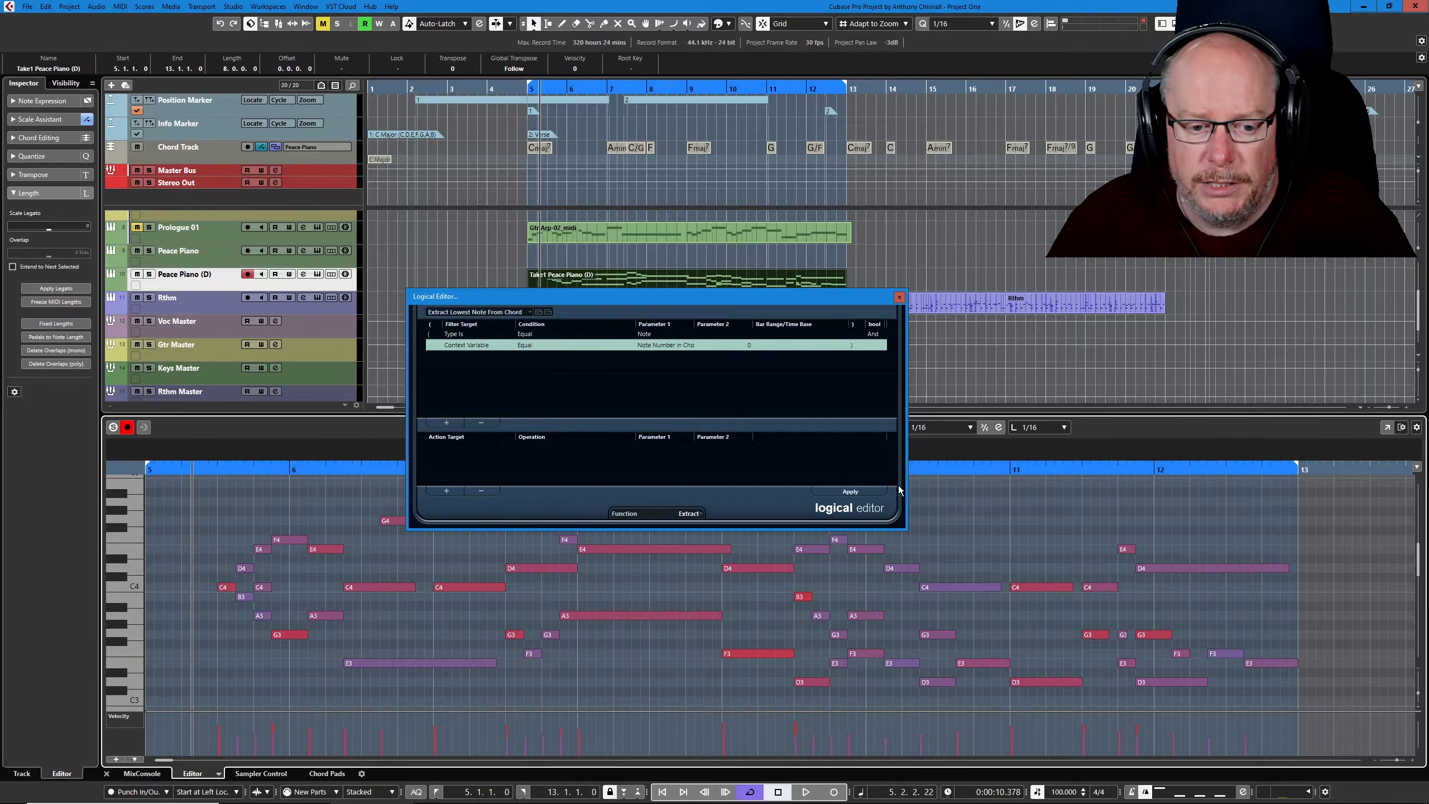
left_click(854, 492)
left_click(854, 491)
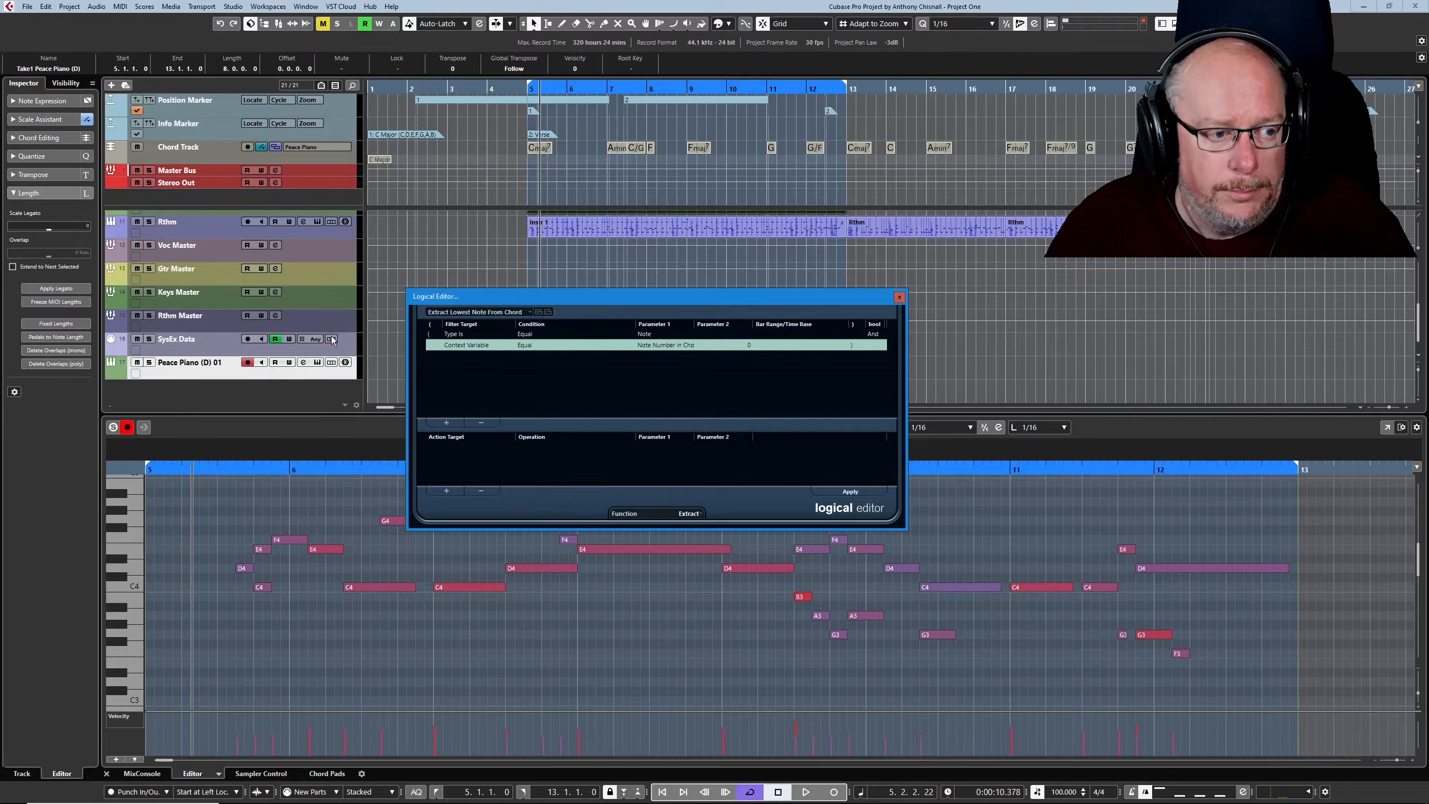
Make room to see the tracks and apply the same lowest-note extraction again to the remaining Peace Piano (D) notes
left_click_drag(288, 414, 236, 503)
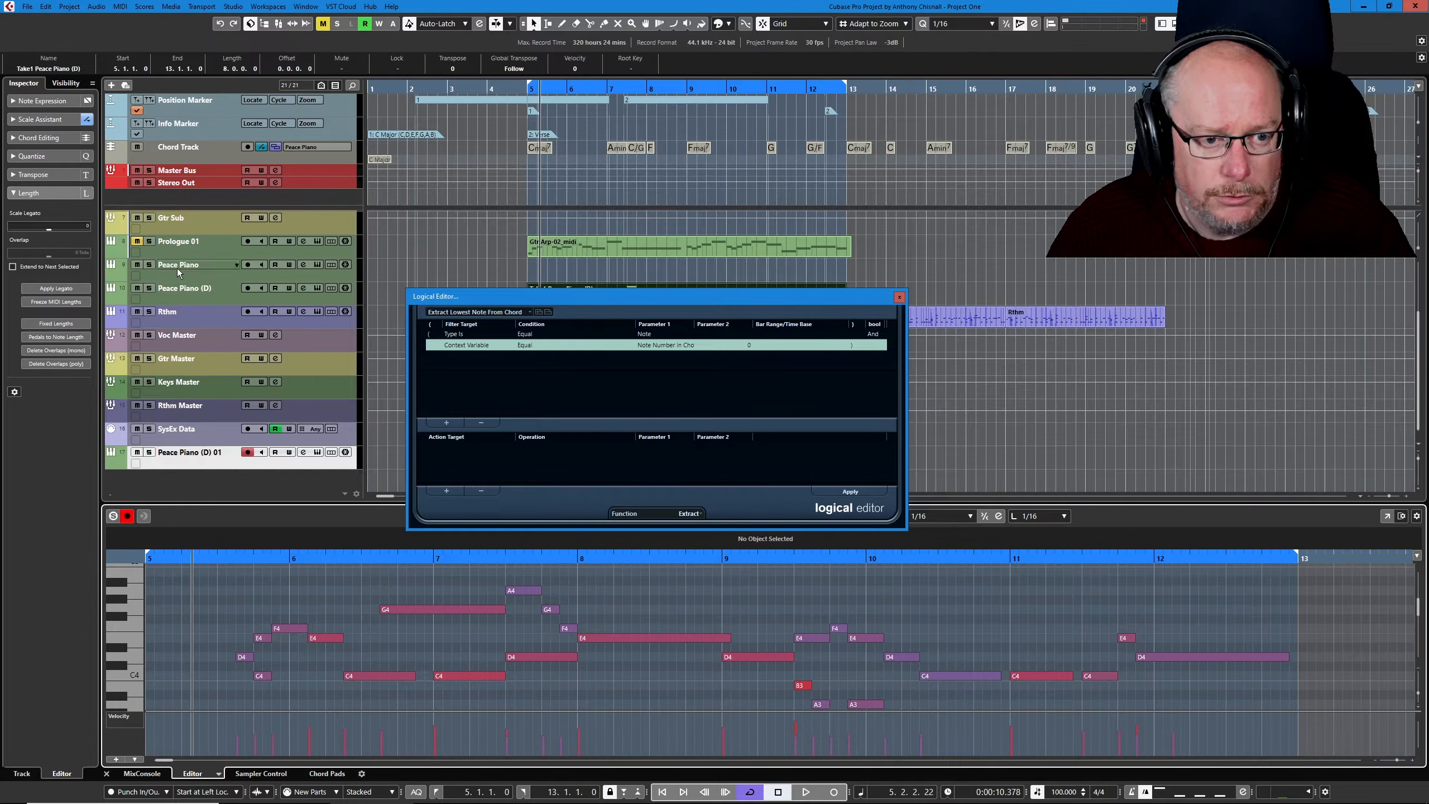
left_click_drag(484, 297, 867, 385)
left_click(666, 297)
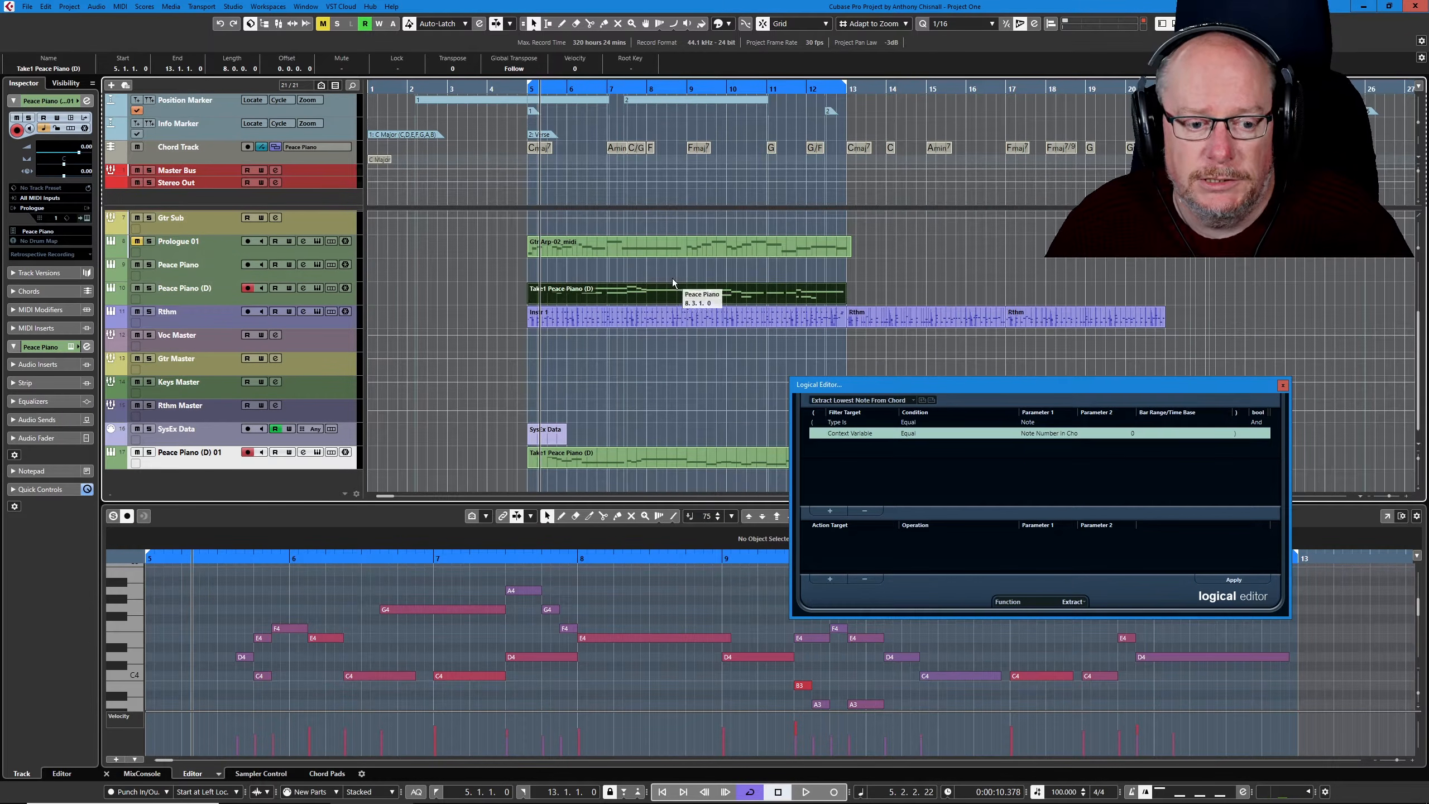
left_click(1235, 581)
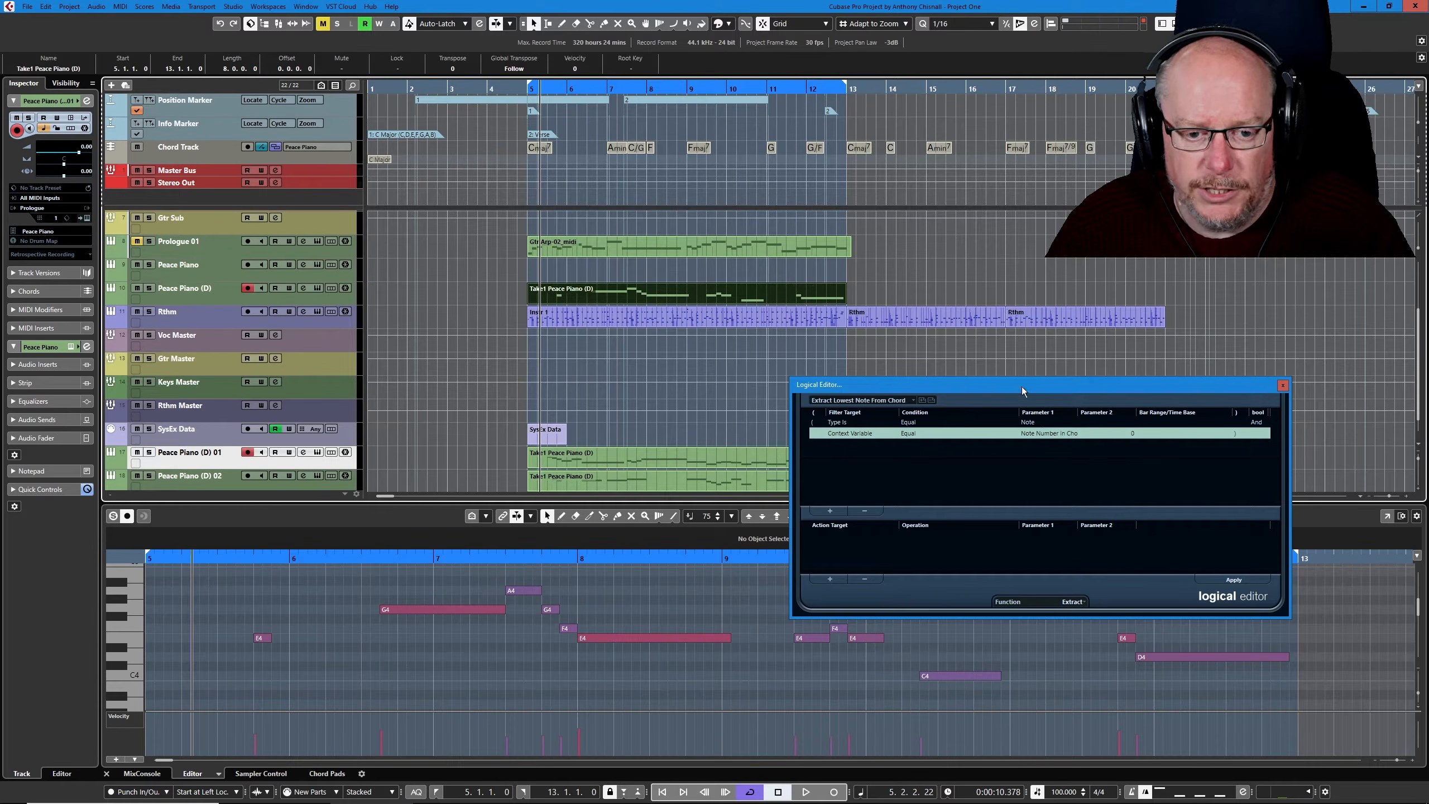
Examine the notes left in the Peace Piano (D) part in a larger Key Editor and close the Logical Editor
left_click_drag(1022, 386, 984, 196)
left_click_drag(719, 501, 719, 431)
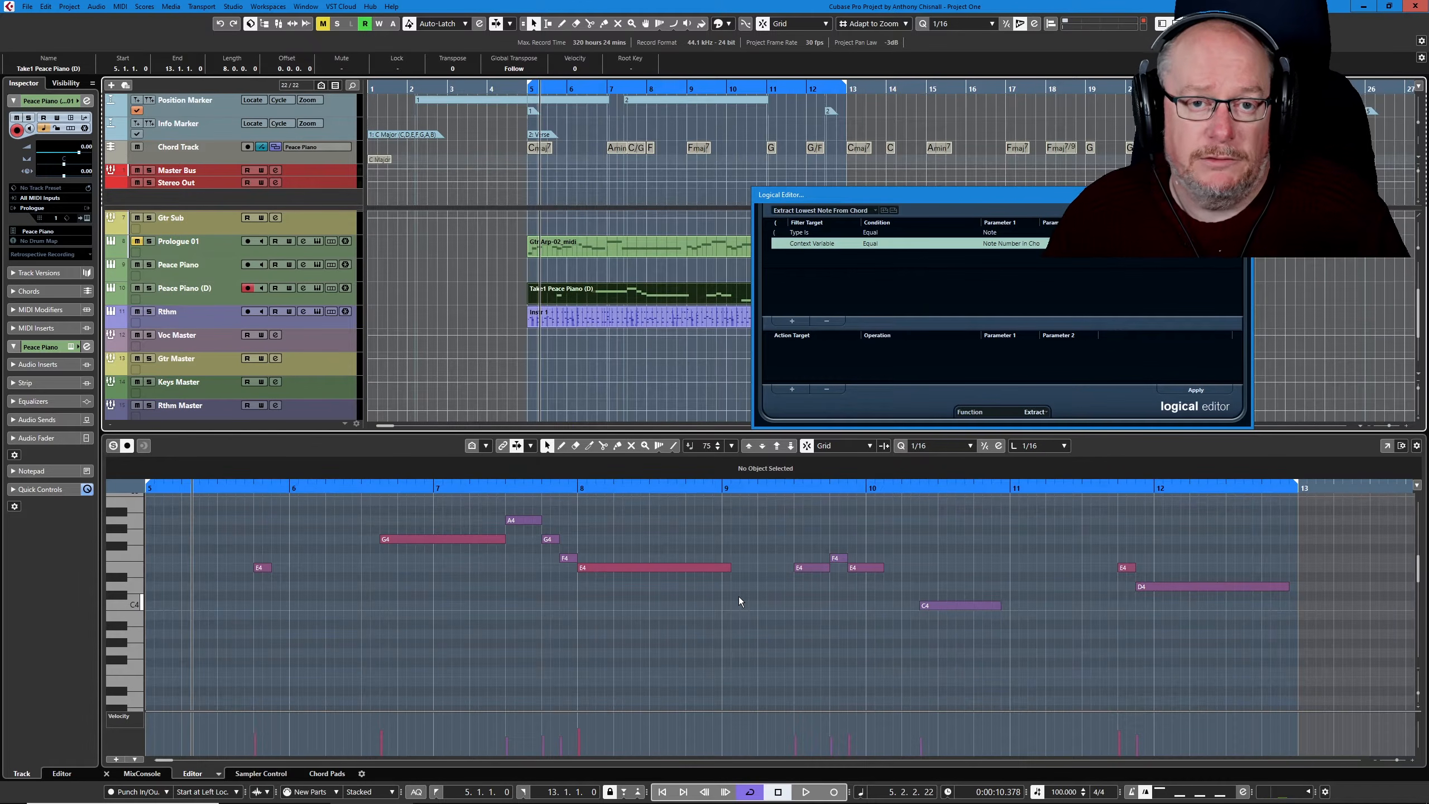
scroll(787, 591, "down", 2)
scroll(833, 624, "up", 4)
scroll(816, 627, "down", 2)
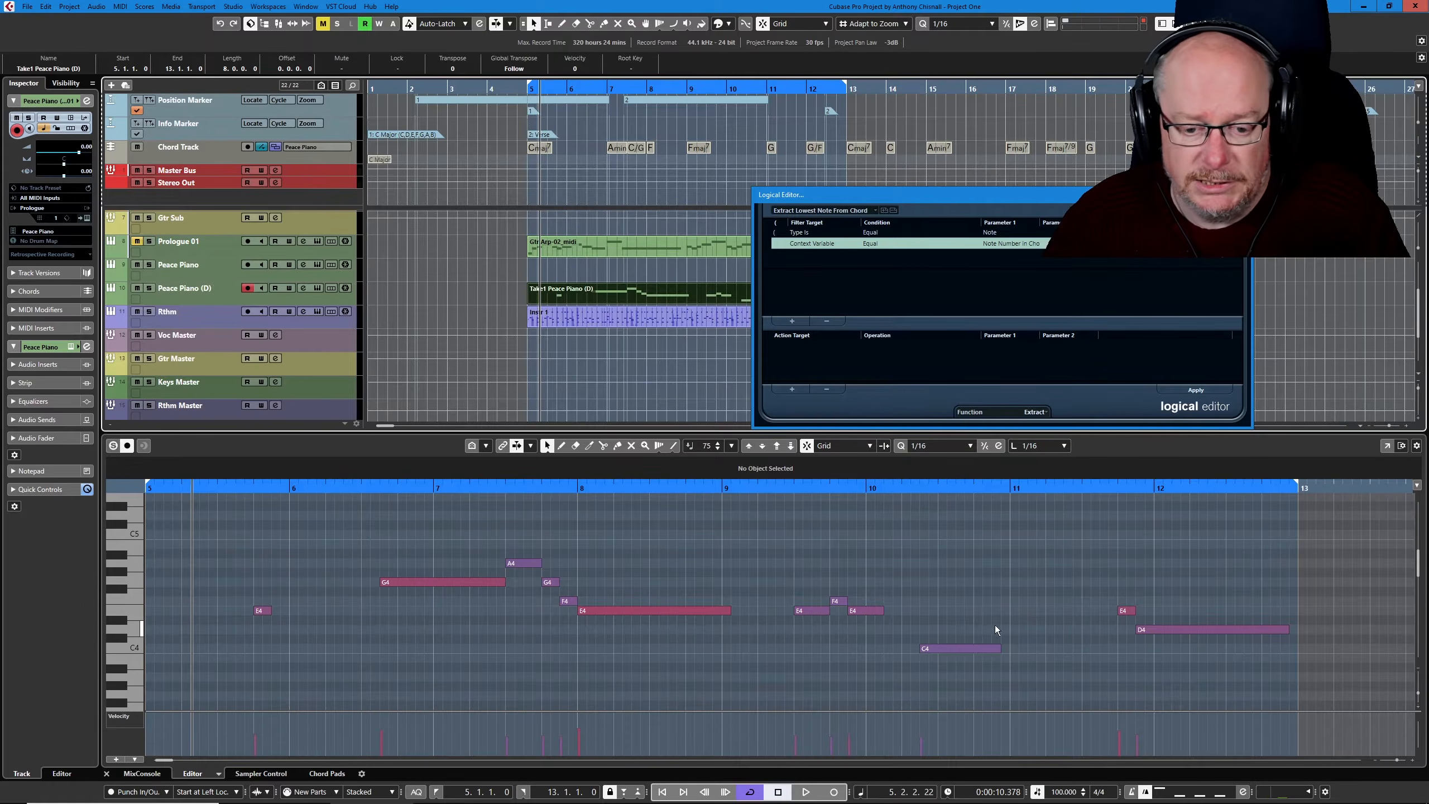
left_click(1242, 195)
Move the two extracted piano tracks directly beneath Peace Piano (D) and display the second extracted part's notes
scroll(282, 333, "down", 3)
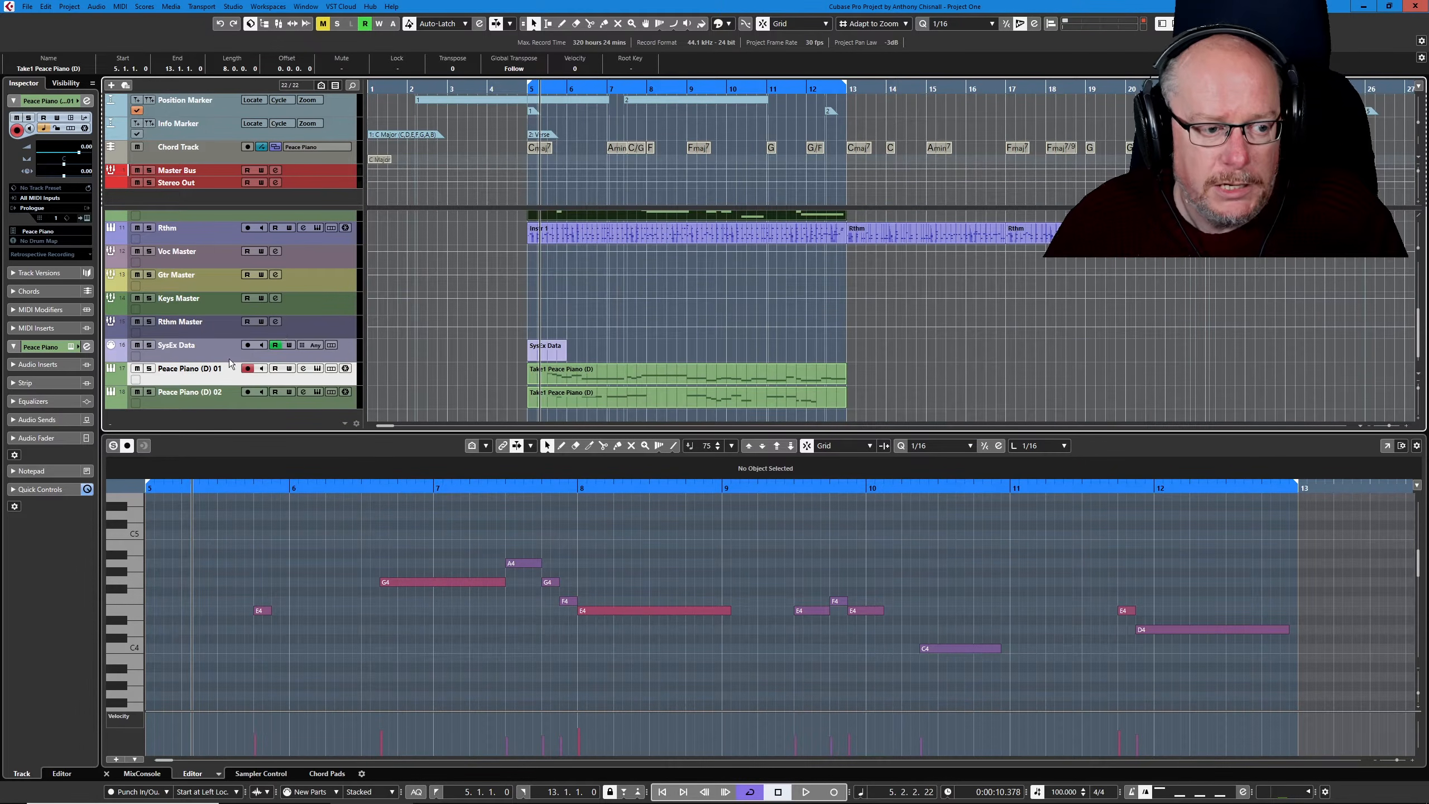
left_click_drag(505, 432, 505, 535)
left_click_drag(232, 498, 229, 322)
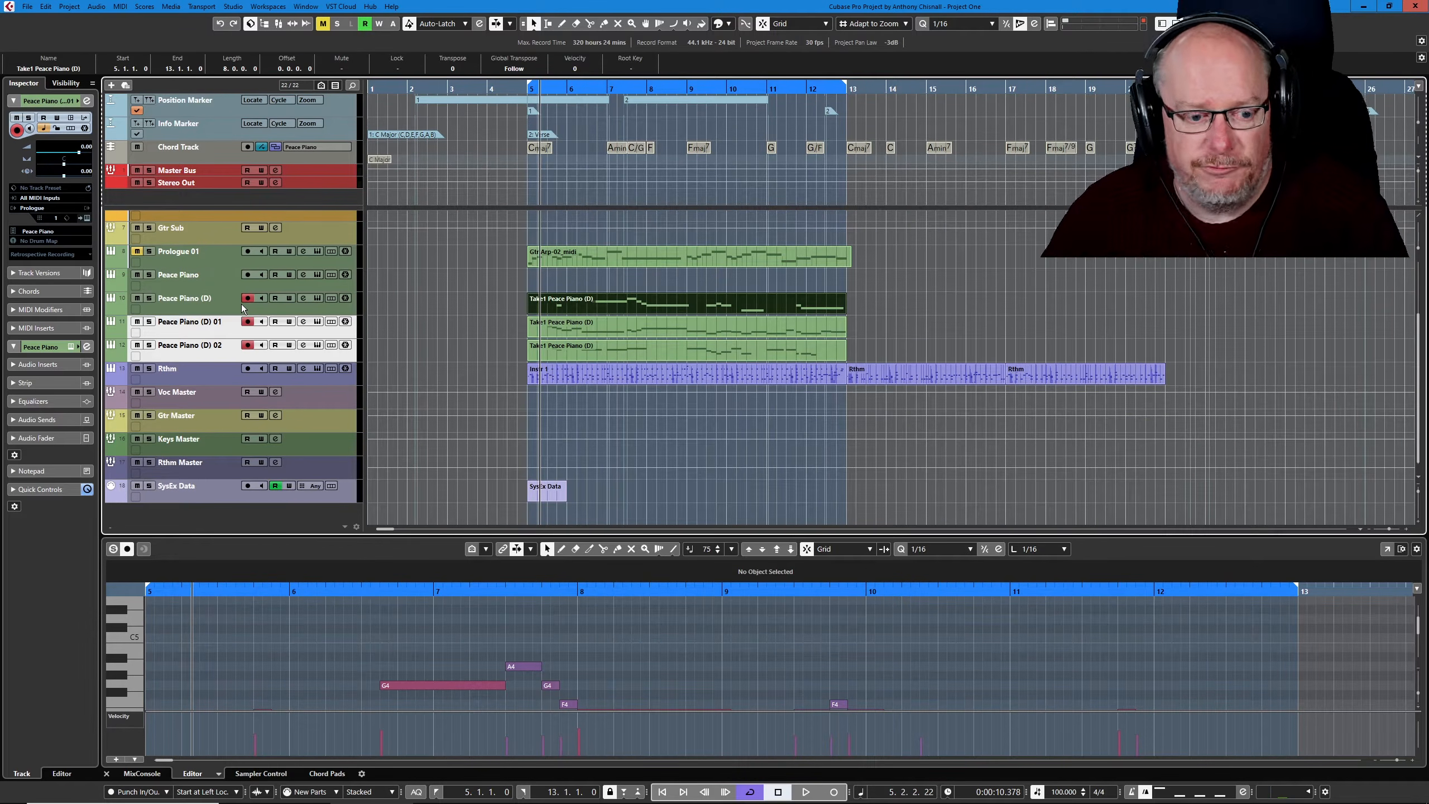
left_click(713, 346)
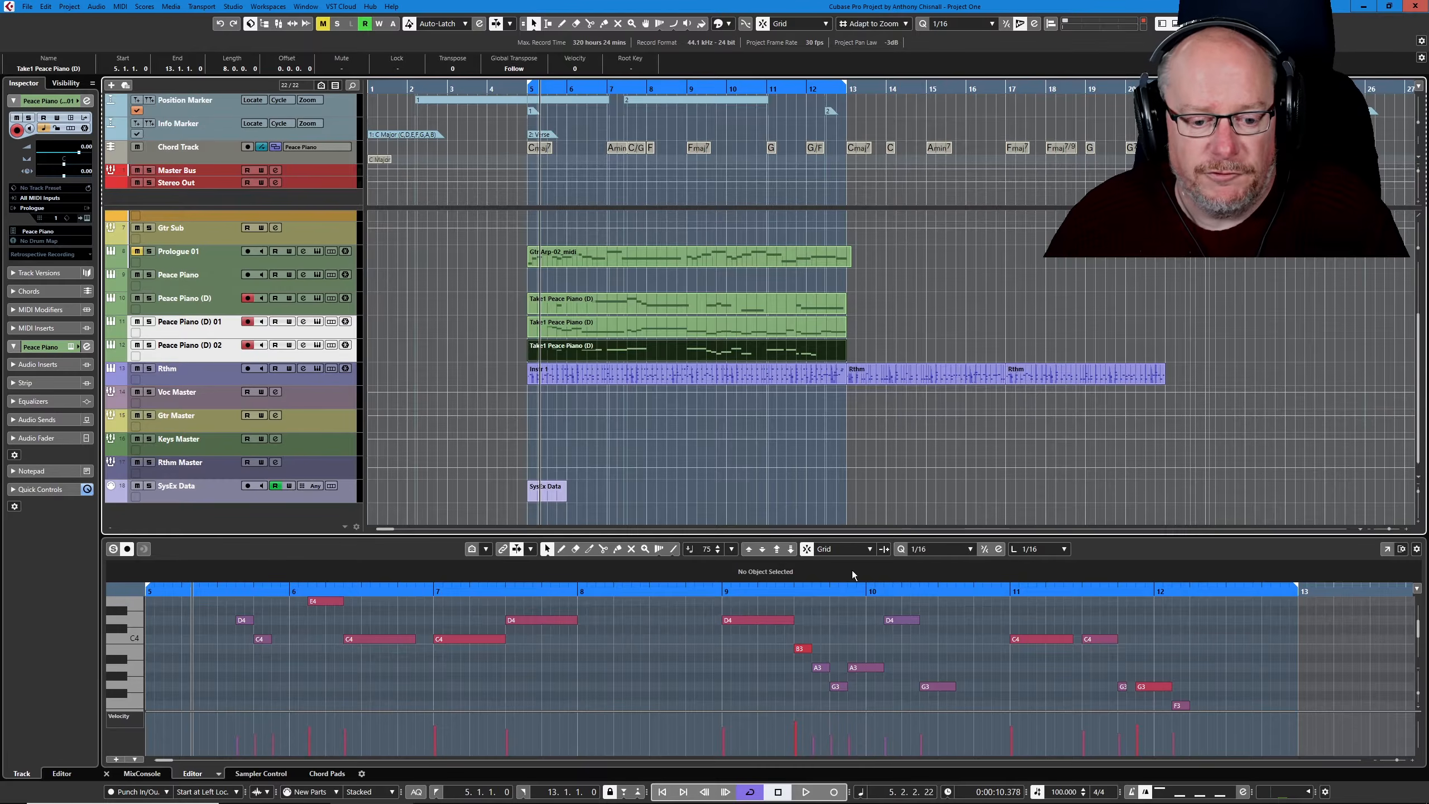
Enlarge the Key Editor and play back the Peace Piano (D) 02 part over the looped bars
left_click_drag(868, 536, 865, 429)
scroll(873, 603, "up", 2)
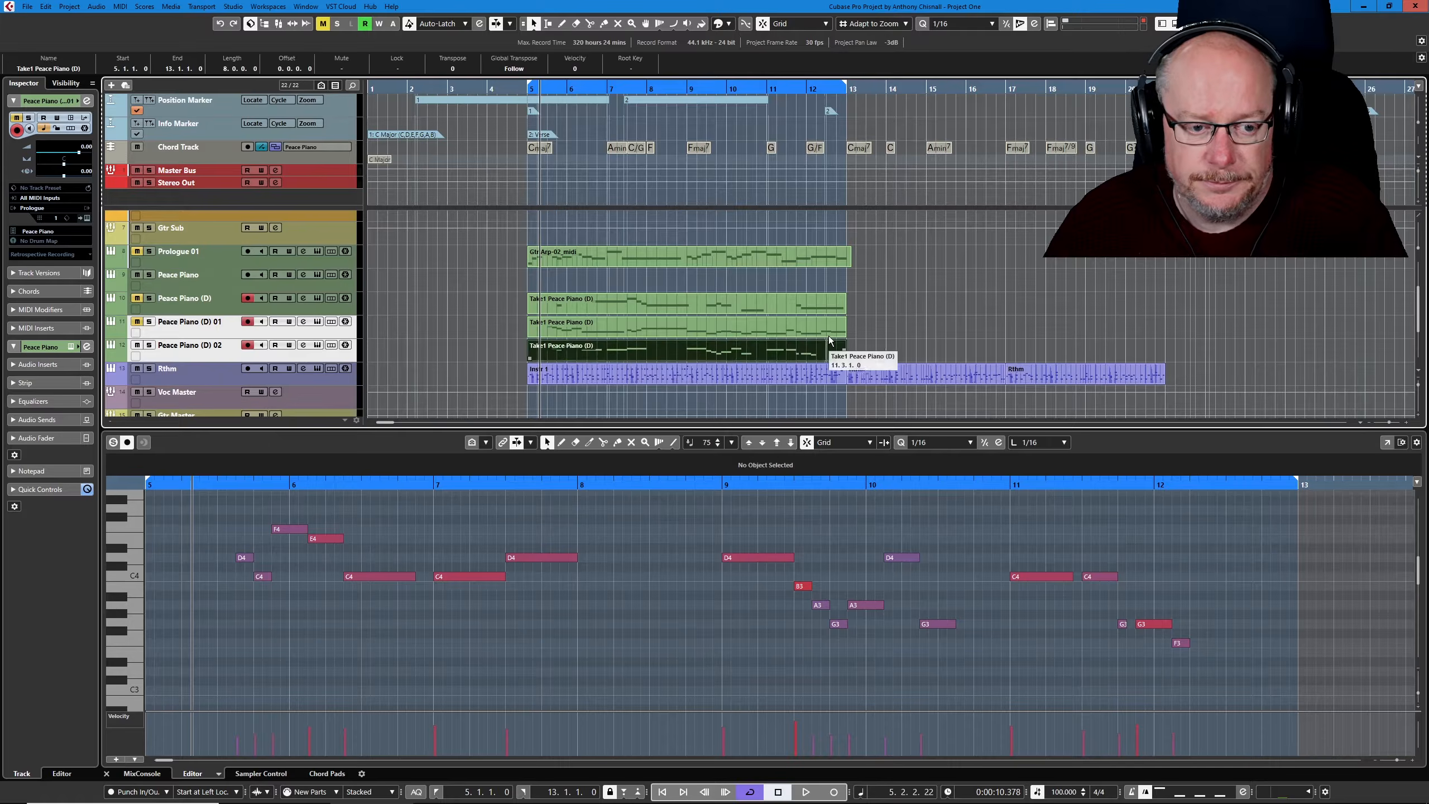
key("space")
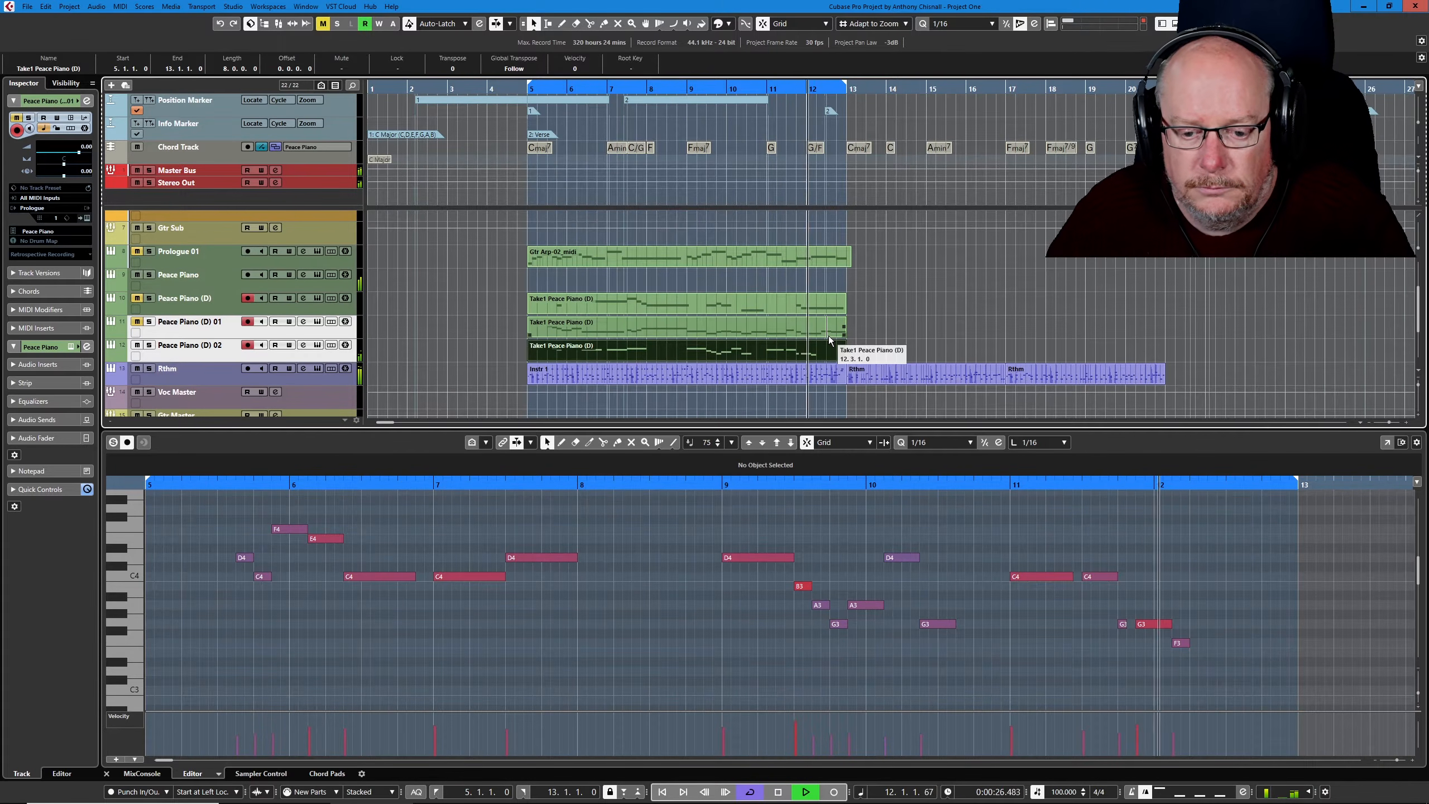
key("space")
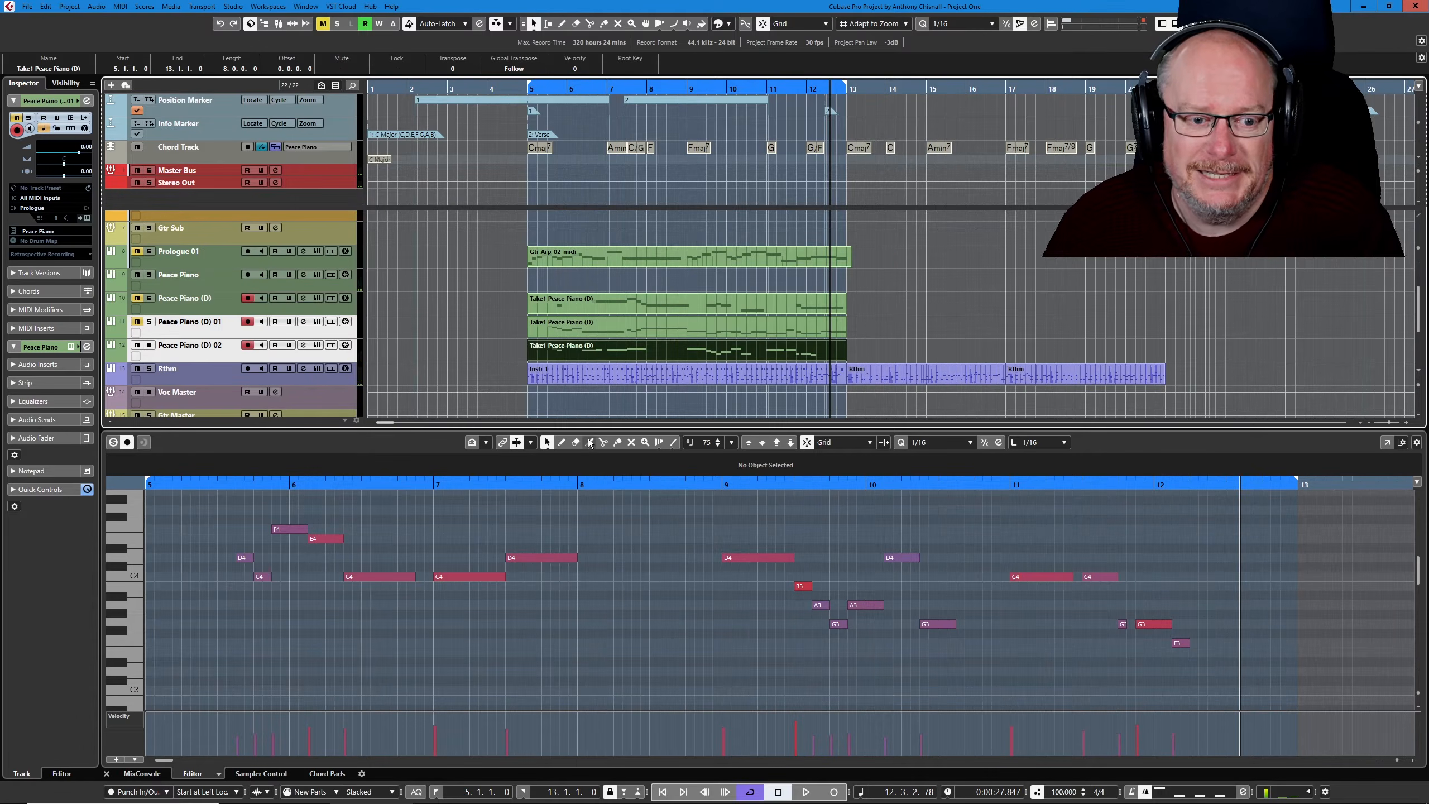
Unmute Peace Piano (D) 01, mute Peace Piano (D) 02, and play the first extracted part with its notes displayed
left_click(137, 322)
left_click(137, 345)
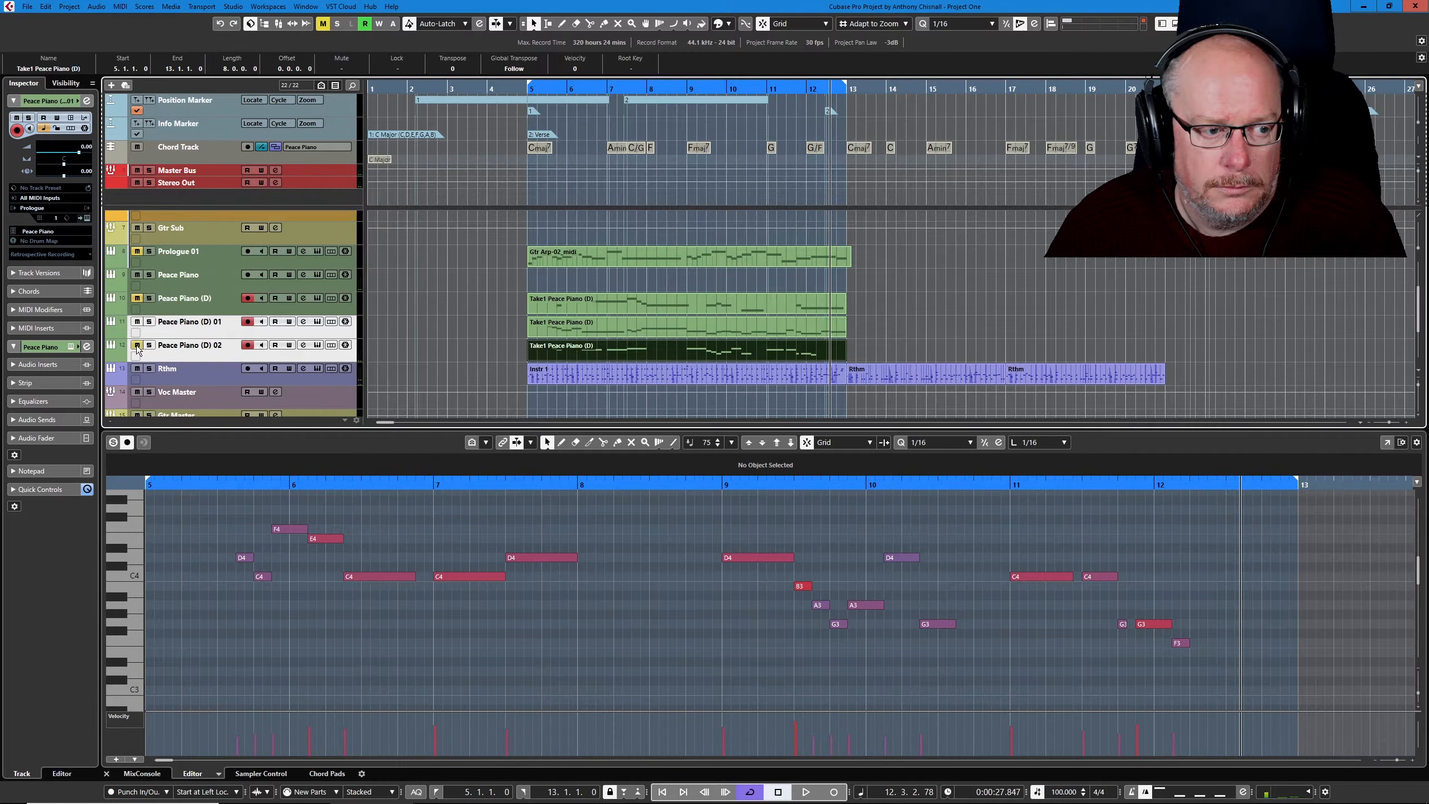
left_click(560, 328)
key("space")
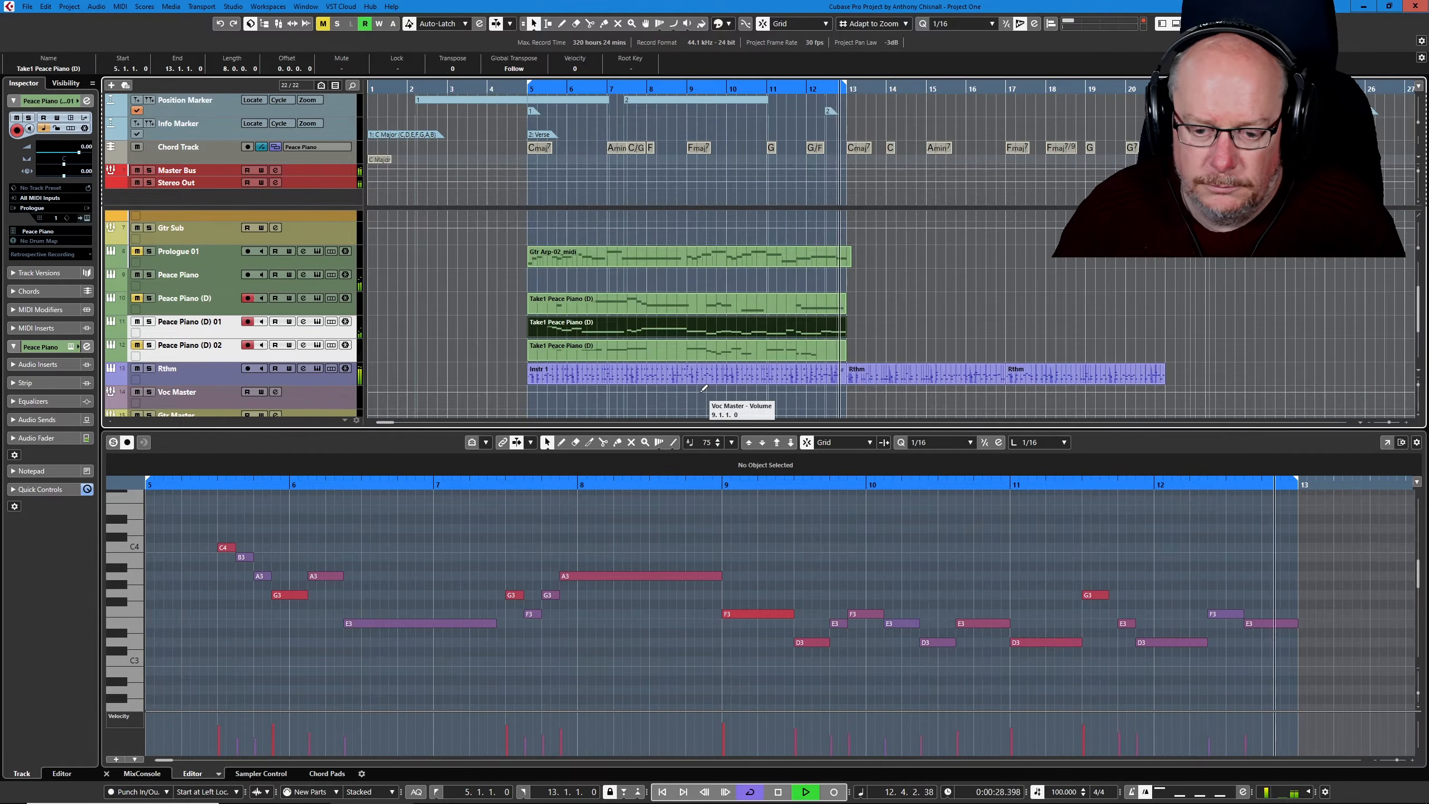
key("space")
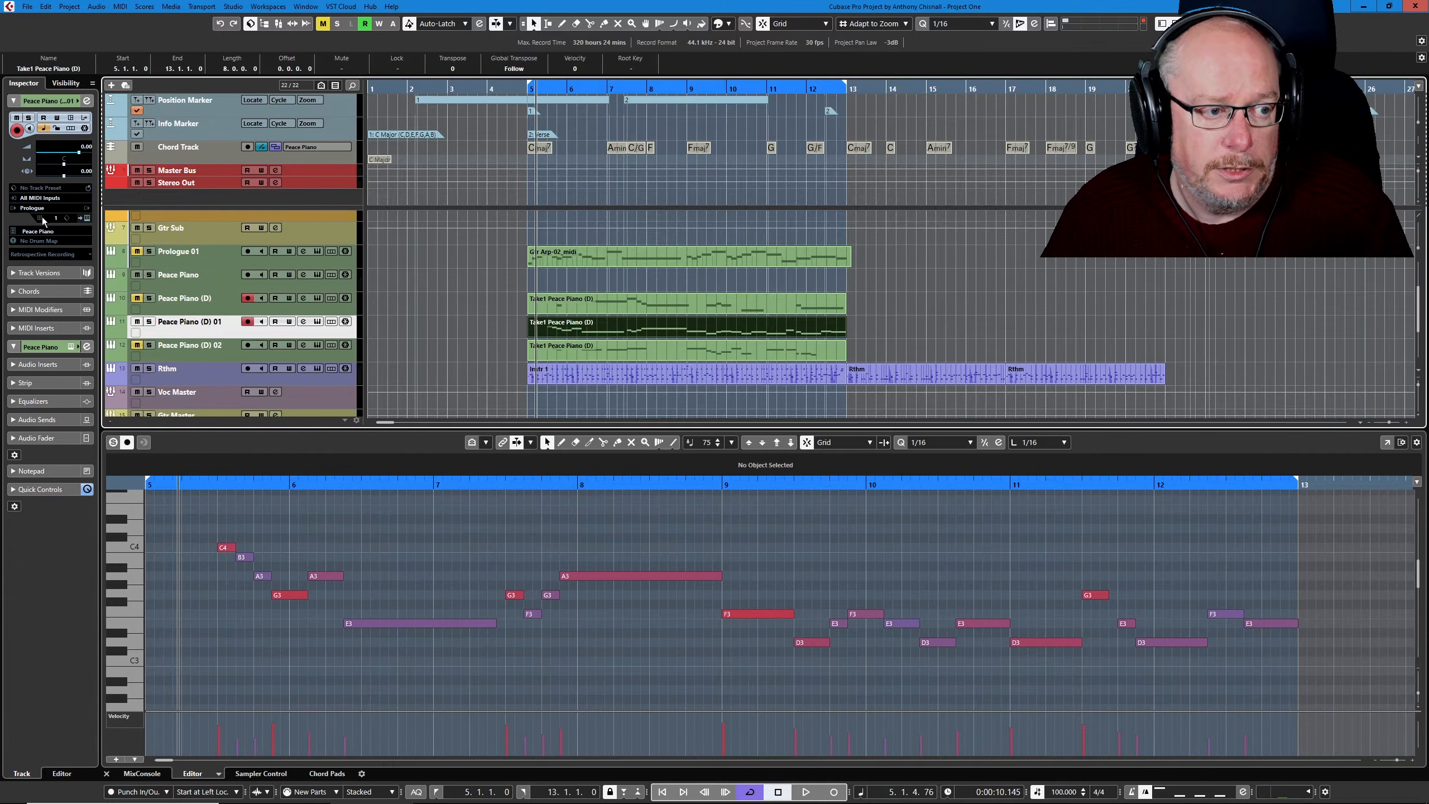
Load the Flutingarp preset from the Woodwinds category into the Peace Piano (D) 01 instrument and close the instrument window
left_click(317, 322)
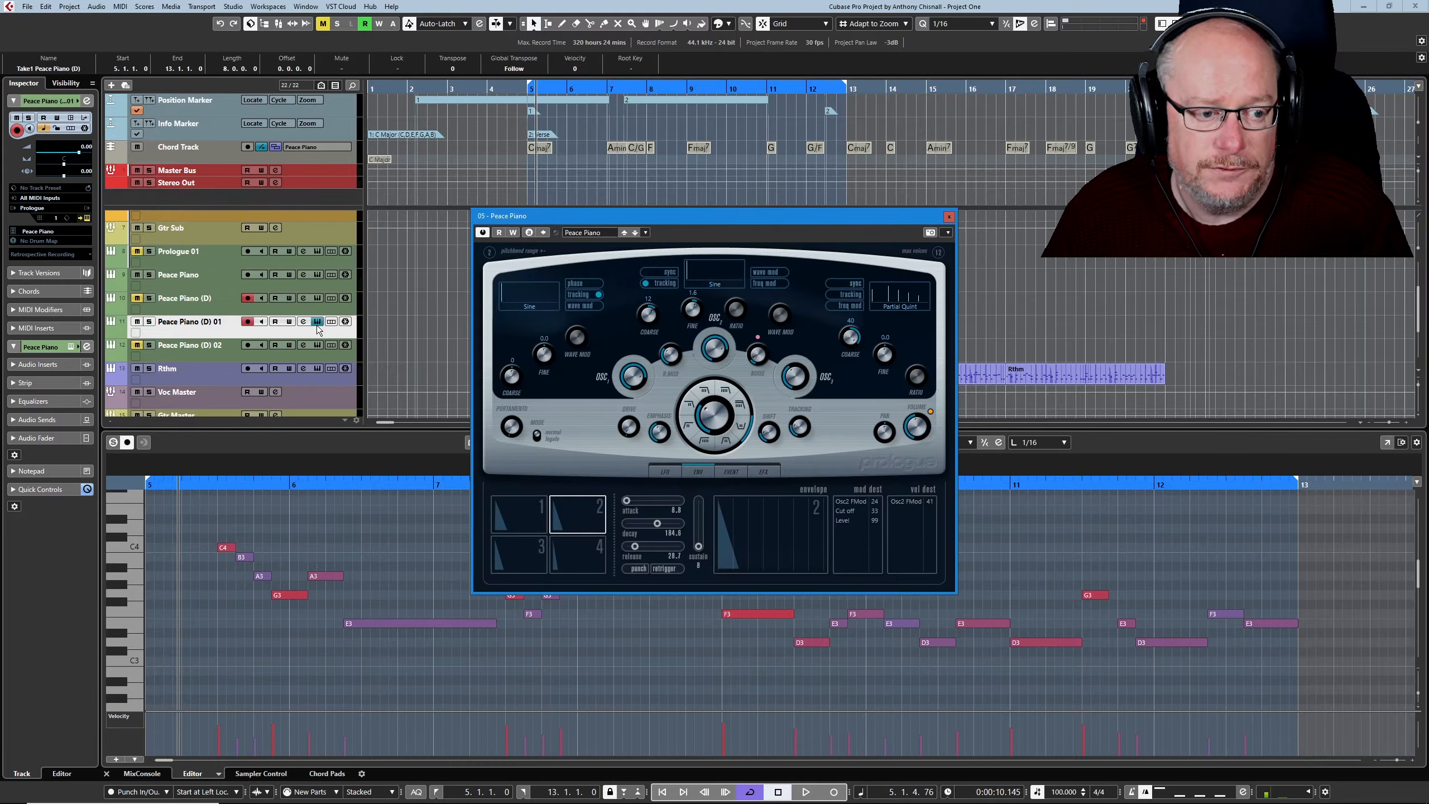
left_click(574, 233)
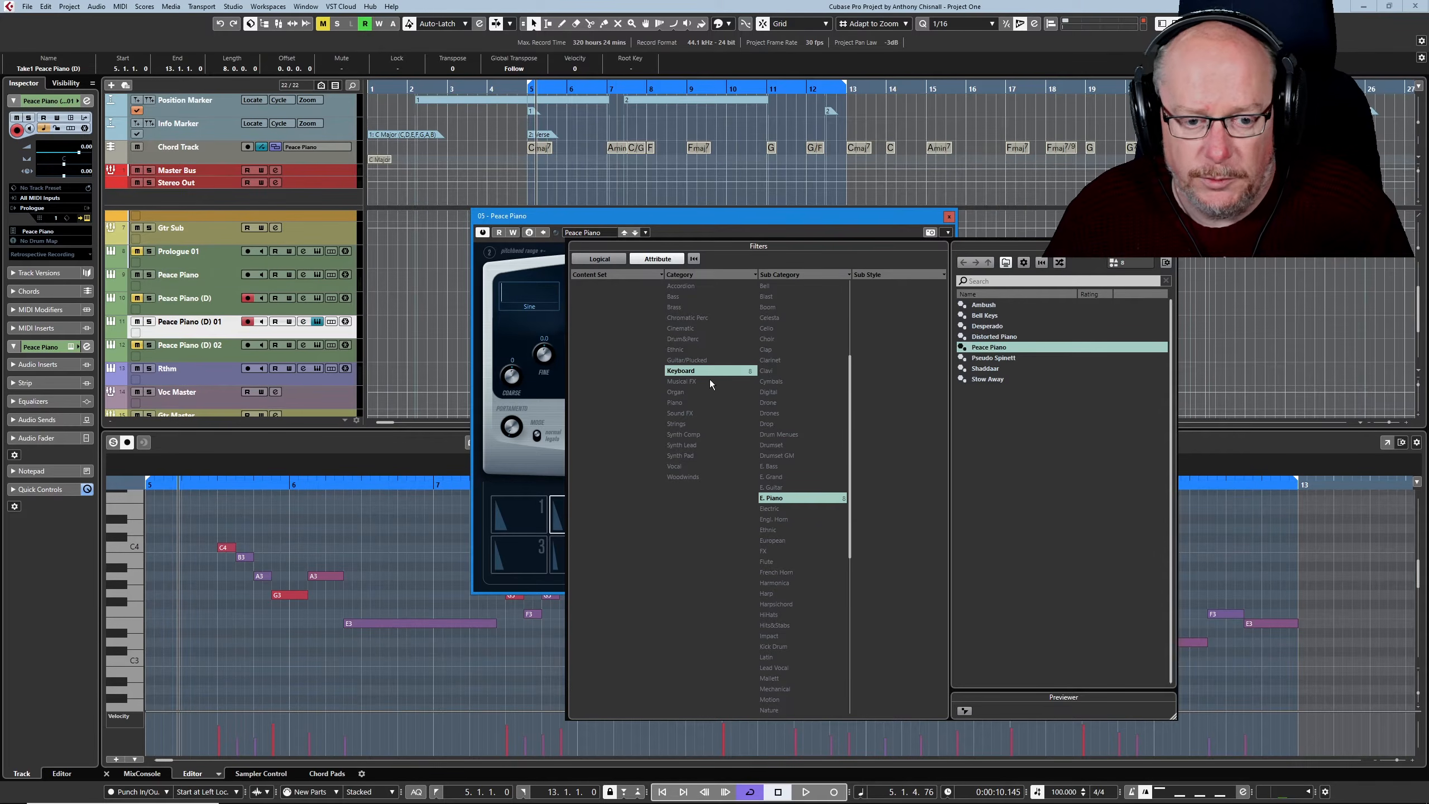
left_click(691, 372)
left_click(771, 498)
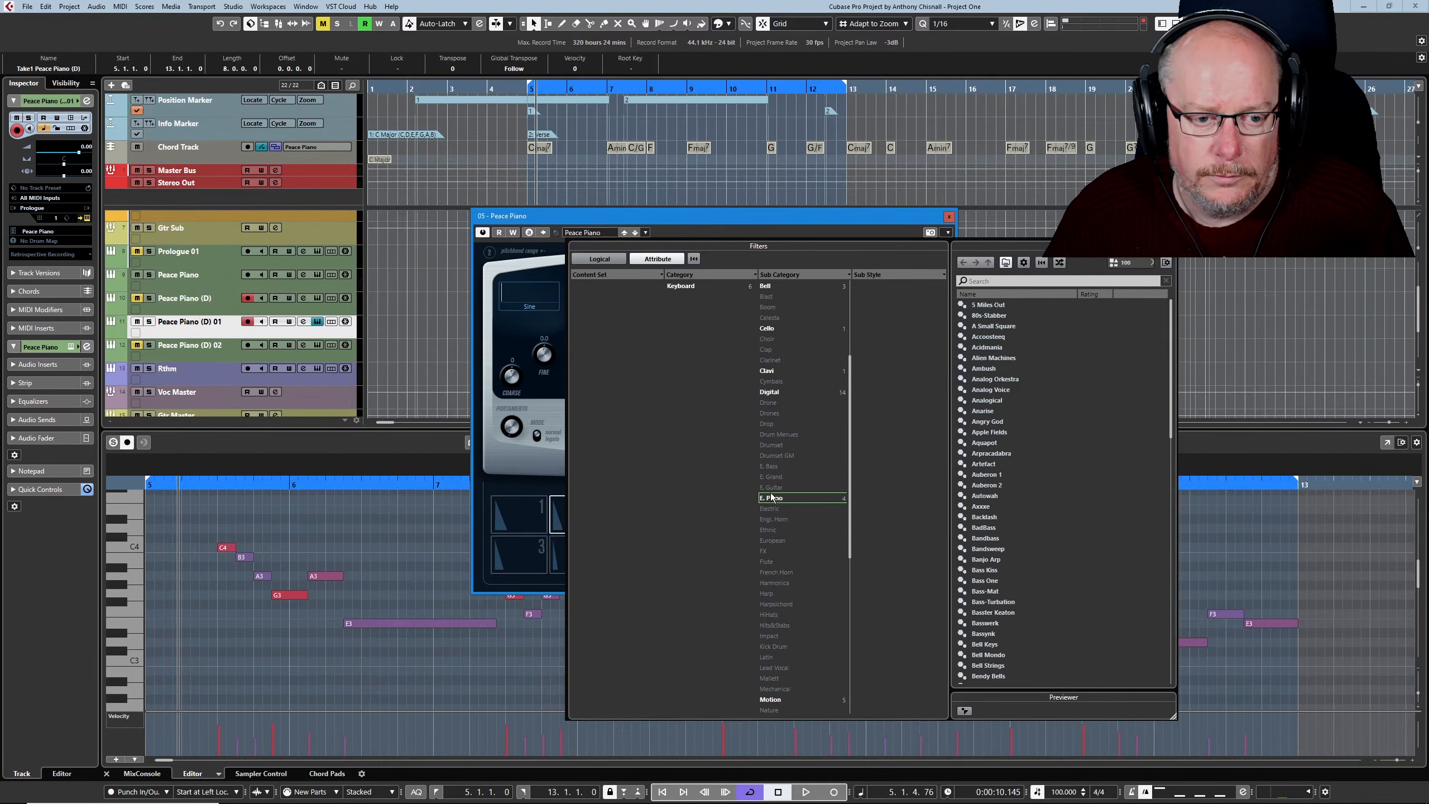
left_click(685, 434)
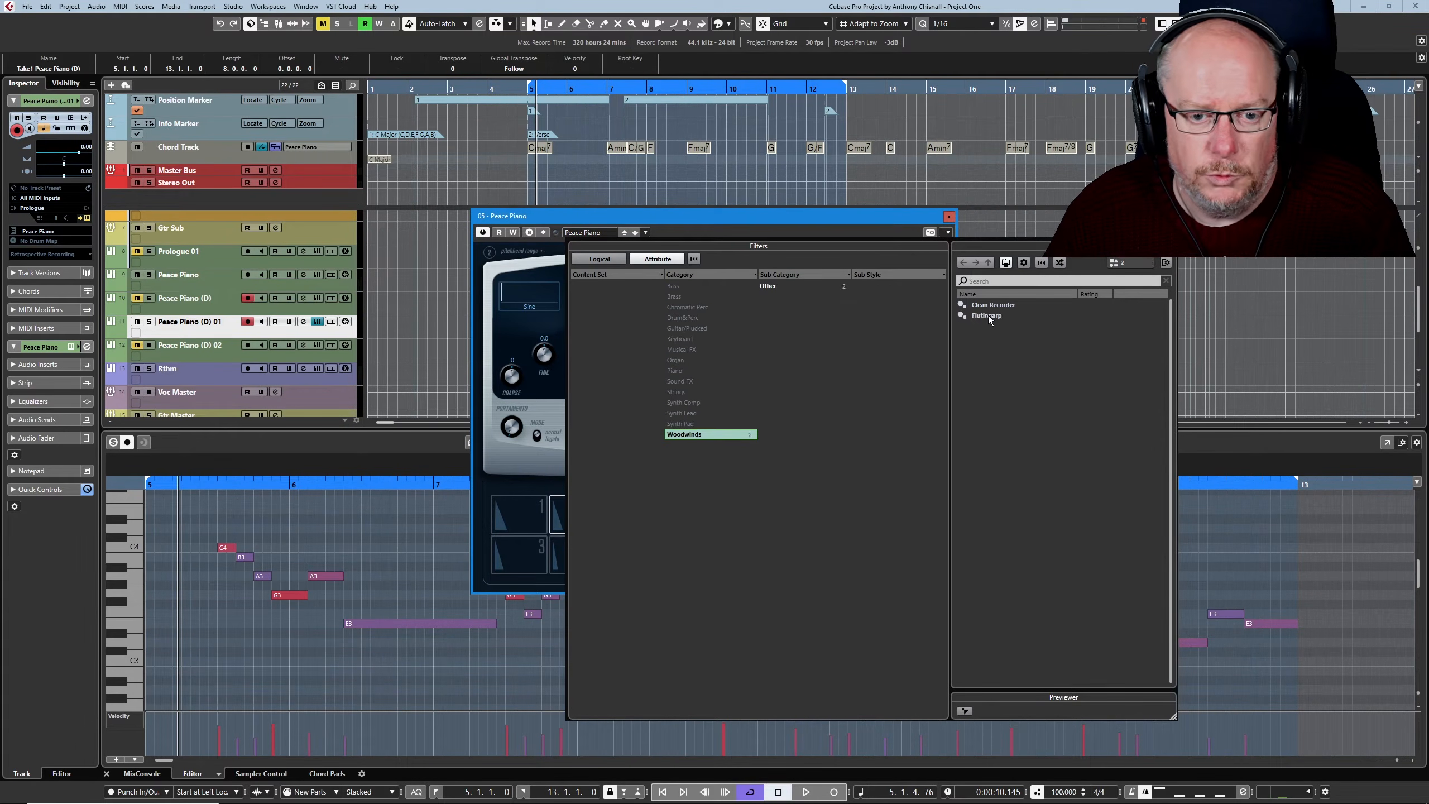
left_click(985, 316)
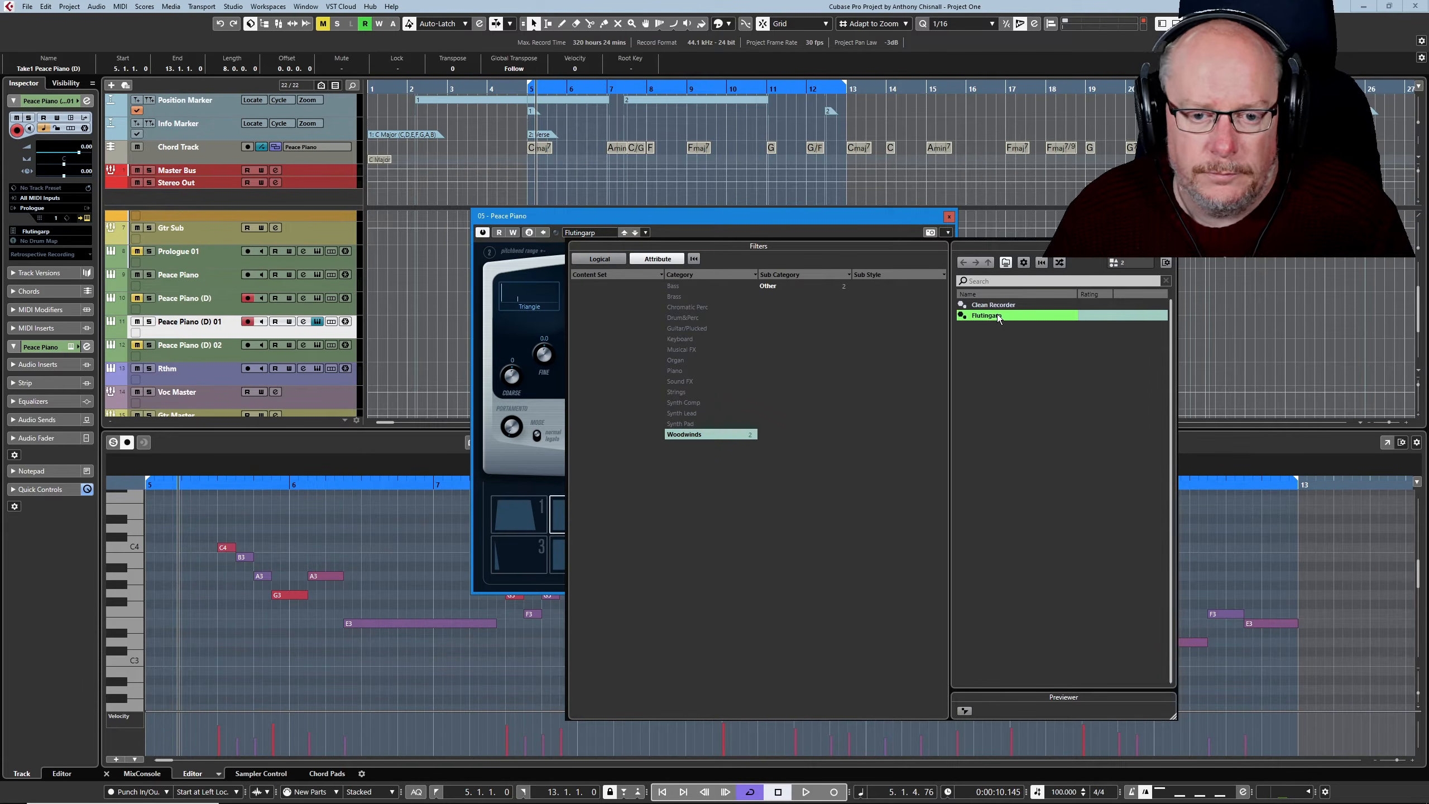
double_click(998, 315)
left_click(947, 216)
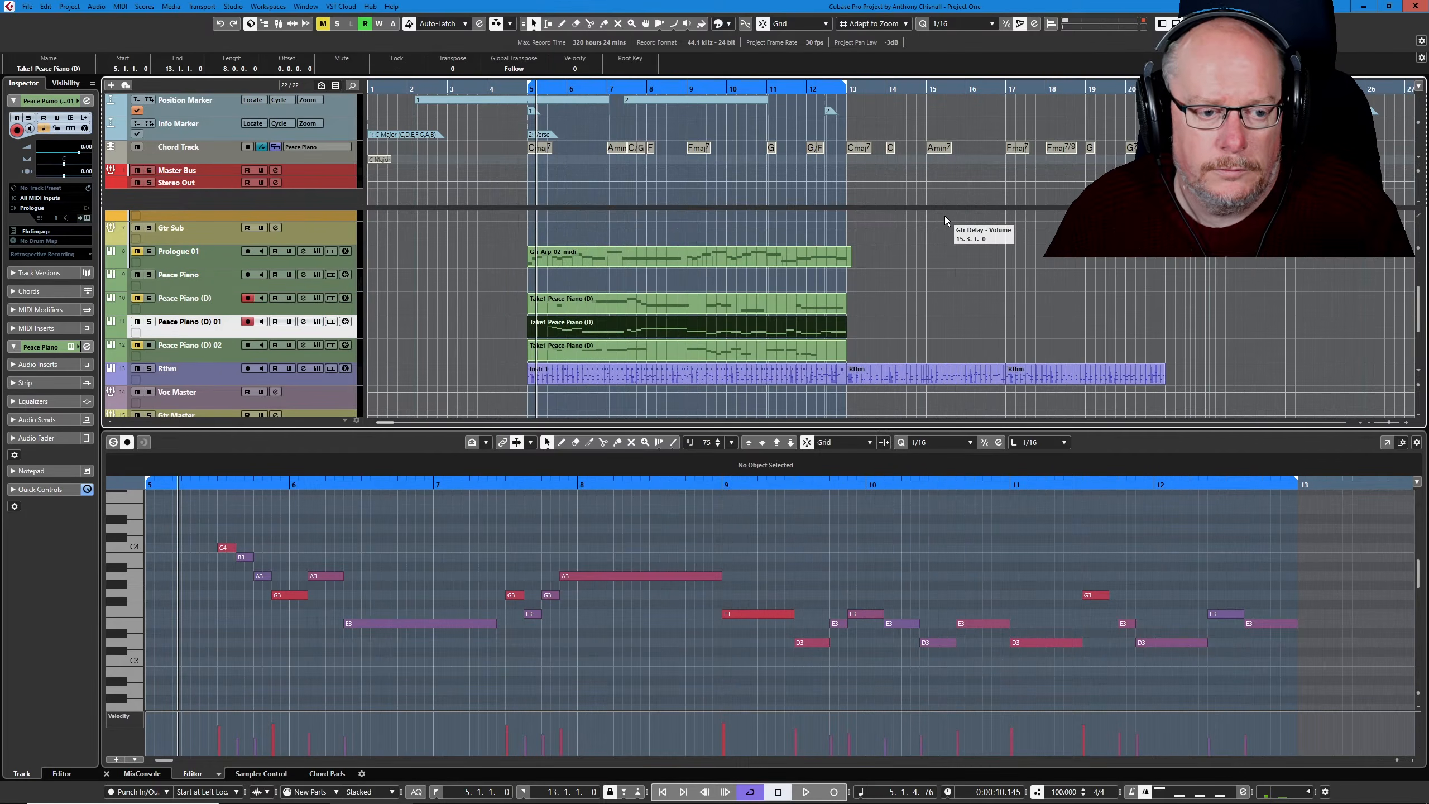
Unmute Peace Piano (D) and Peace Piano (D) 02, play the loop, and lower the Peace Piano (D) 01 fader to -16.8 in the mixer
key("KP_1")
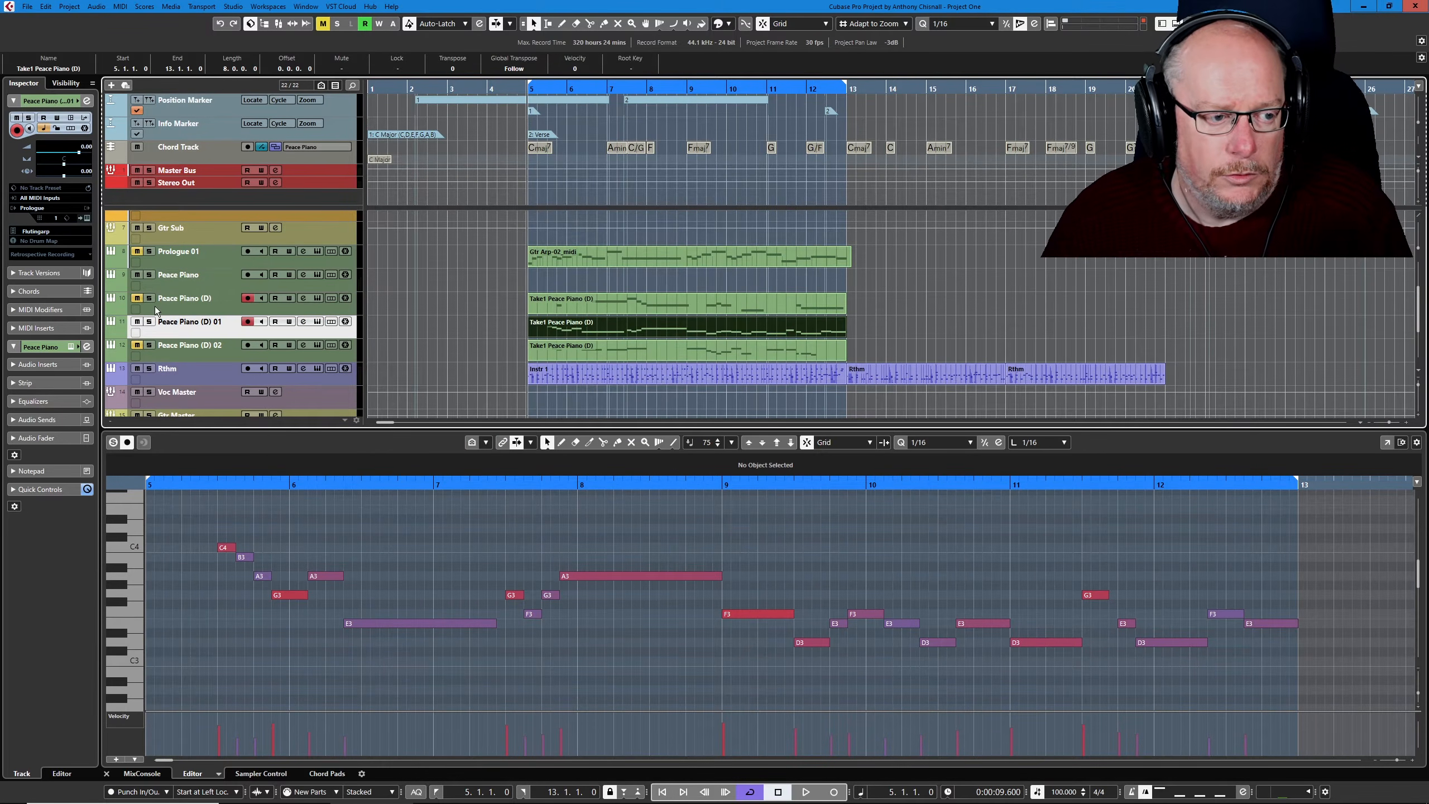
left_click(138, 345)
key("space")
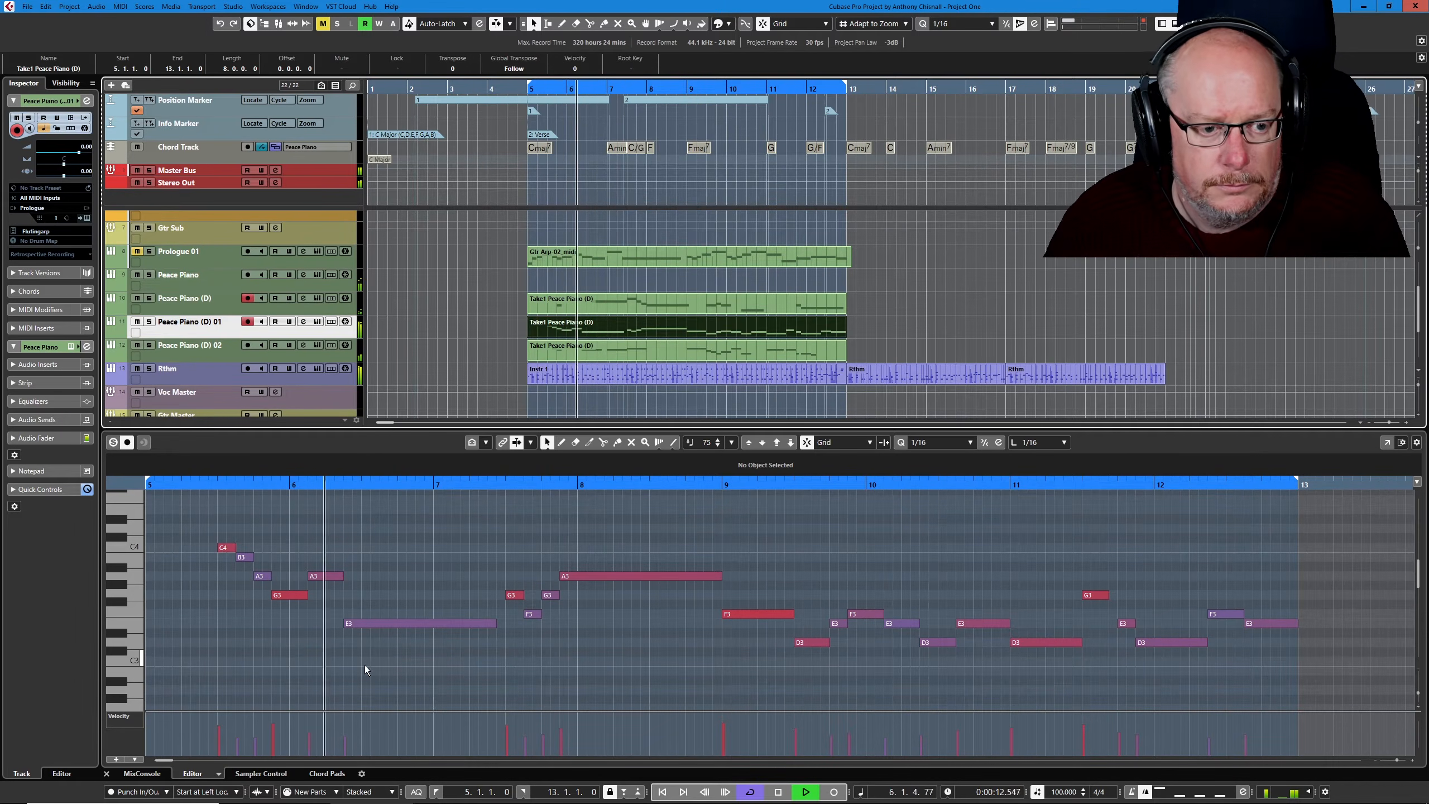
left_click(141, 773)
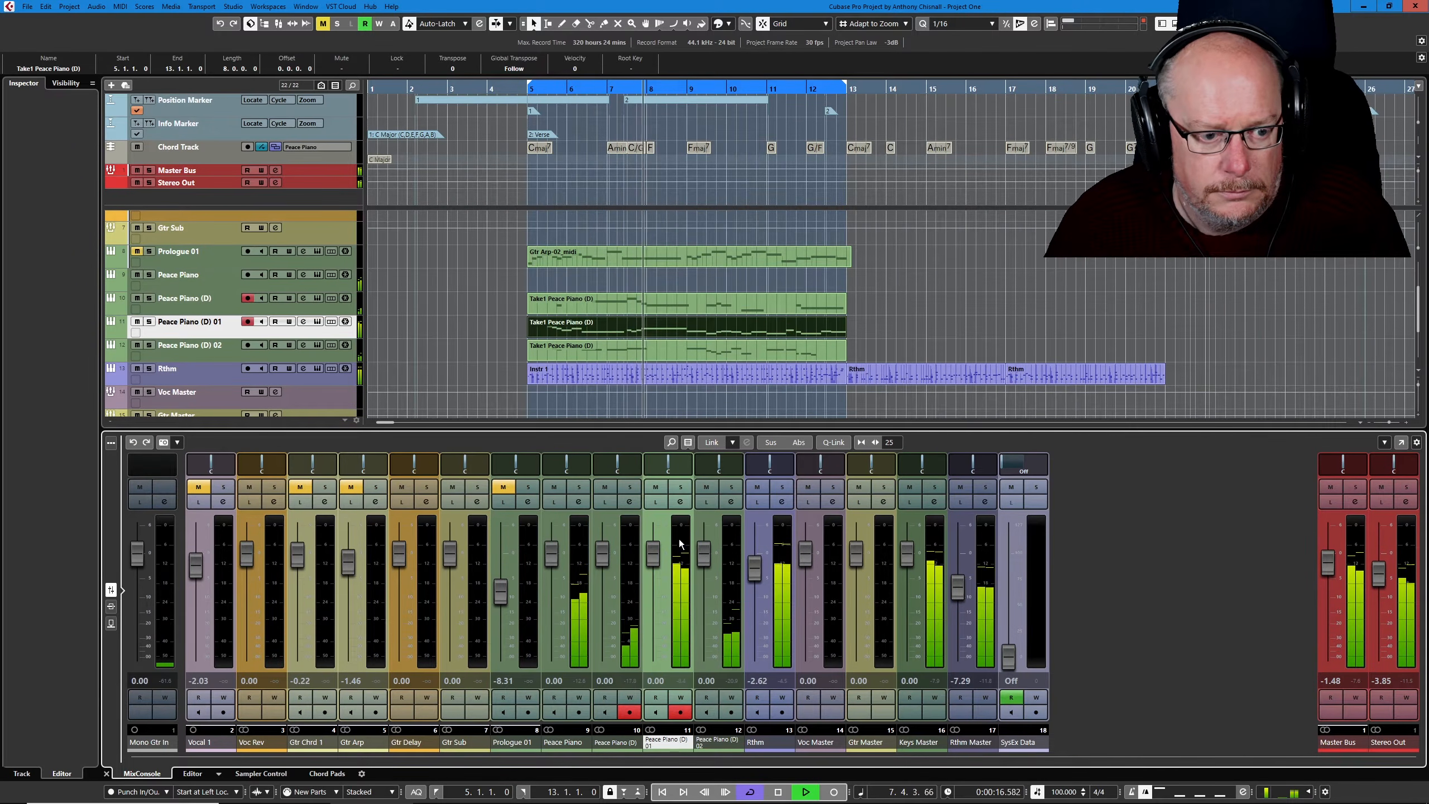
left_click_drag(651, 556, 652, 623)
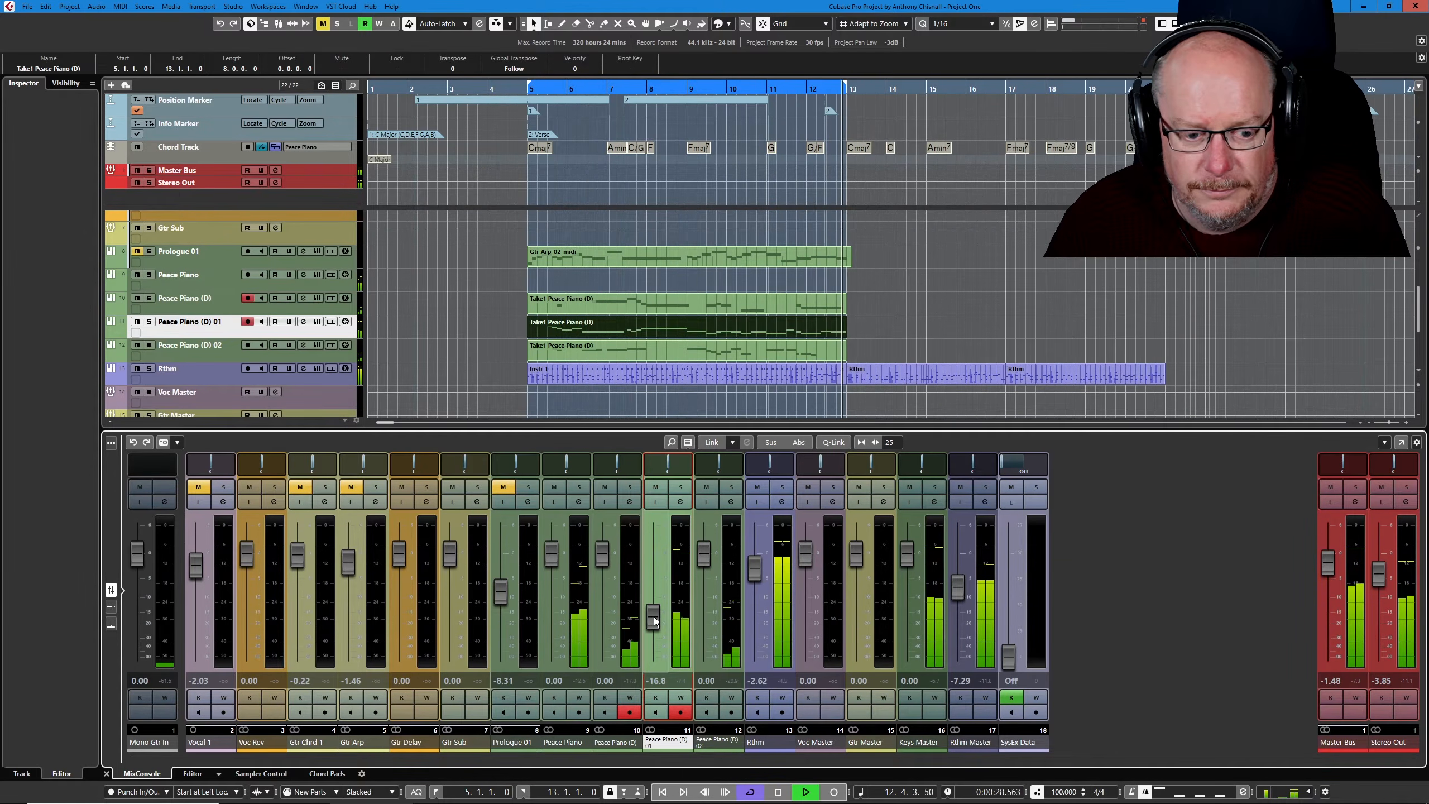
key("space")
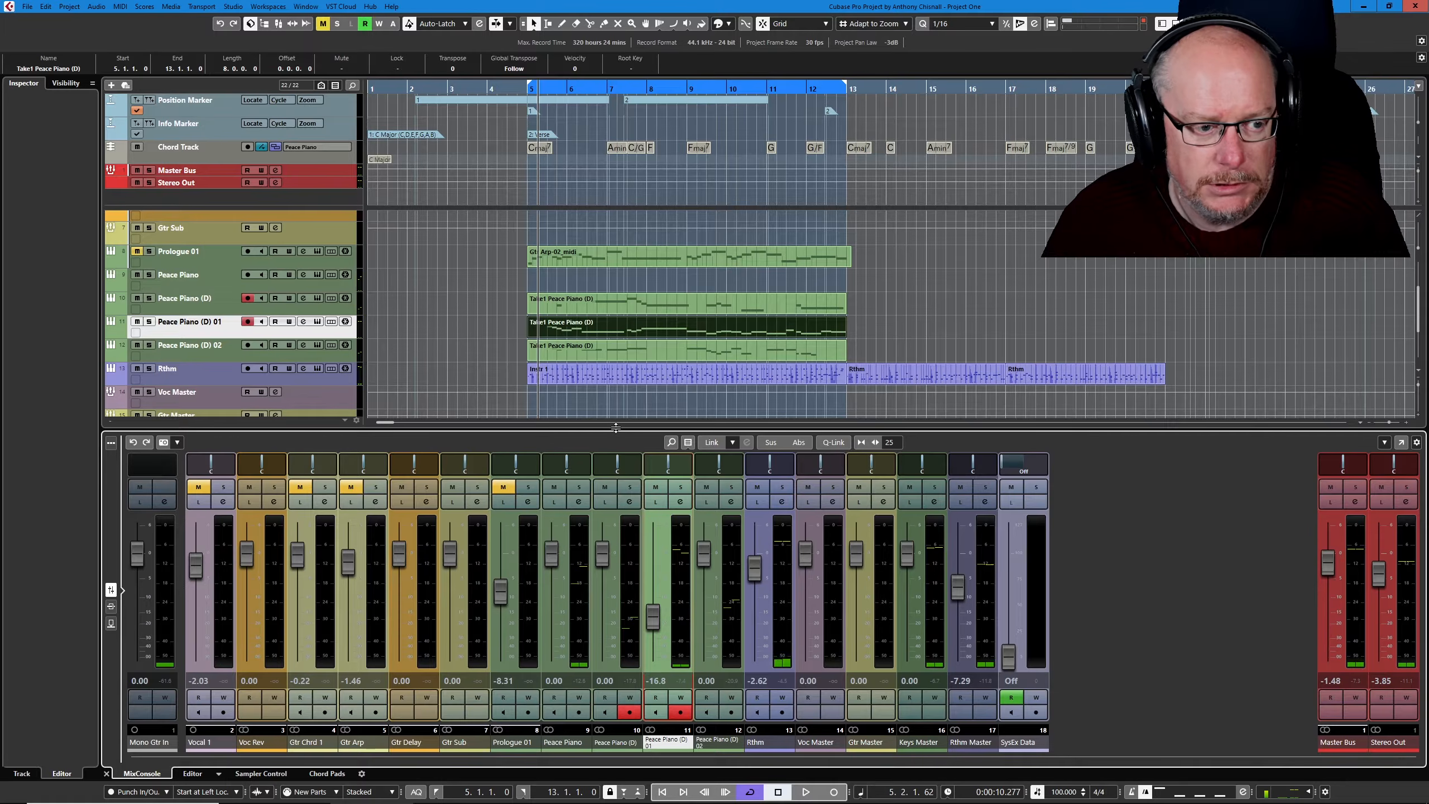
Solo the Peace Piano (D), Peace Piano (D) 01 and Peace Piano (D) 02 tracks
left_click(568, 306)
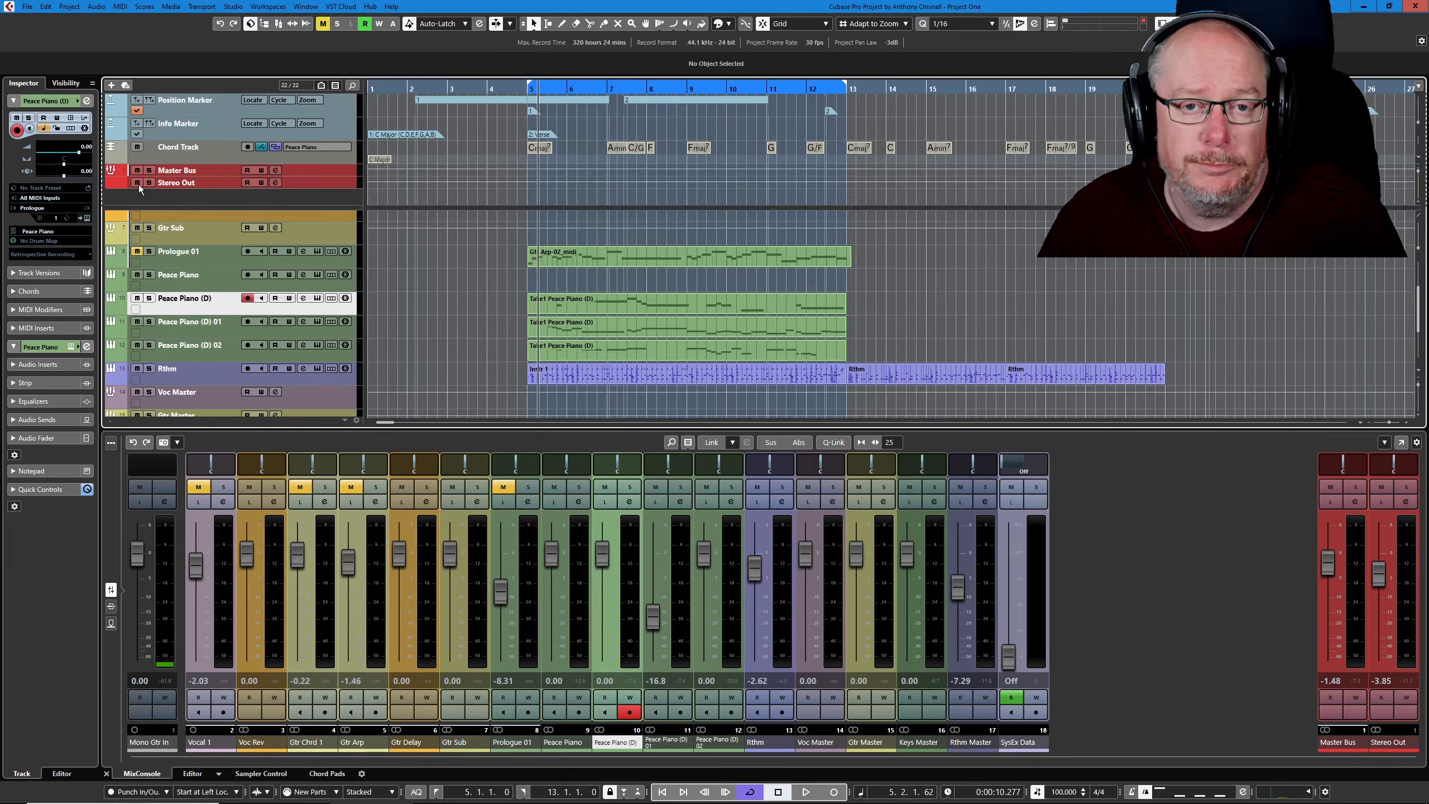
left_click(120, 6)
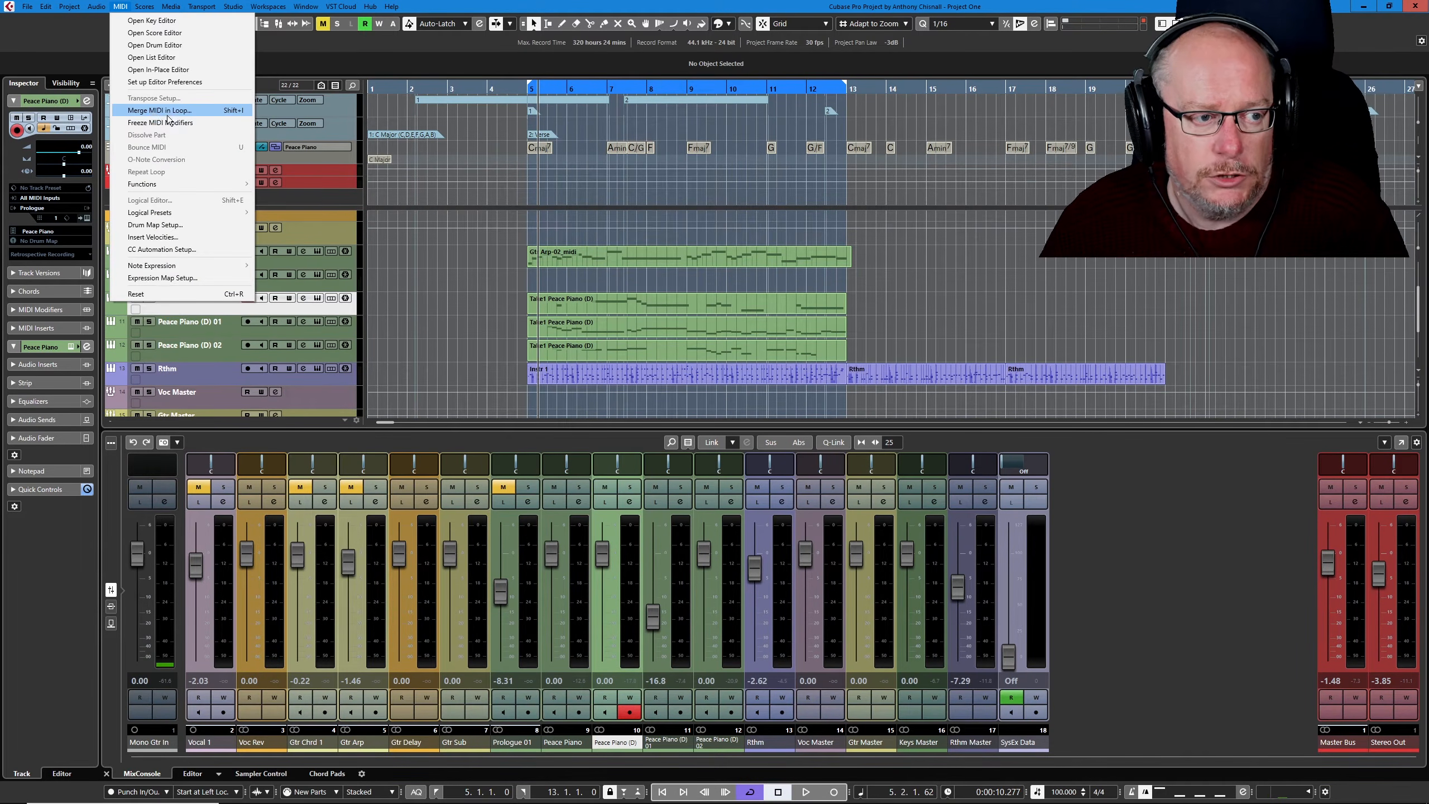
left_click(593, 8)
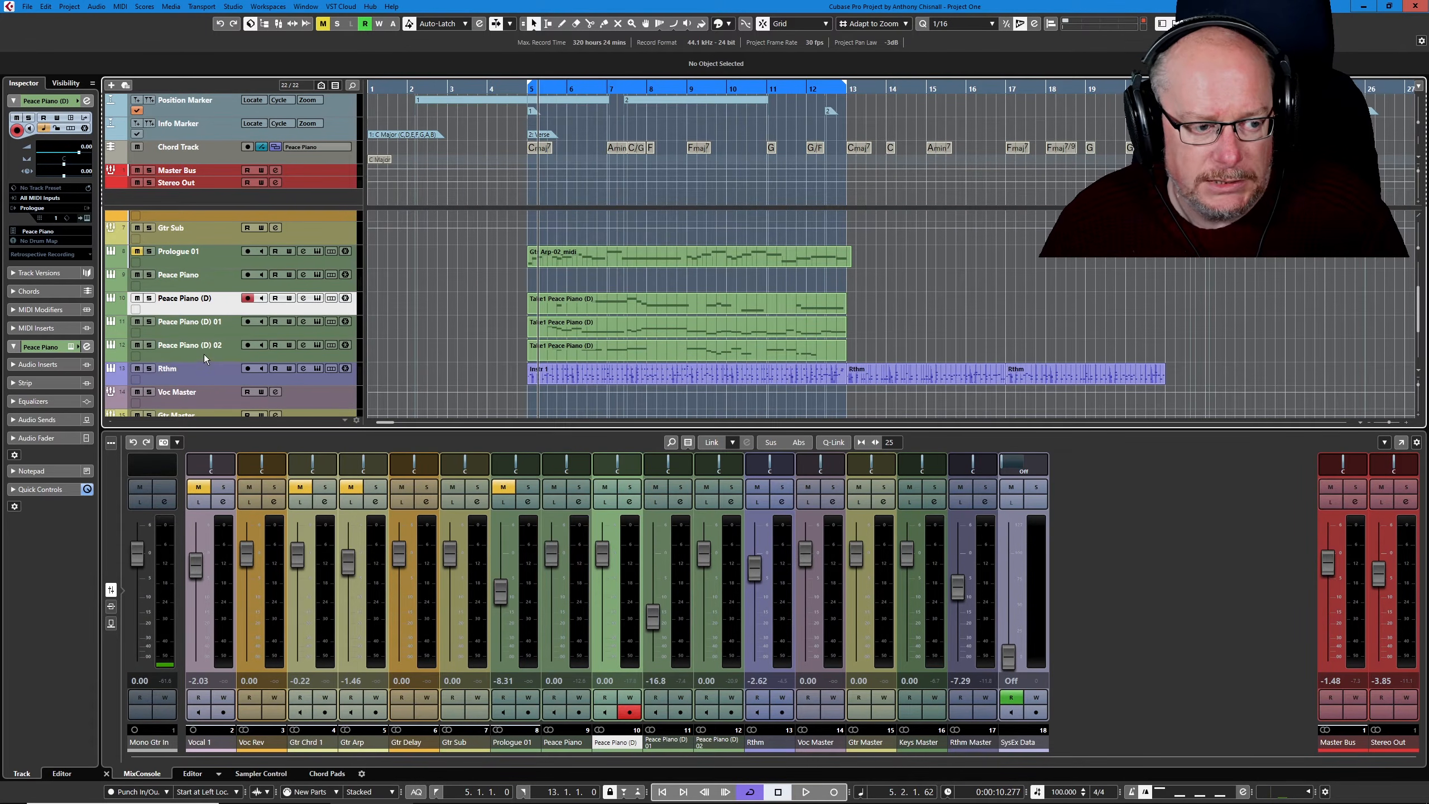
left_click(150, 299)
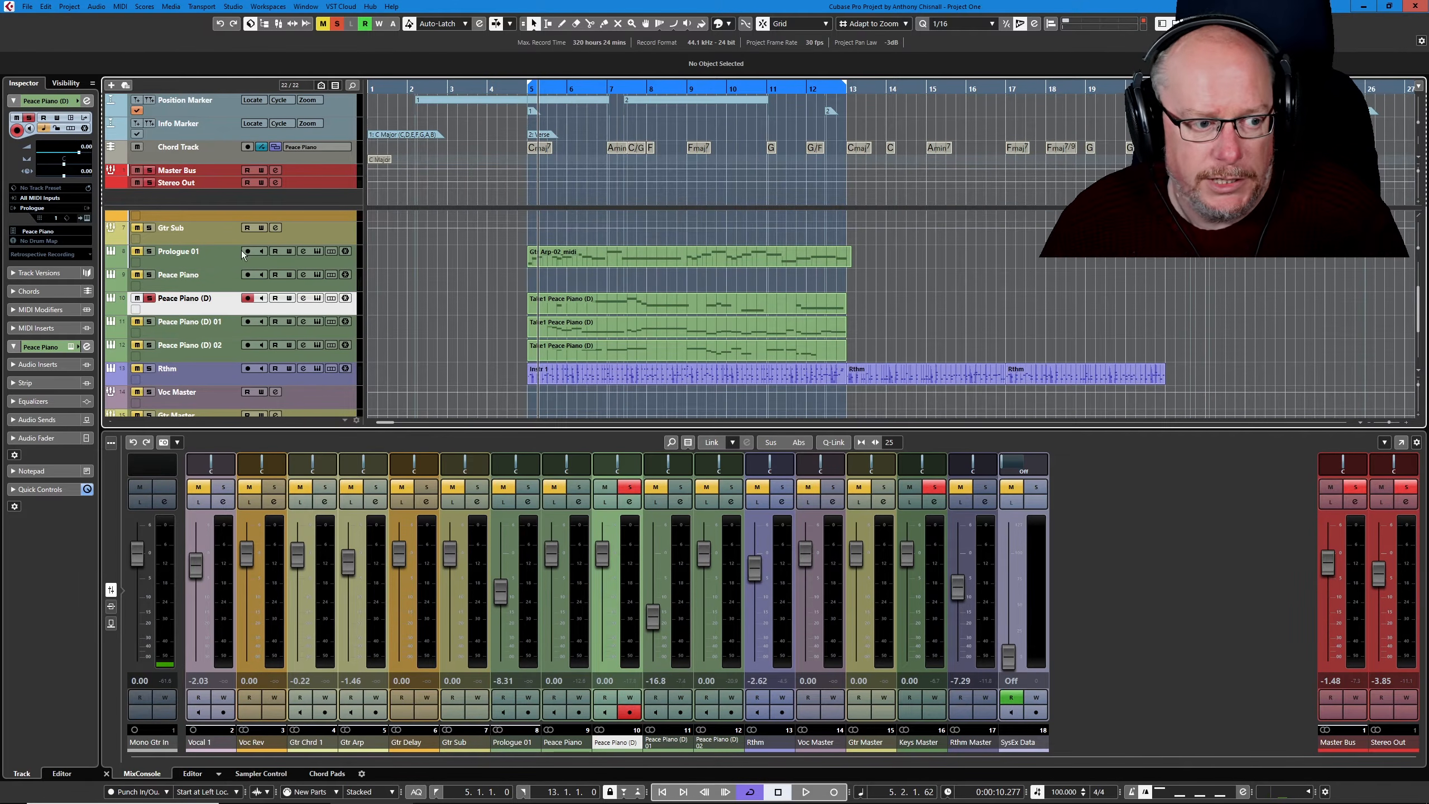
left_click(150, 321)
left_click(149, 345)
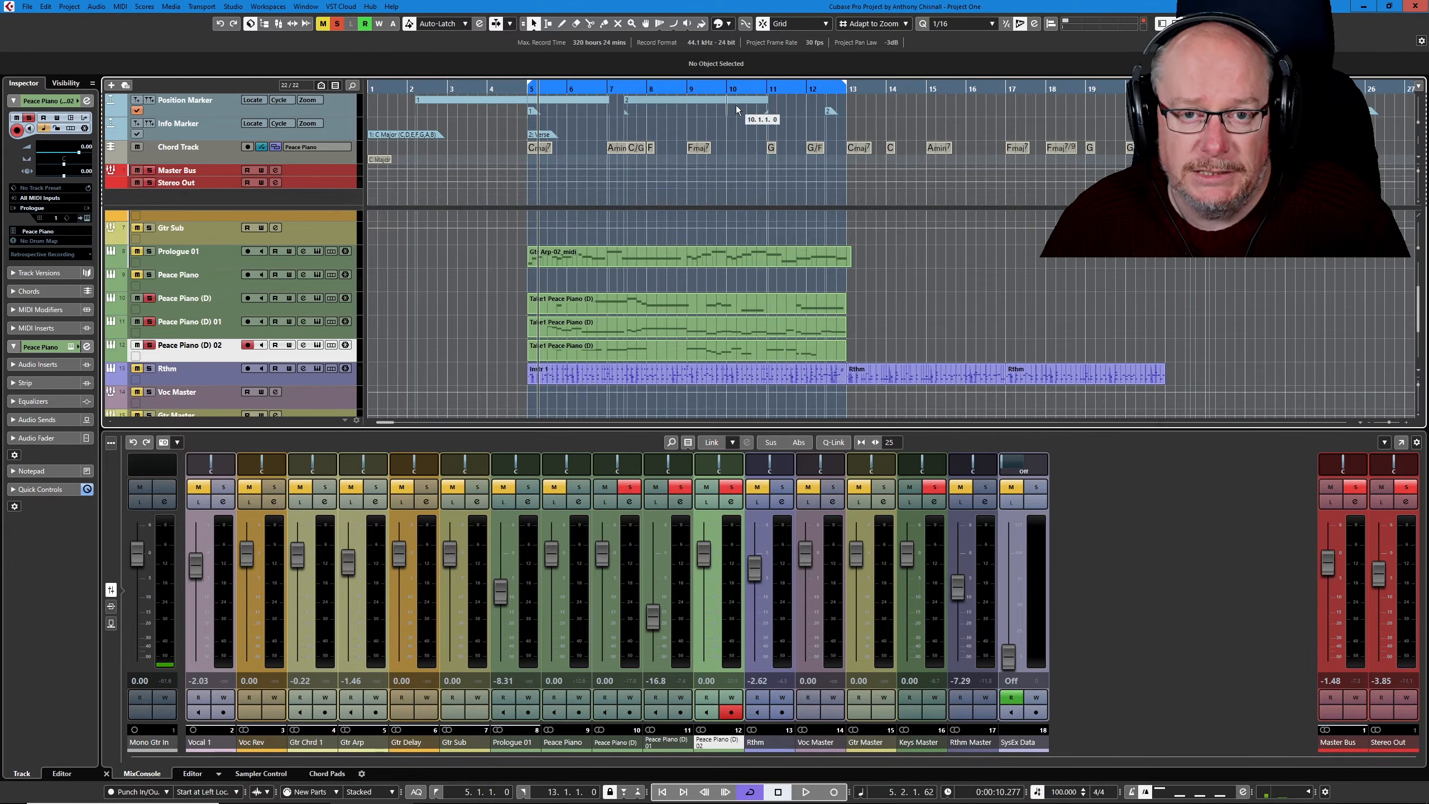
Merge the soloed MIDI in the loop onto Peace Piano (D) 02 with Include Inserts and Erase Destination enabled
left_click(122, 7)
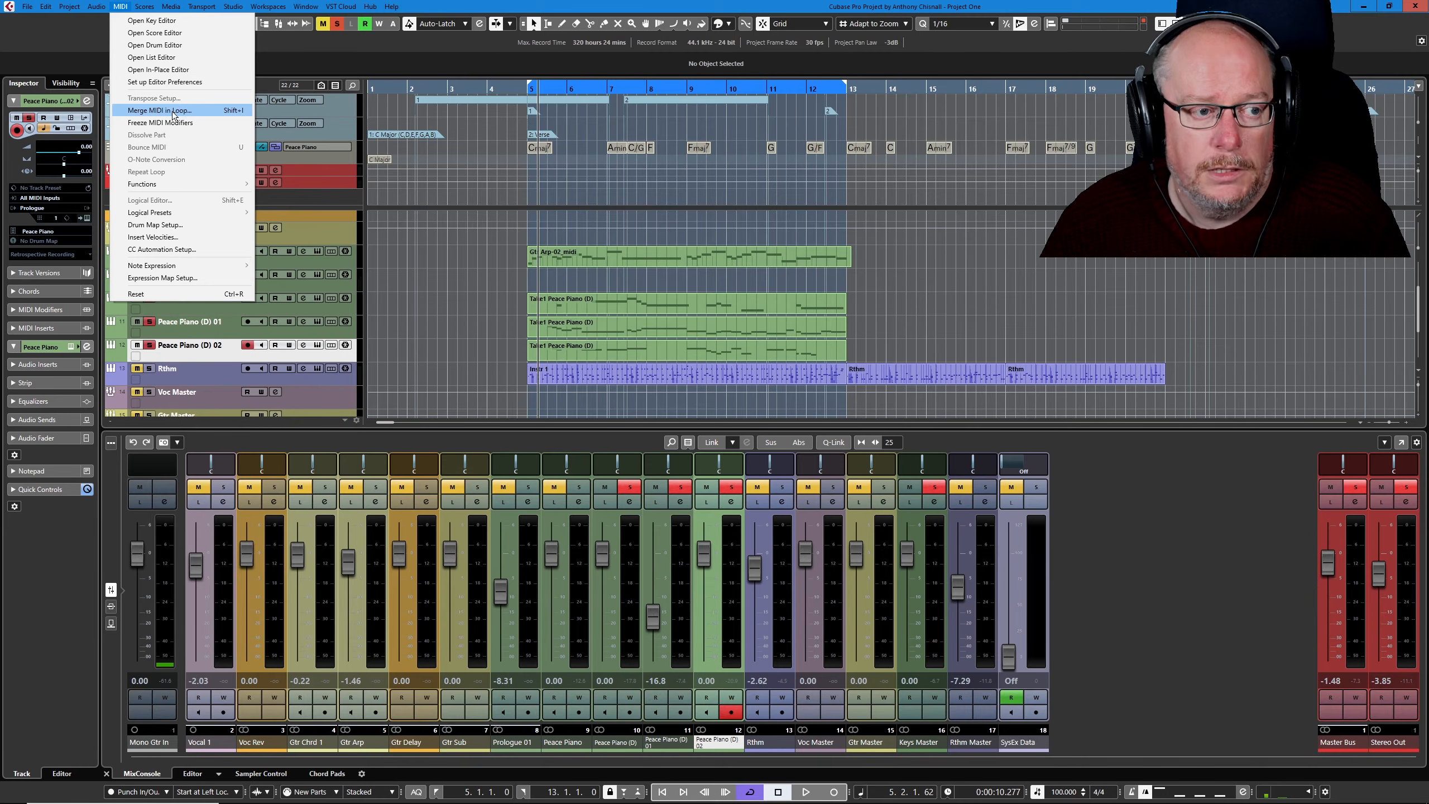
left_click(175, 111)
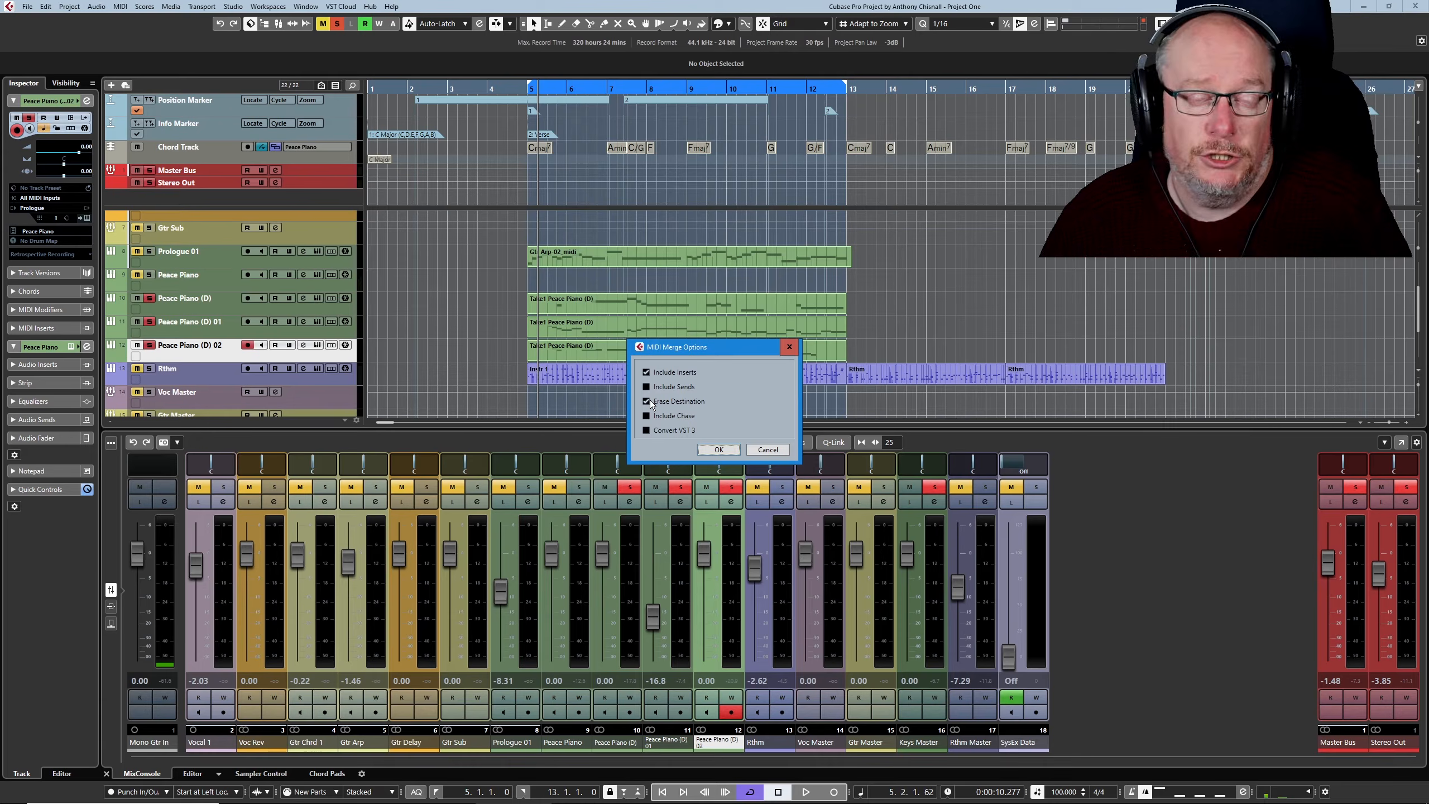
left_click_drag(706, 346, 708, 444)
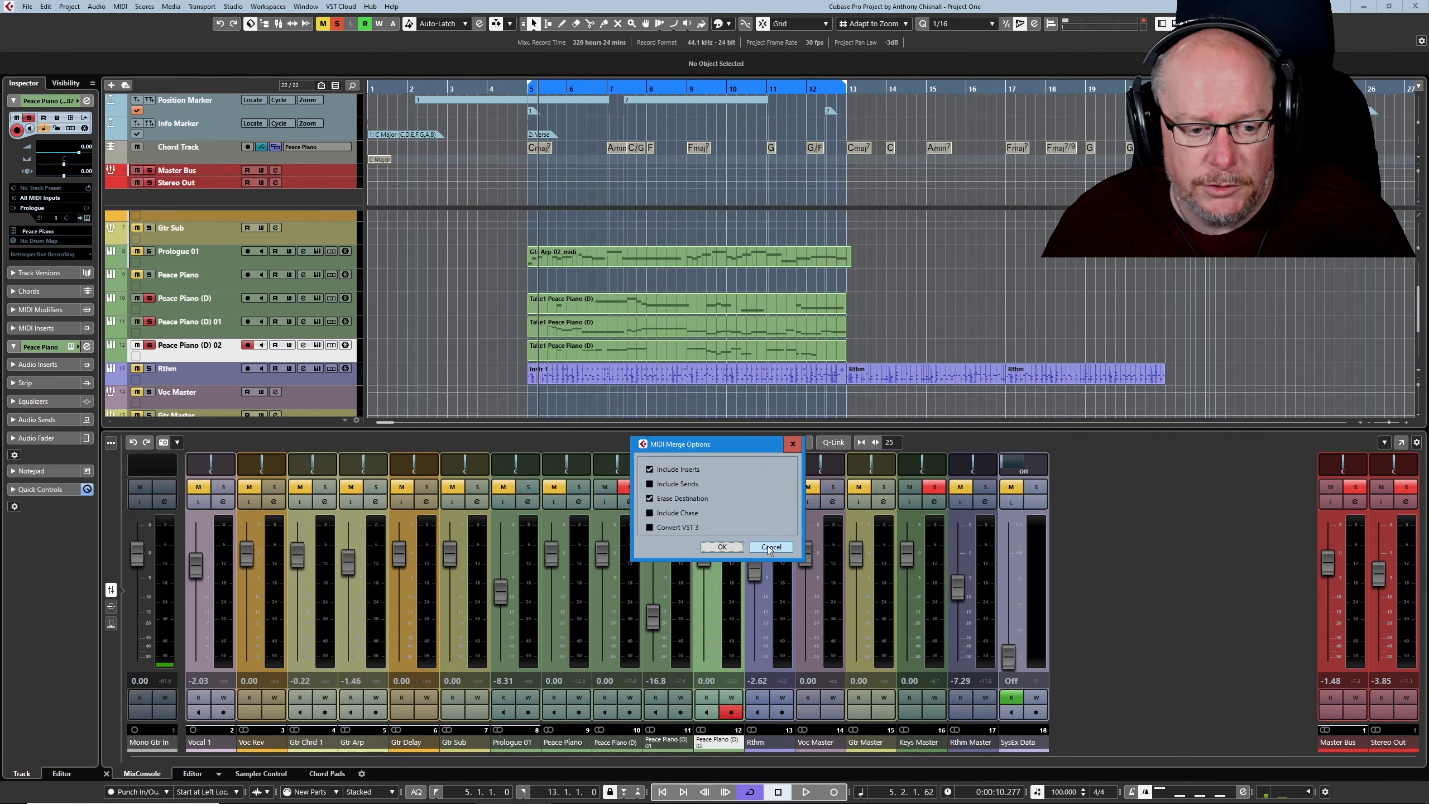
left_click(722, 547)
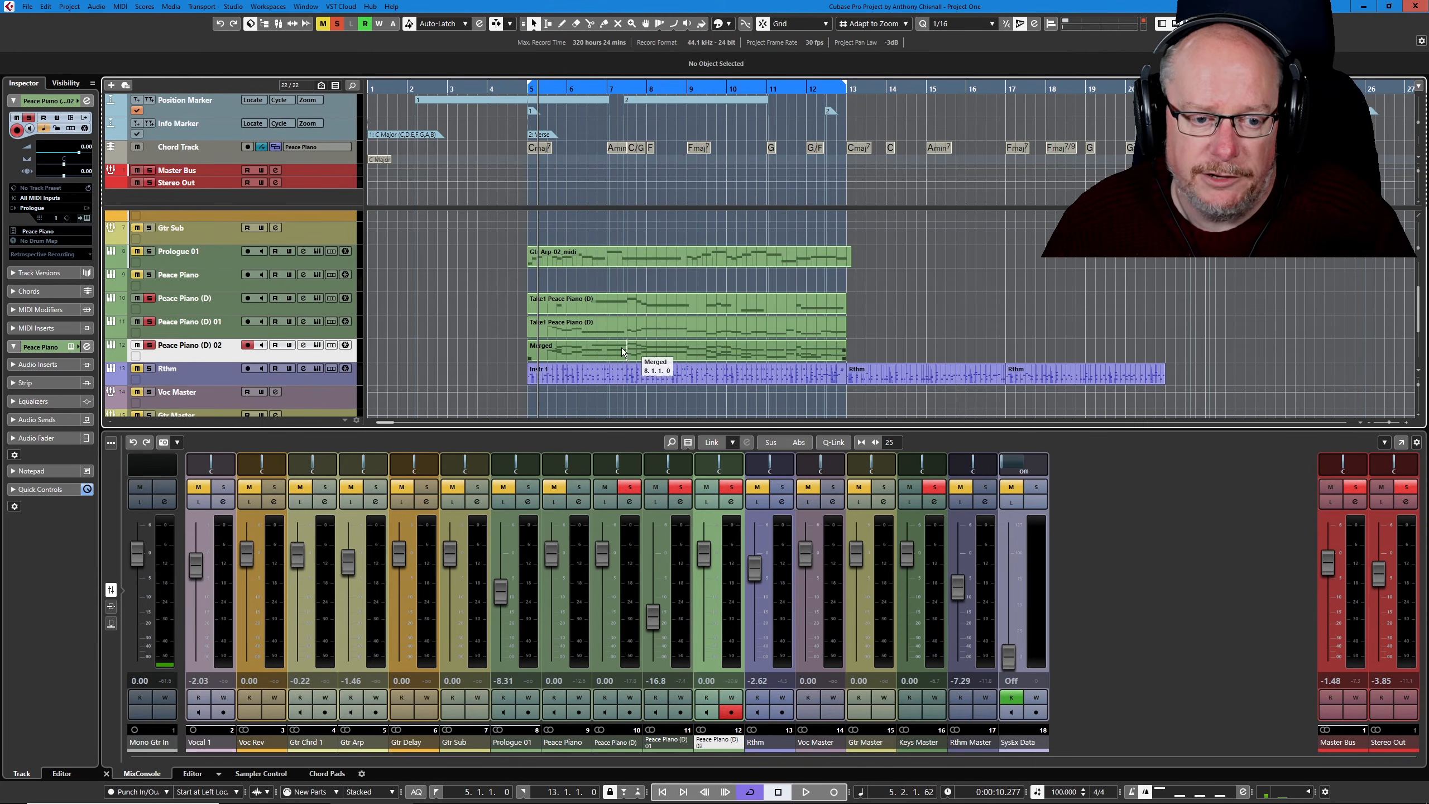
Remove the Peace Piano (D) and Peace Piano (D) 01 tracks, keeping the track with the merged part
left_click(227, 306)
left_click(237, 329)
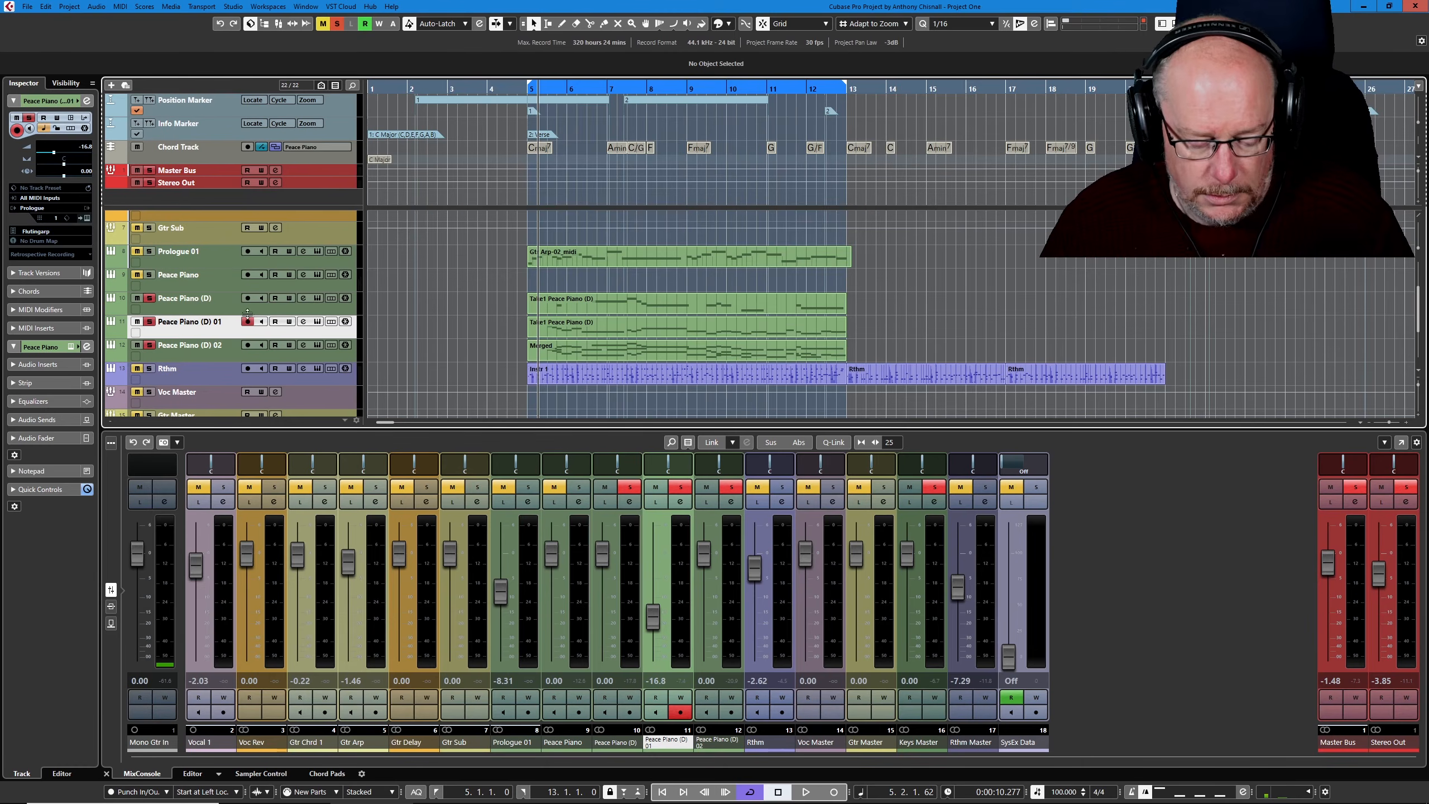
left_click(224, 312, "ctrl")
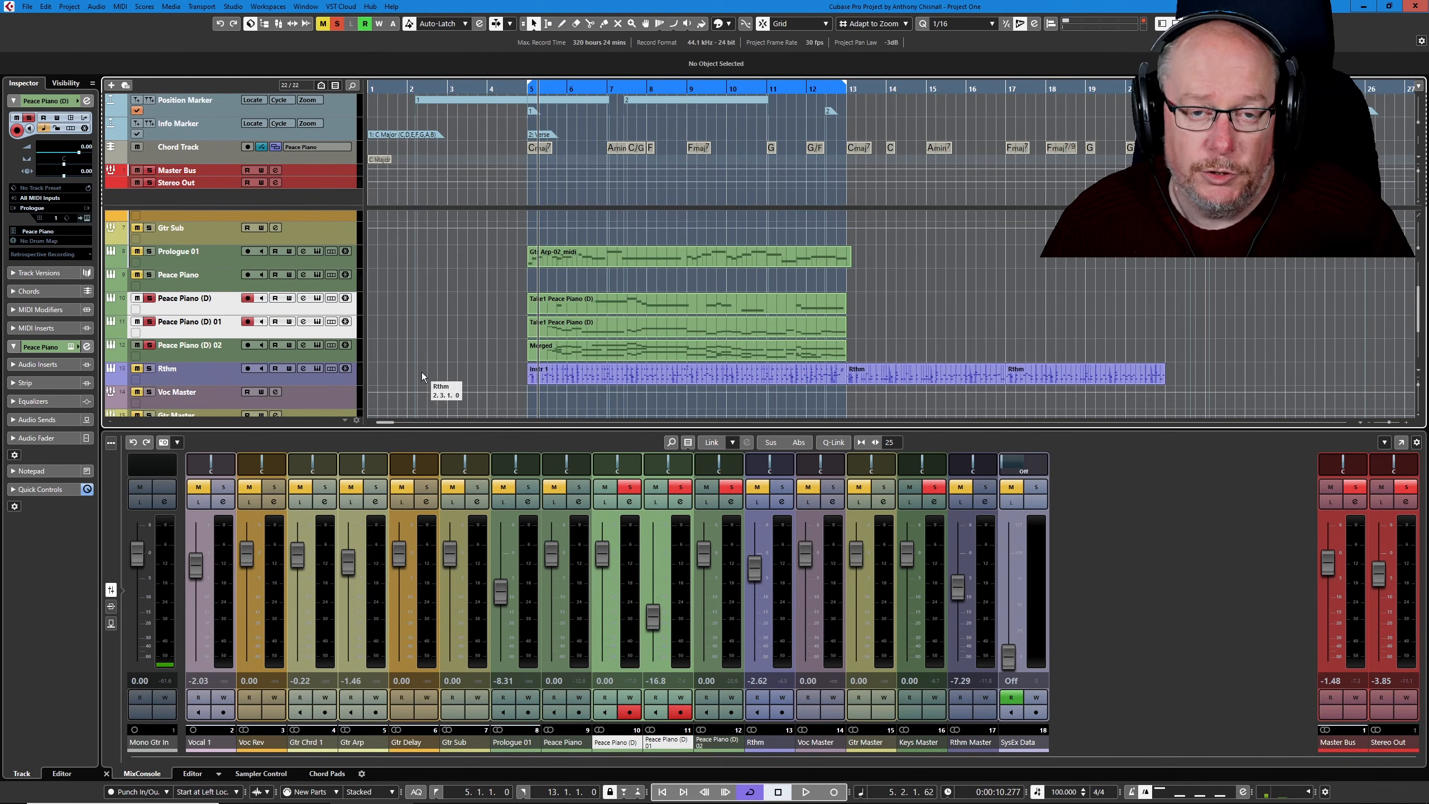
right_click(237, 312)
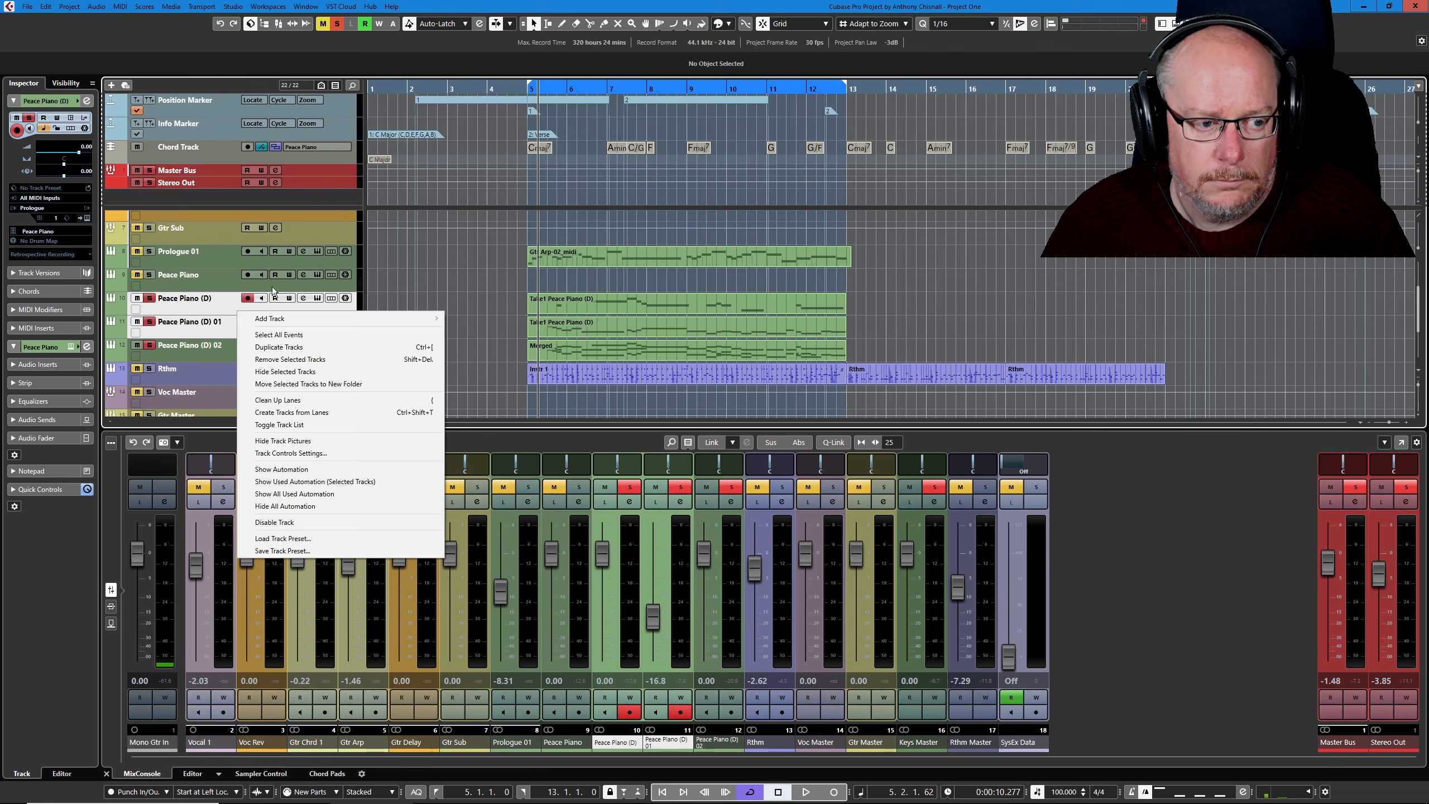
left_click(298, 360)
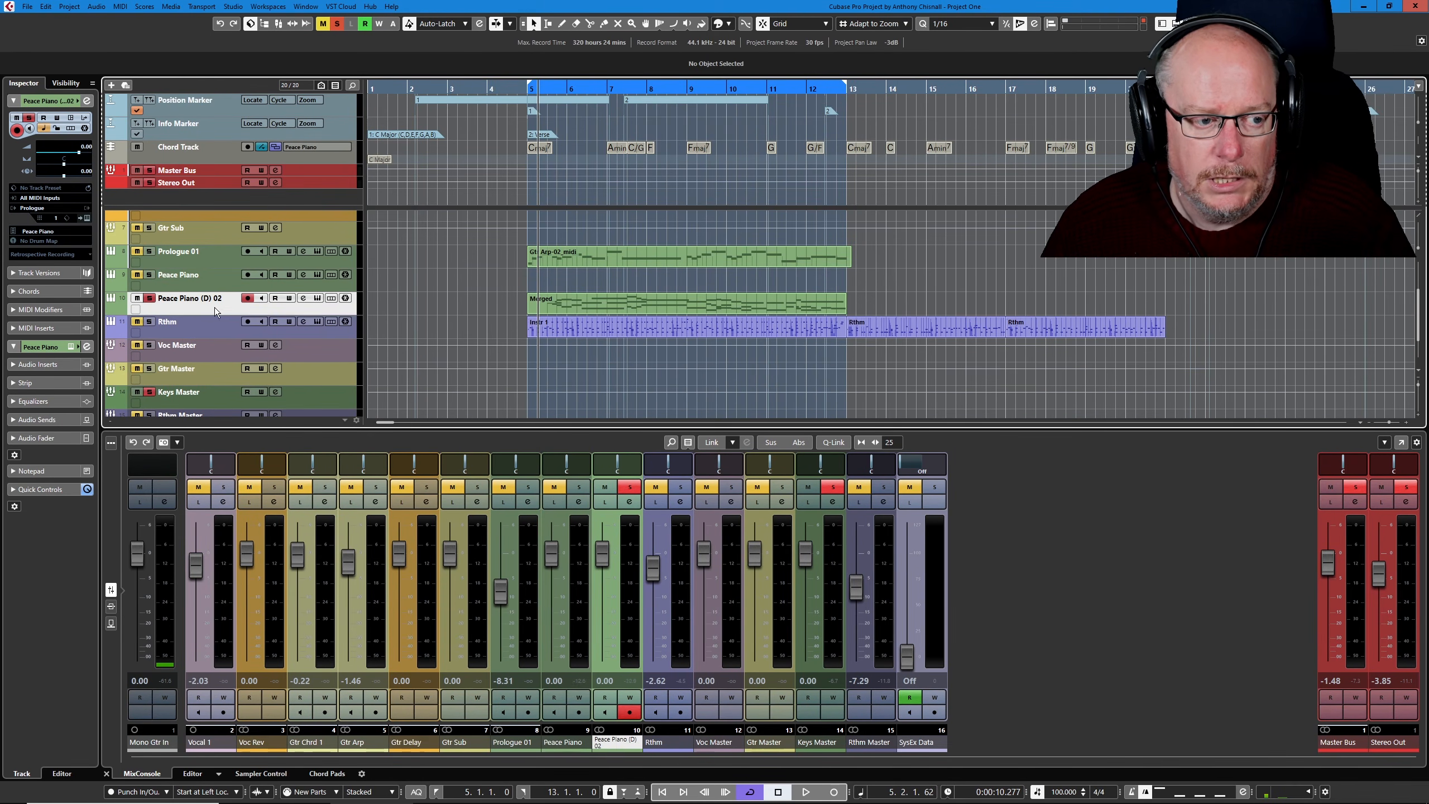
Display the merged part's notes in the Key Editor
left_click(562, 307)
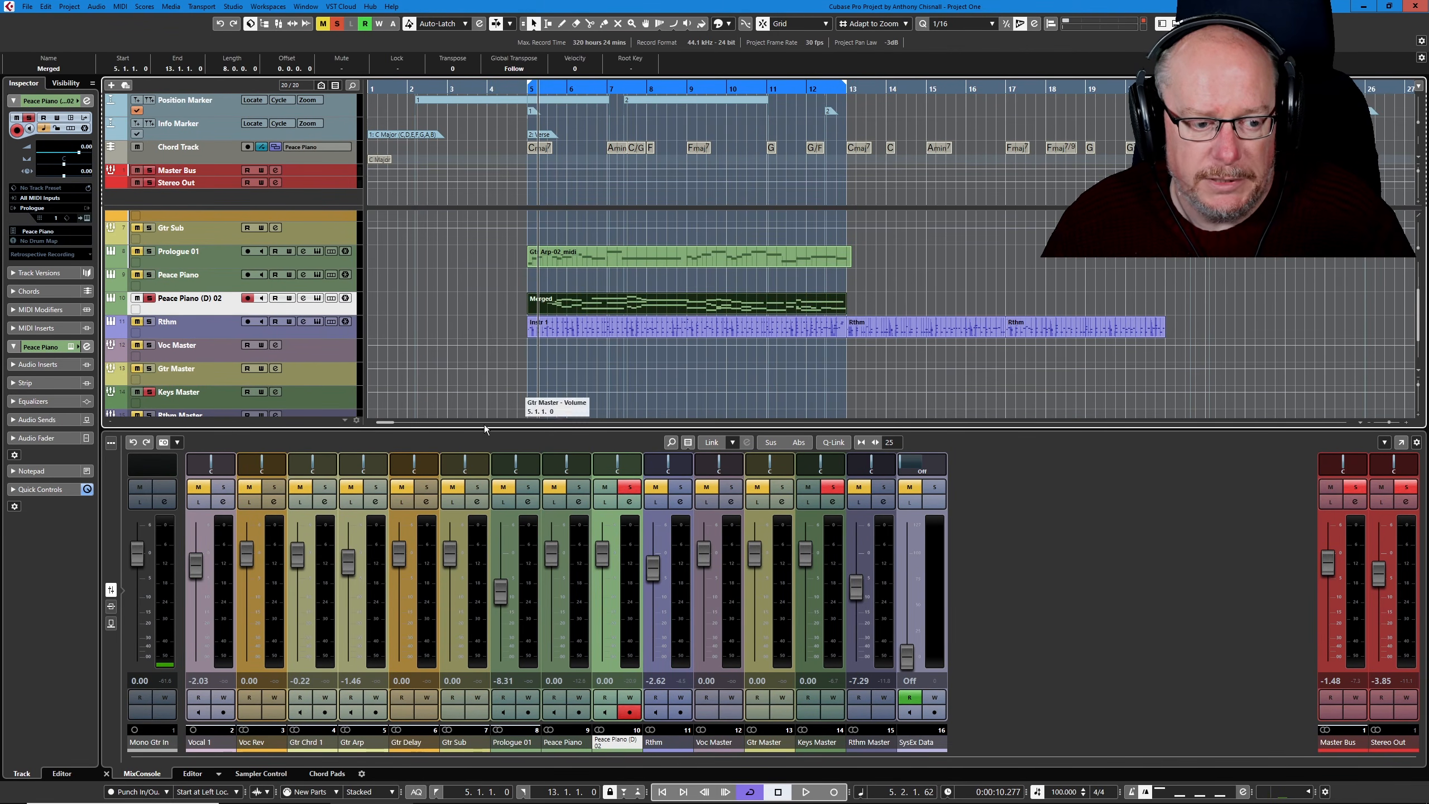
left_click(207, 775)
scroll(594, 635, "up", 2)
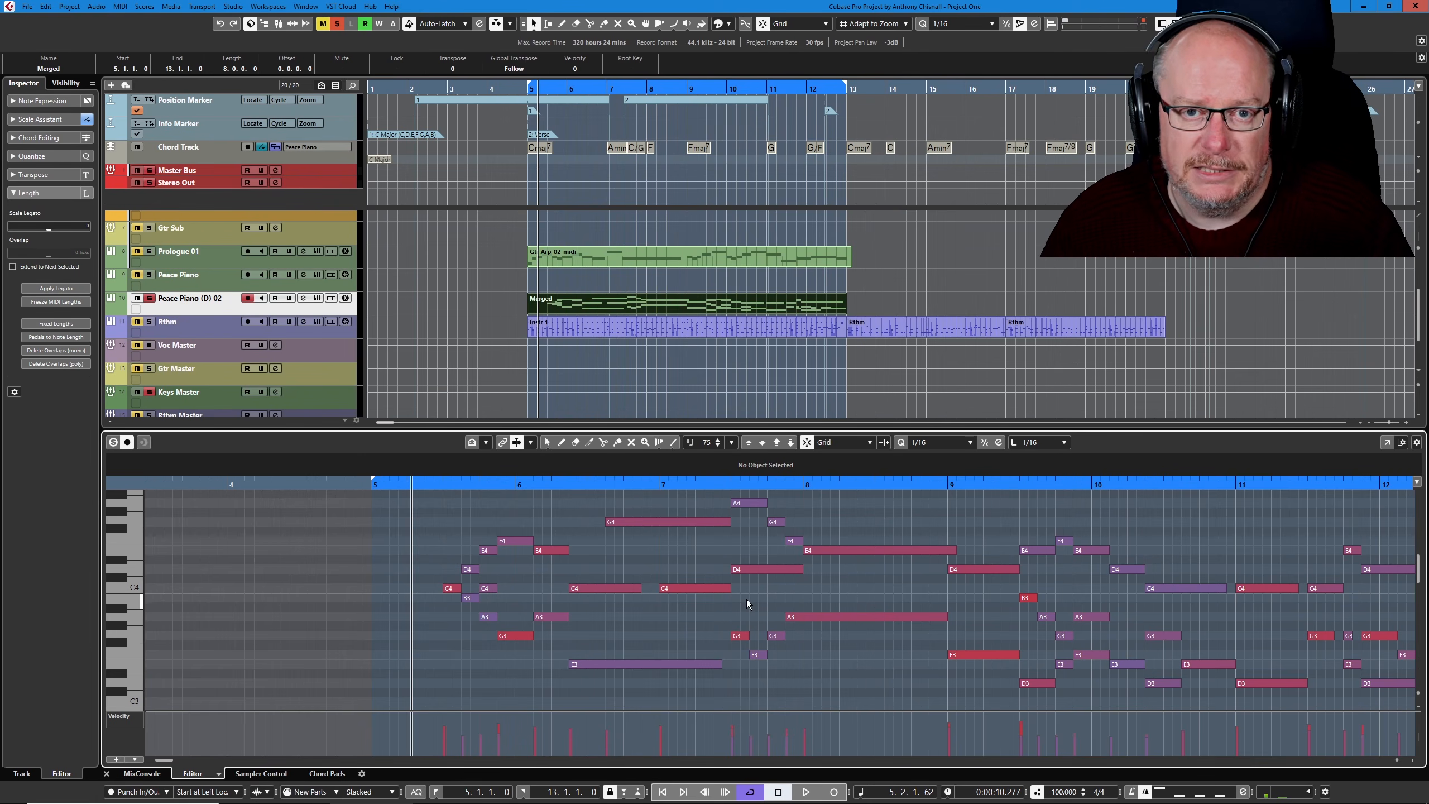